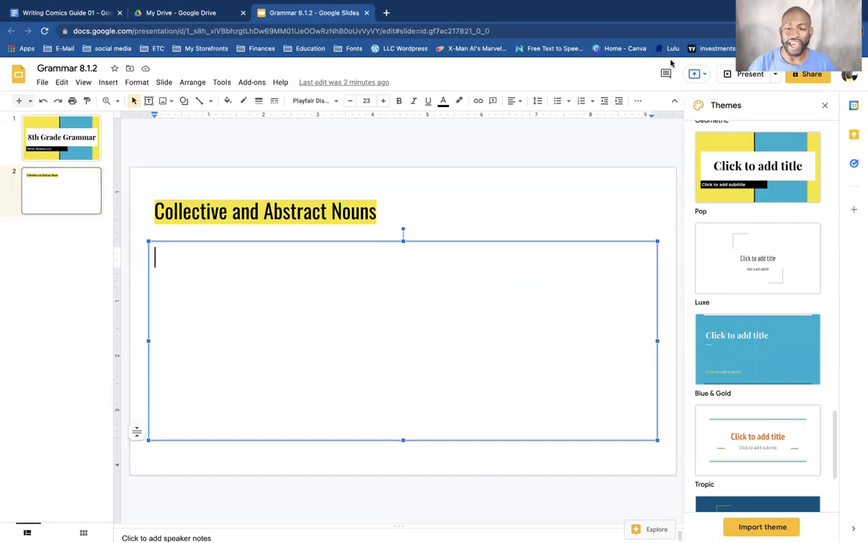
Write the definition "Collective nouns: are used to describe groups of specific animals, people, or things." in the slide's body text box
mouse_move(655, 6)
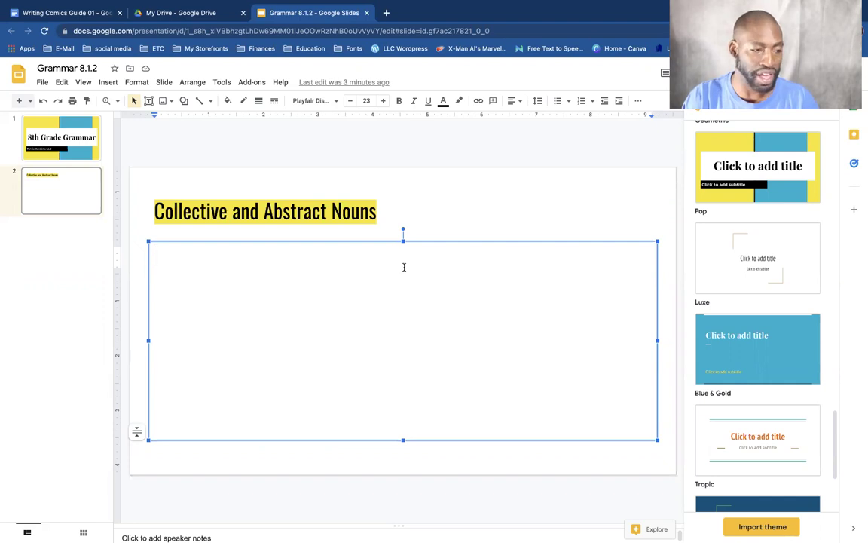
type("Collective")
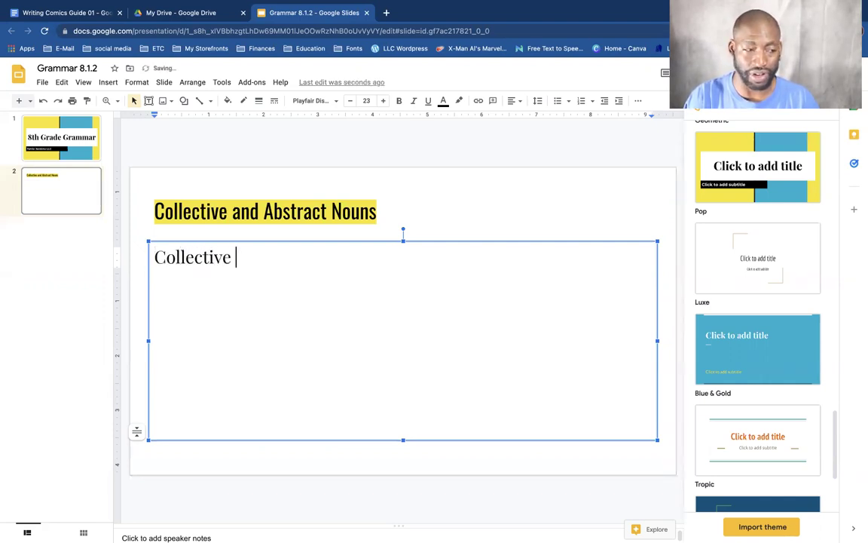
type(" nouns: ")
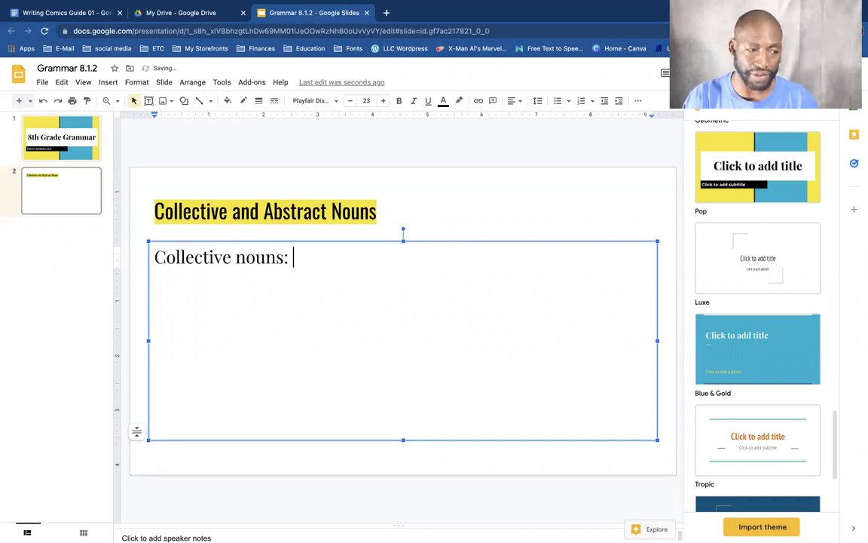
type("are used to ")
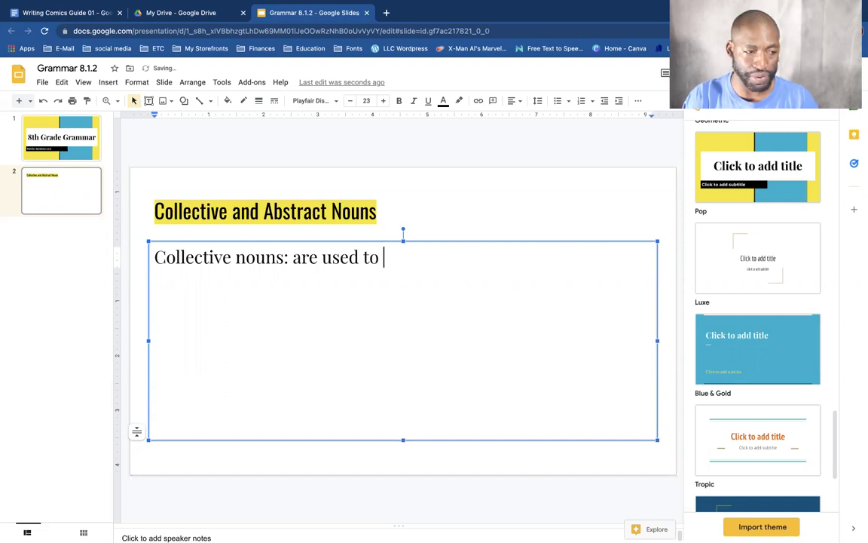
type("describe ")
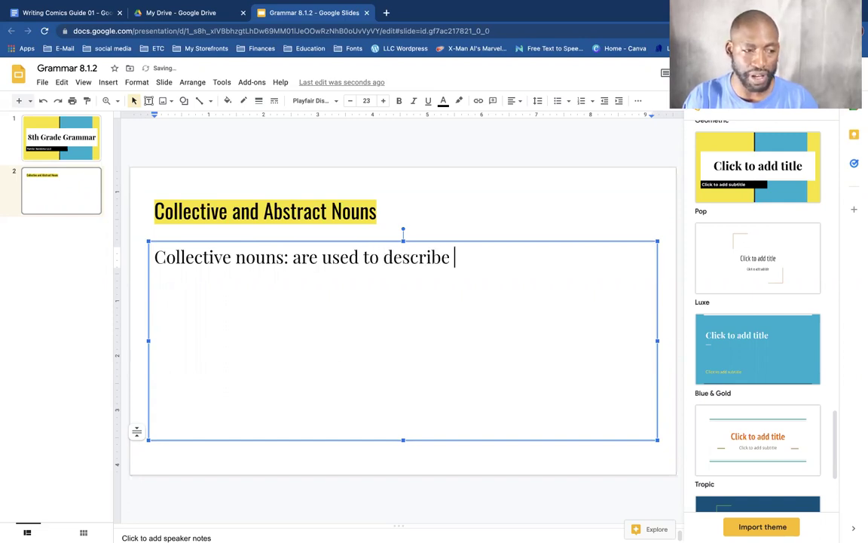
type("groups ")
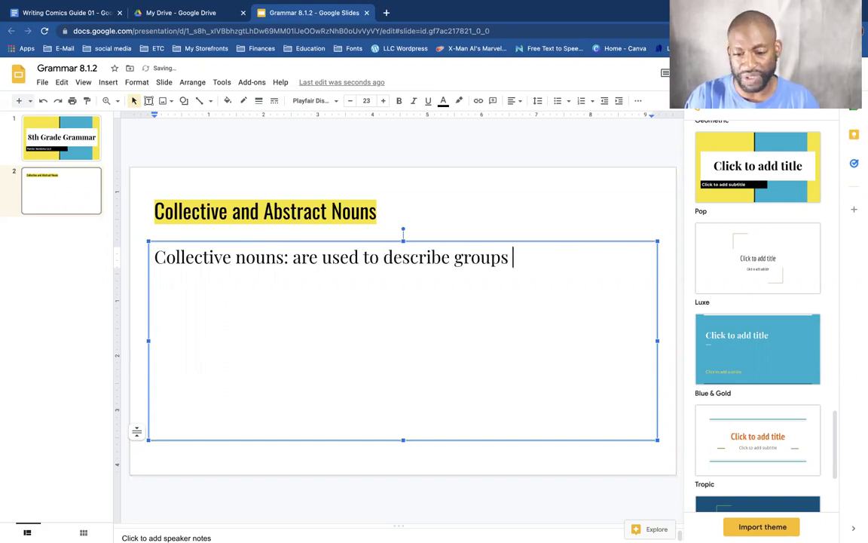
type("of ")
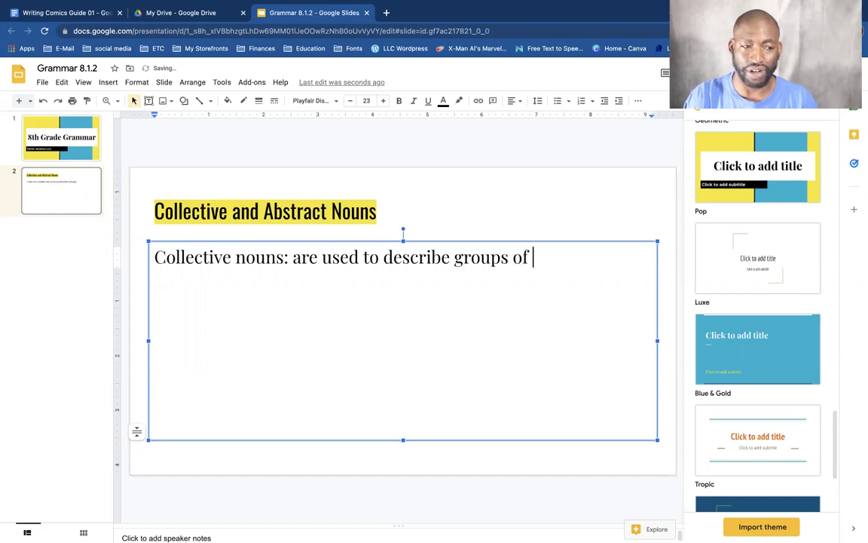
type("specific a")
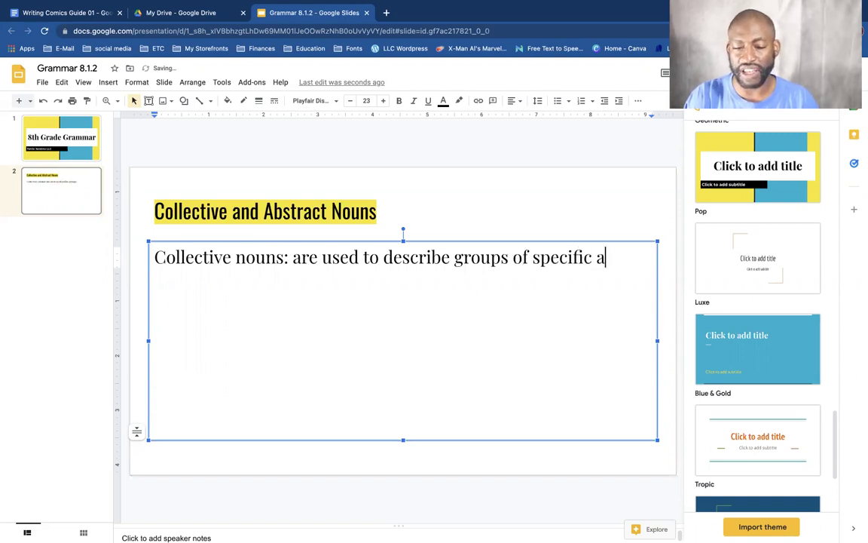
type("nimals, p")
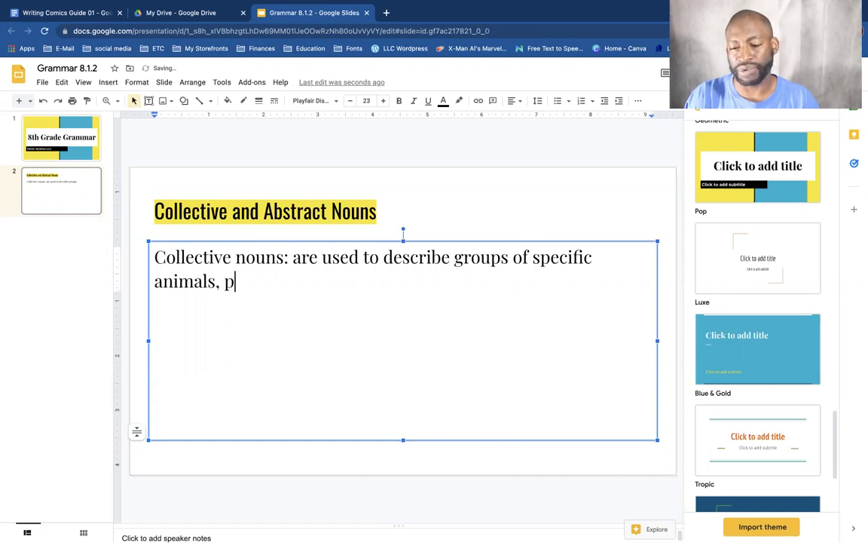
type("eople, or th")
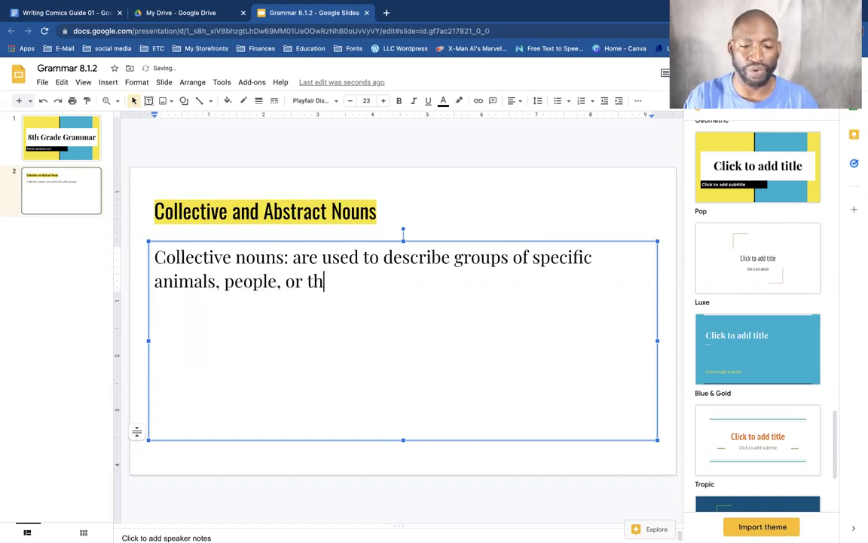
type("ings.")
Start a numbered list below the definition with the first item "A group of birds is a flock."
key("Return")
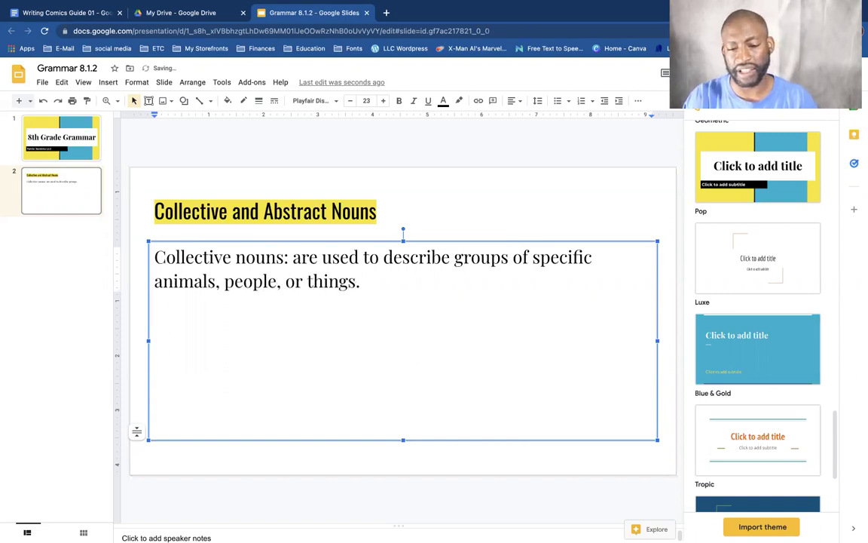
key("Tab")
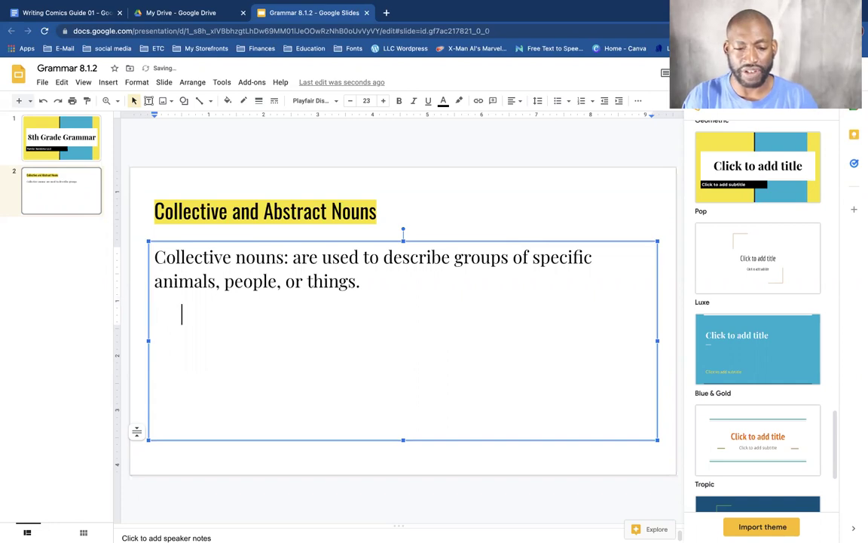
type("1.  ")
type("A grou")
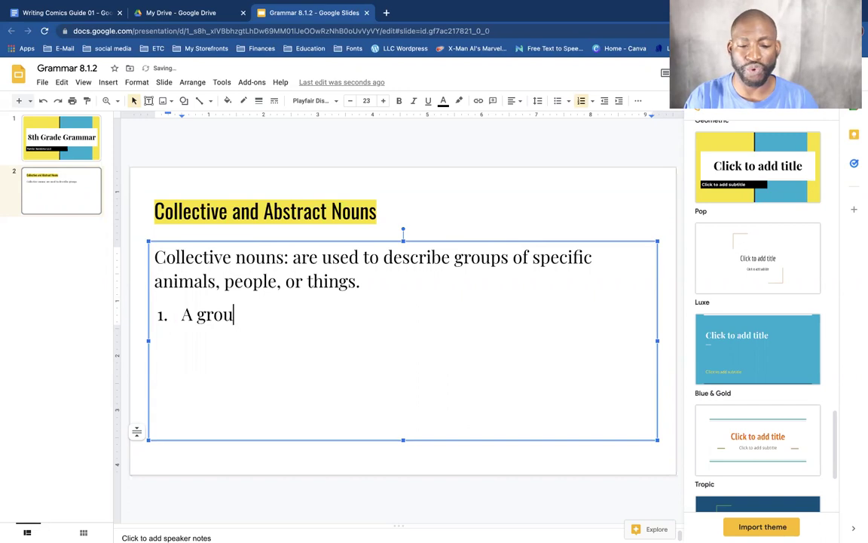
type("p ")
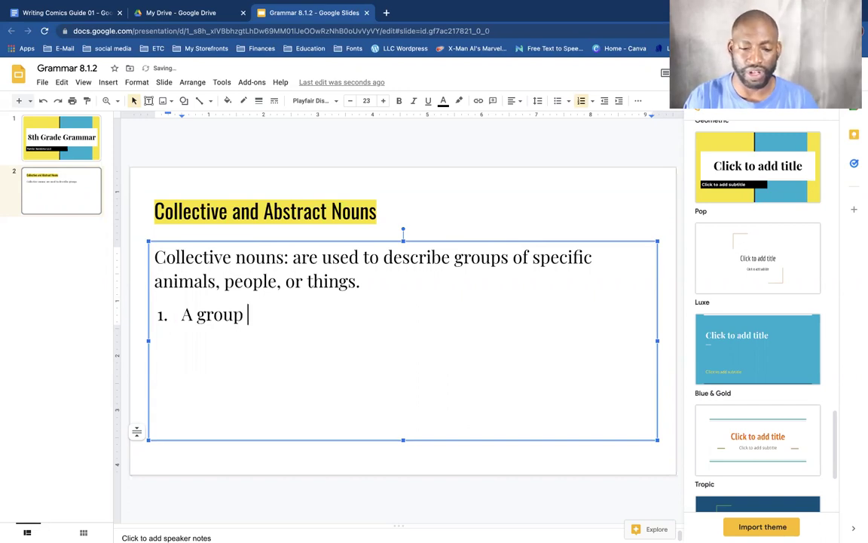
type("of bi")
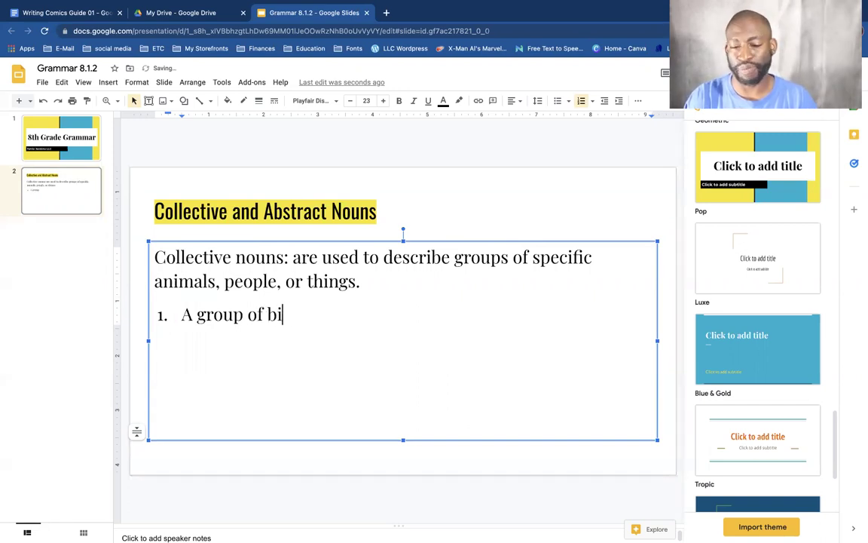
type("rds i")
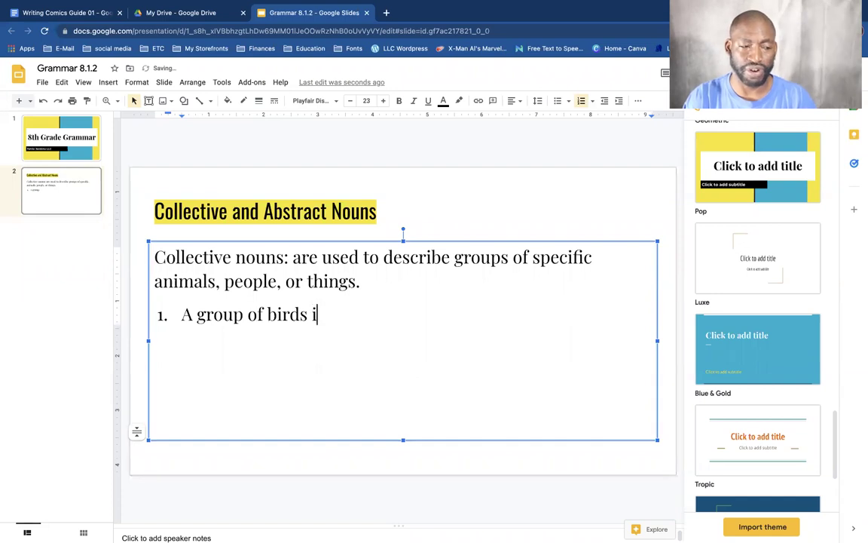
type("s a flock")
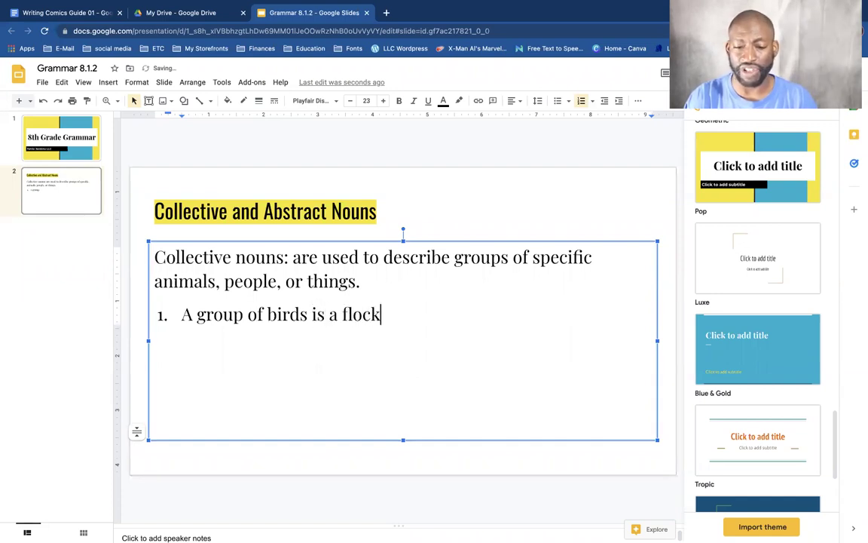
type(".")
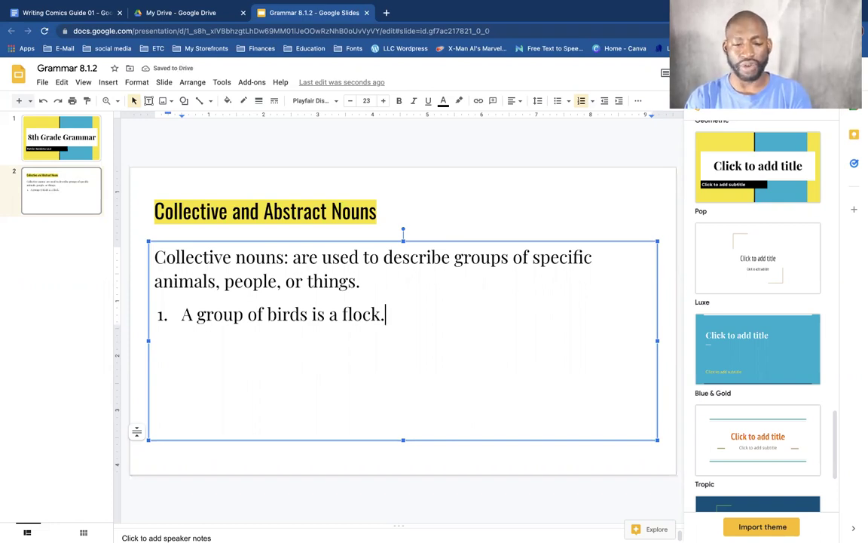
Add a second numbered item reading "A group of soldiers ia an army." with "army" in lowercase
key("Return")
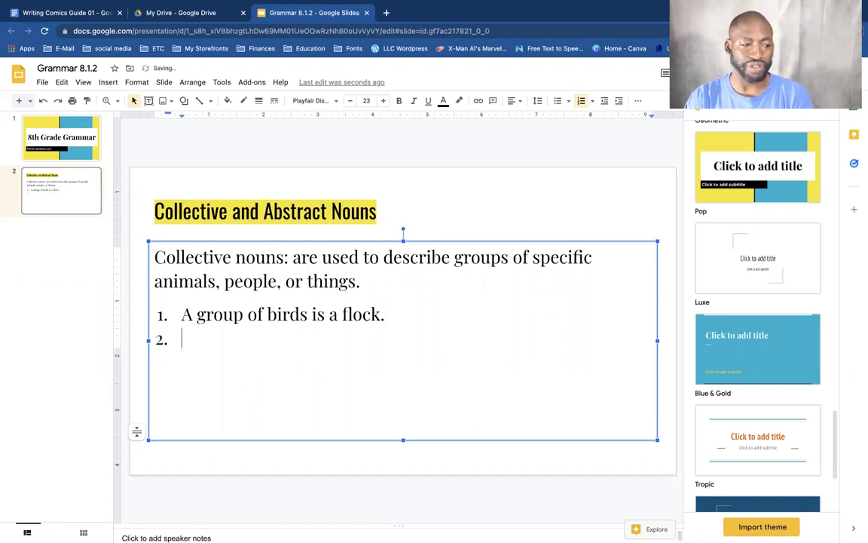
type("A group")
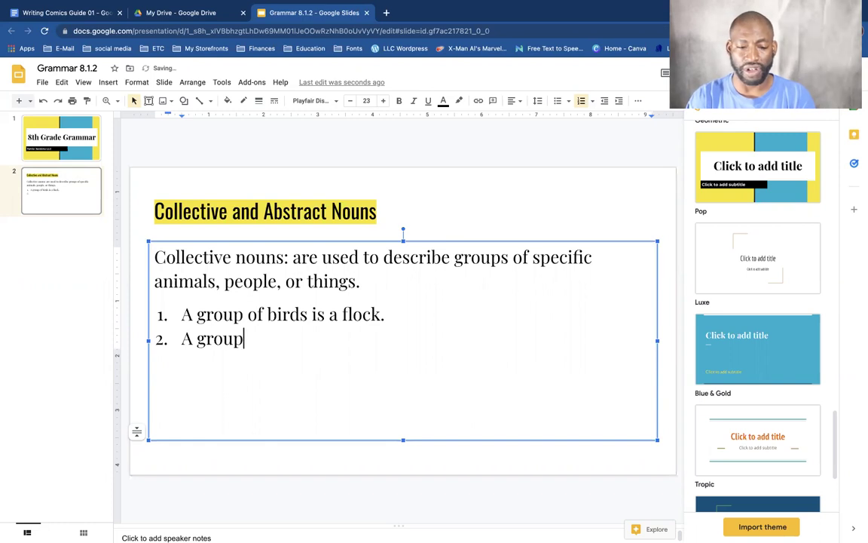
type(" o")
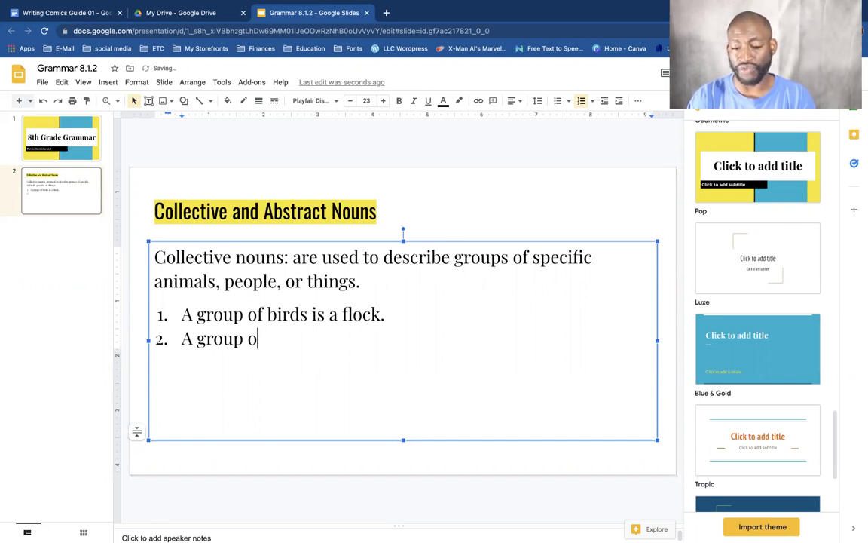
type("f soldier")
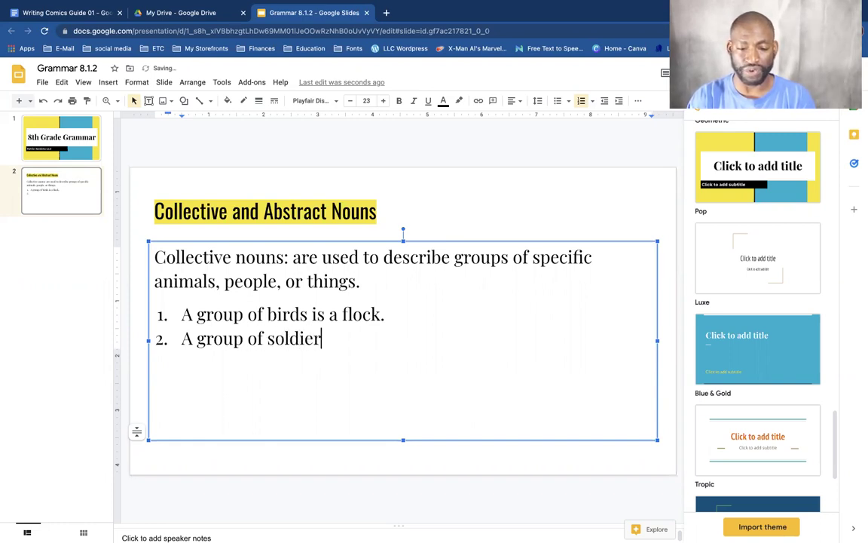
type("s ia")
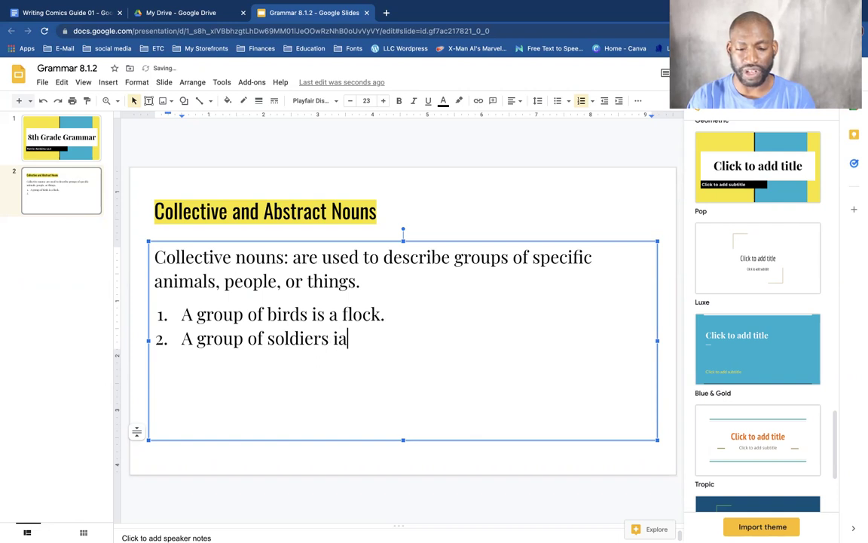
type(" an ar")
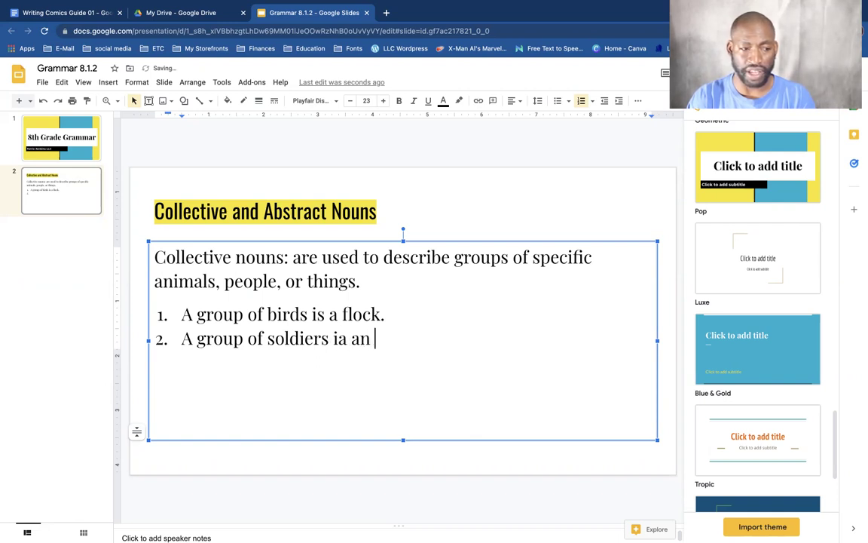
key("BackSpace")
key("BackSpace")
type("Army")
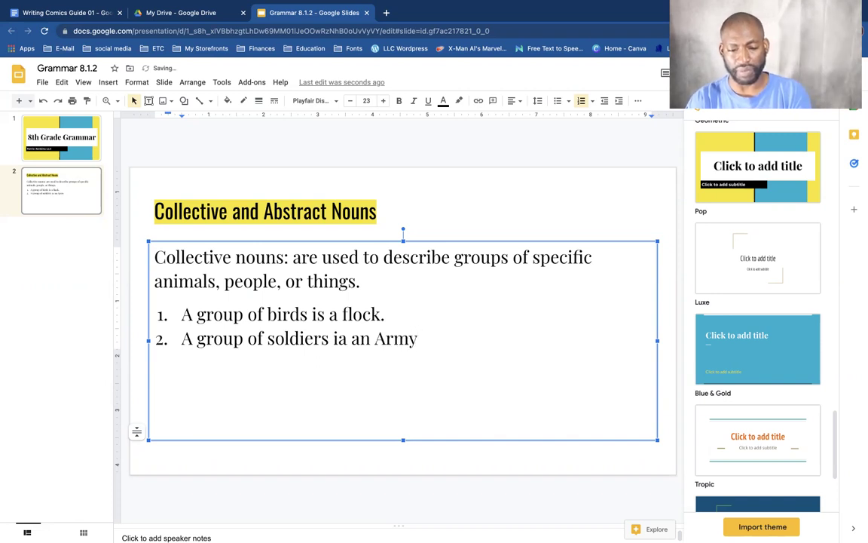
key("BackSpace")
key("BackSpace")
key("BackSpace")
key("BackSpace")
type("ar")
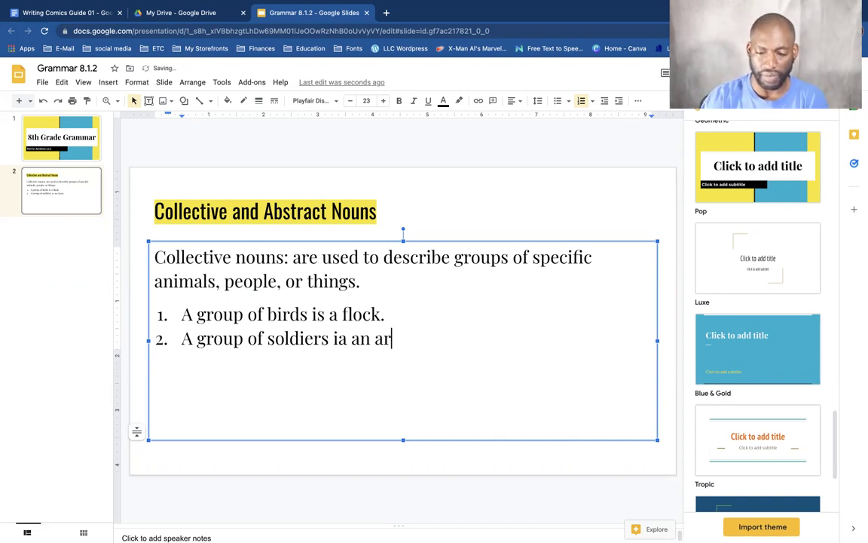
type("my.")
Add a third numbered item reading "A group of sheep is a herd"
key("Return")
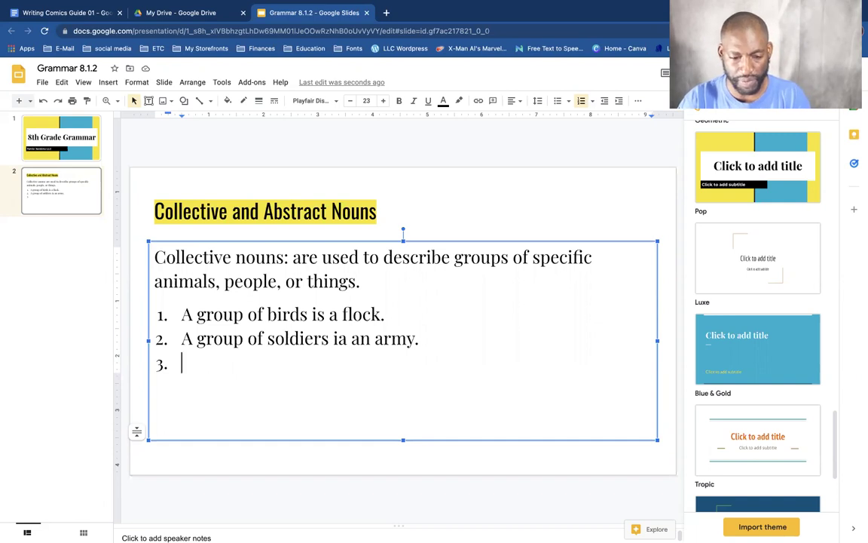
type("A gr")
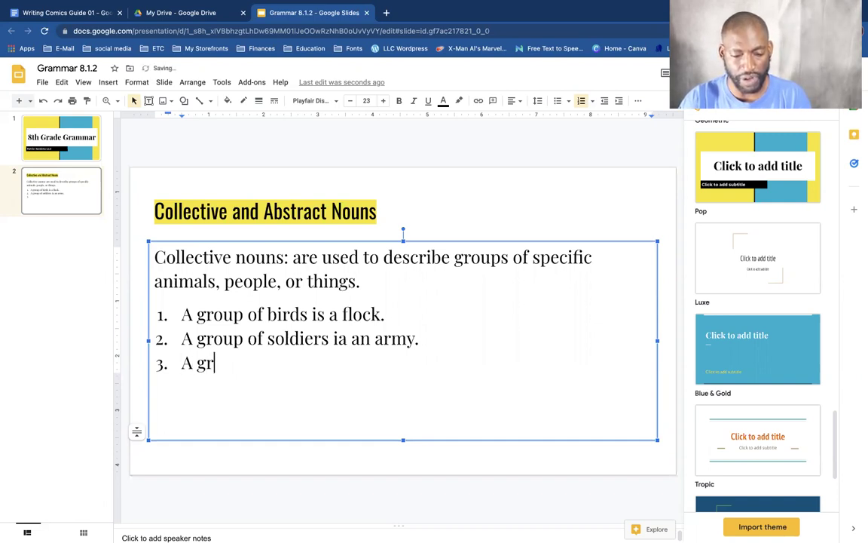
type("oup of")
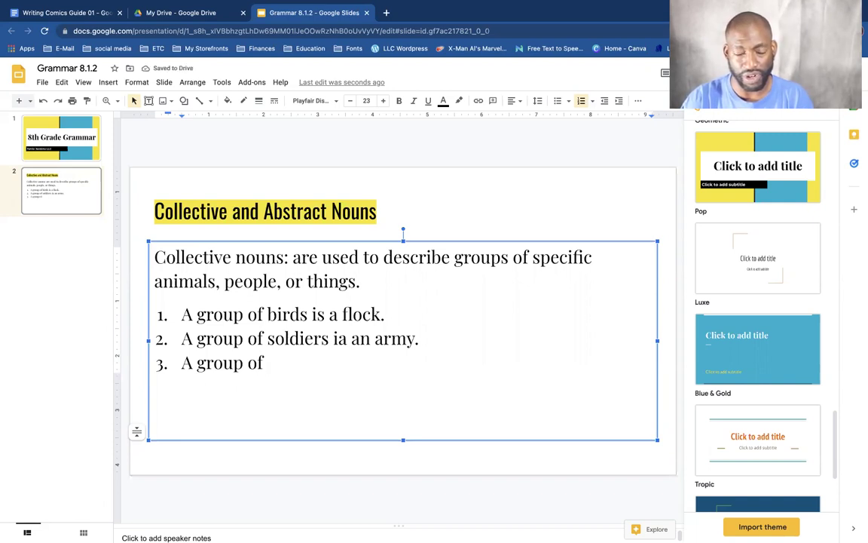
type("sheep is")
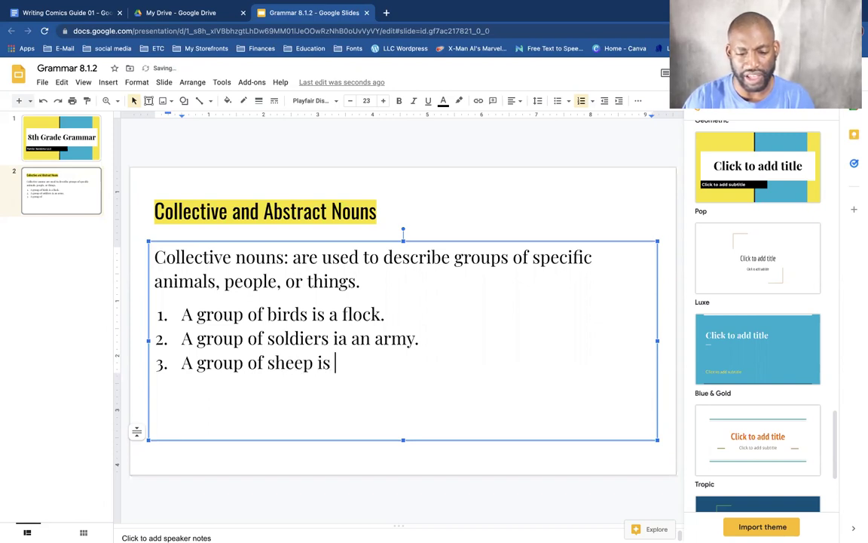
type(" a herd")
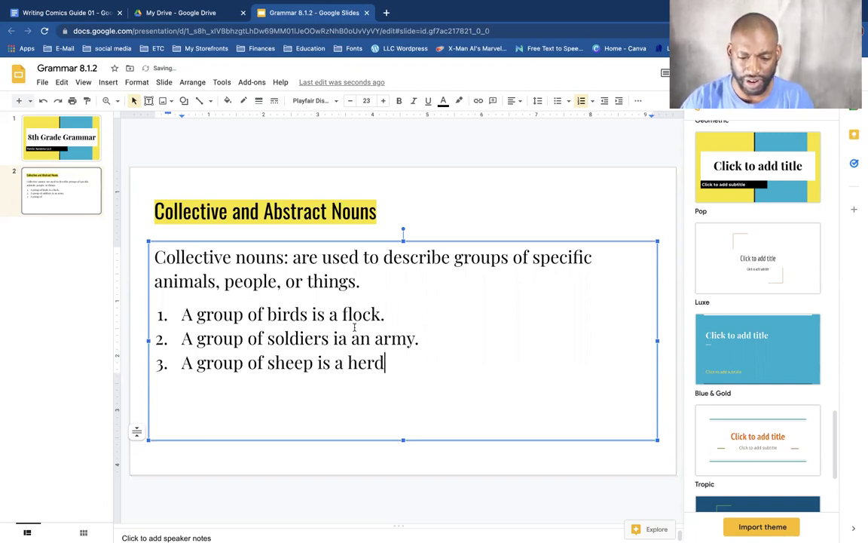
Correct the misspelled verb in the second list item, about soldiers, to "is"
left_click(348, 338)
key("BackSpace")
type("s")
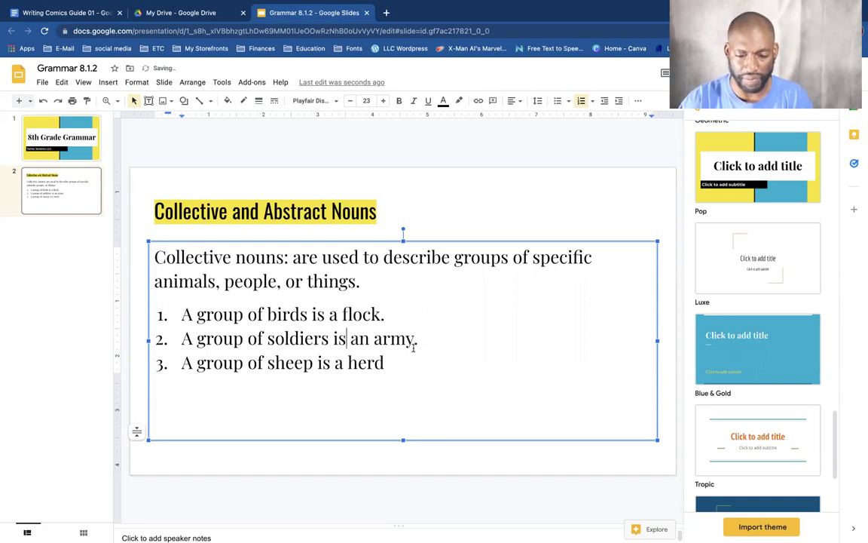
End the third list item with a period and add an empty, unnumbered line below it
type(".")
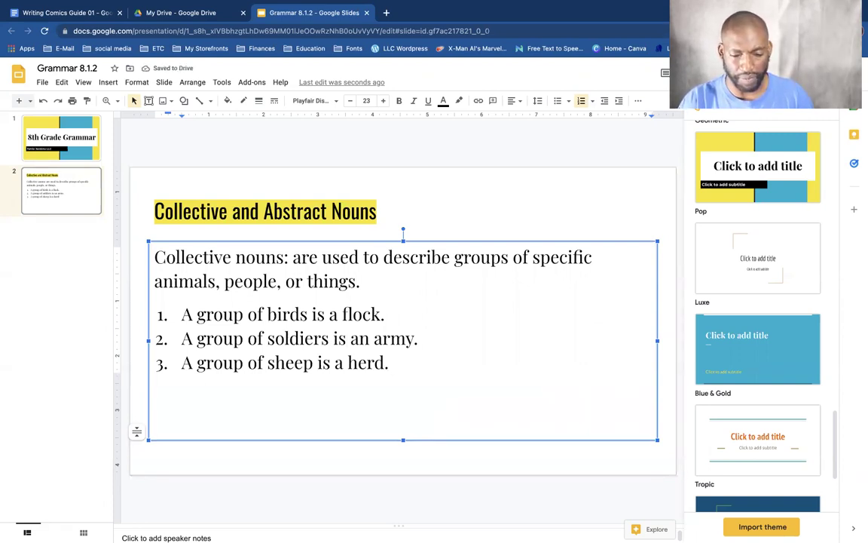
key("Return")
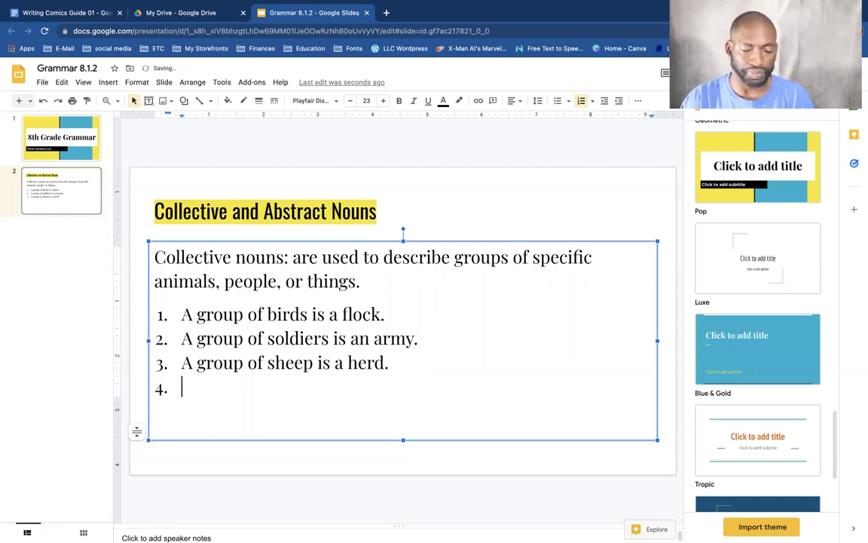
key("BackSpace")
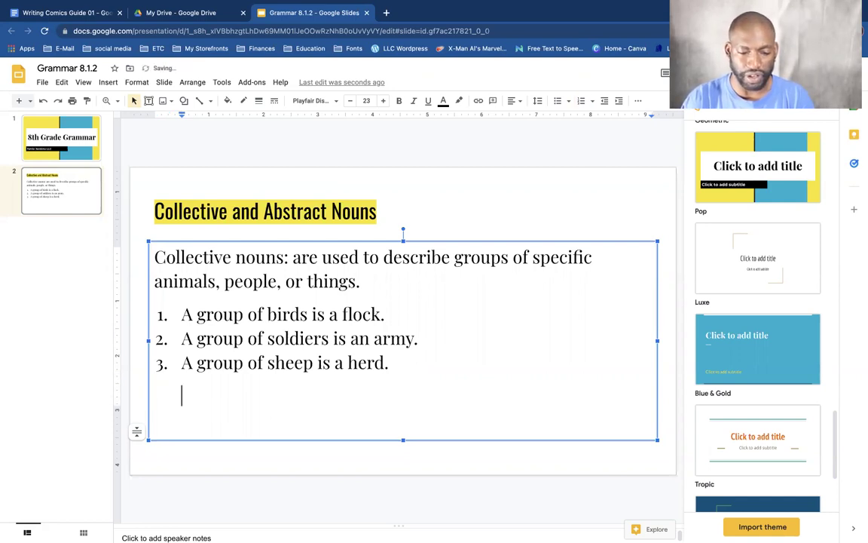
Below the numbered list, write the unindented sentence "A collective noun refers to a single group."
key("BackSpace")
type("A")
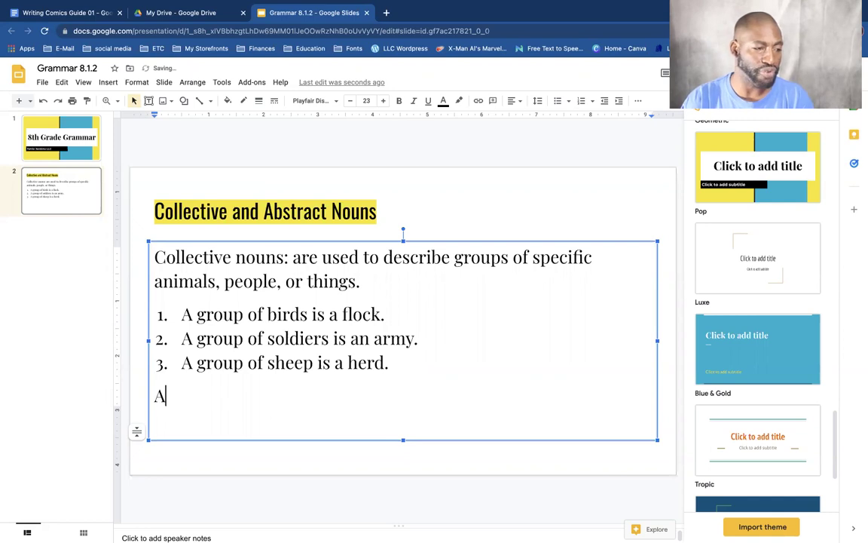
type(" coll")
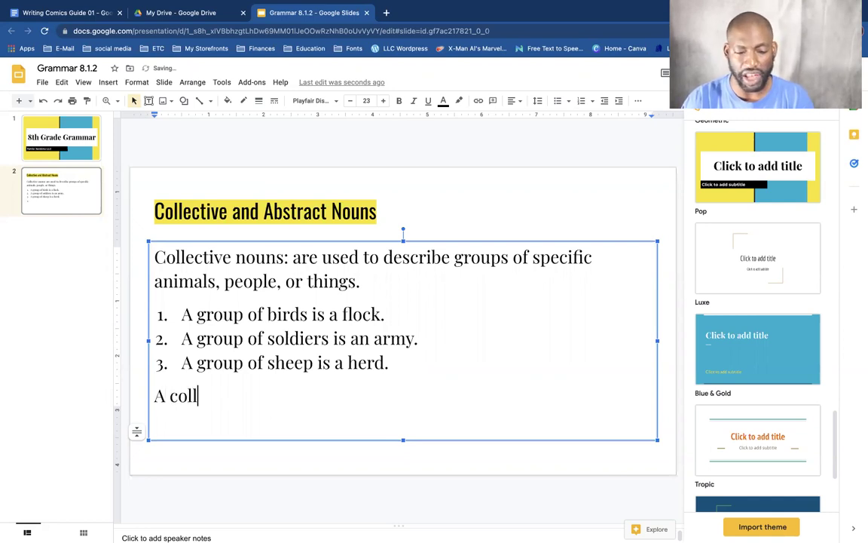
type("ective n")
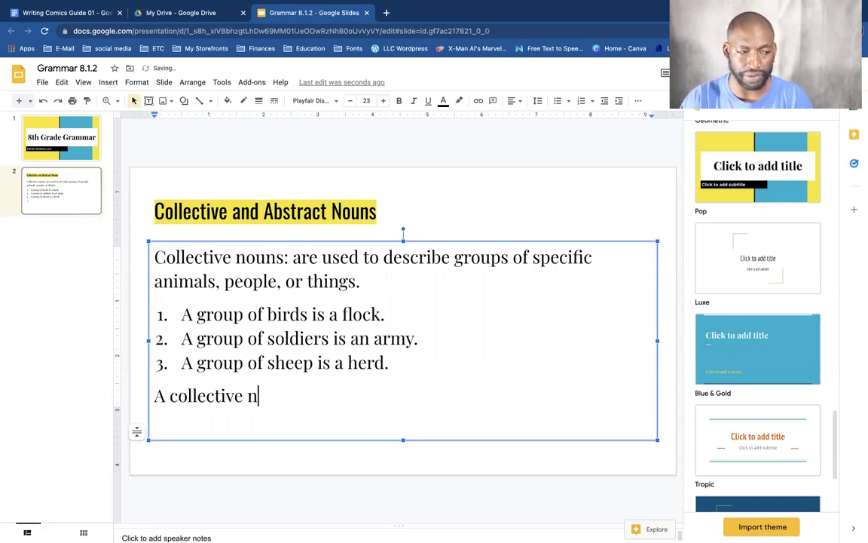
type("oun refe")
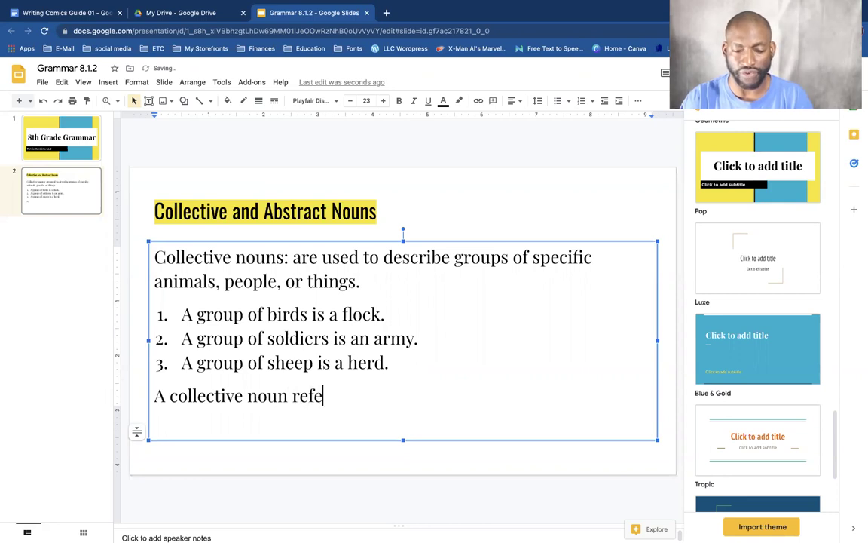
type("rs to ")
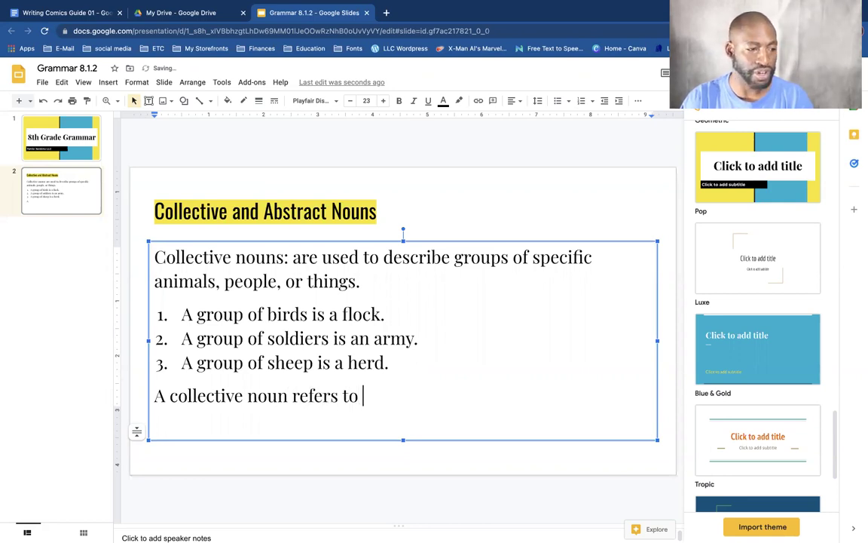
type("a single")
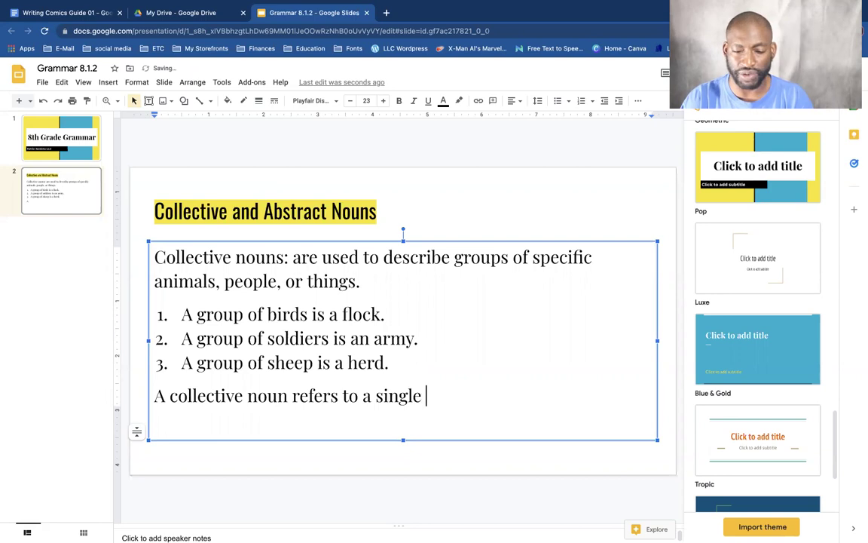
type("group.")
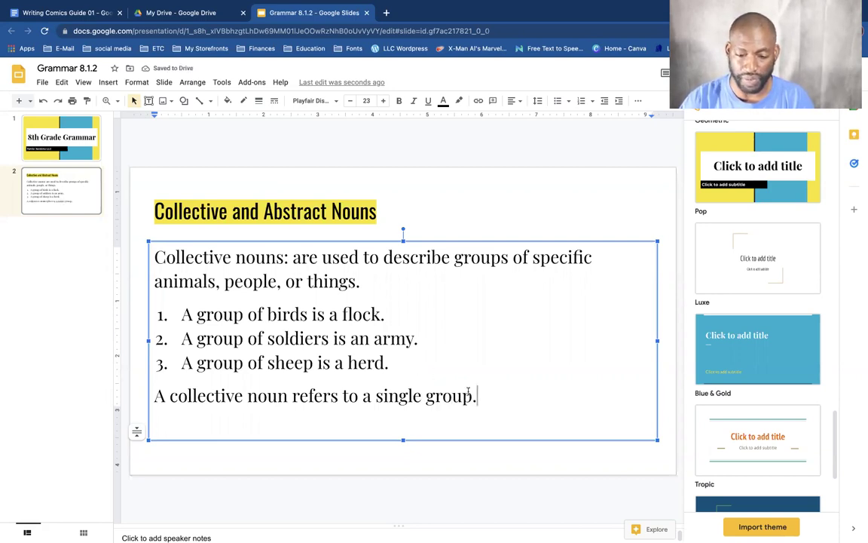
Reduce the font size of all the body text under the slide title to 20
left_click_drag(338, 343, 136, 245)
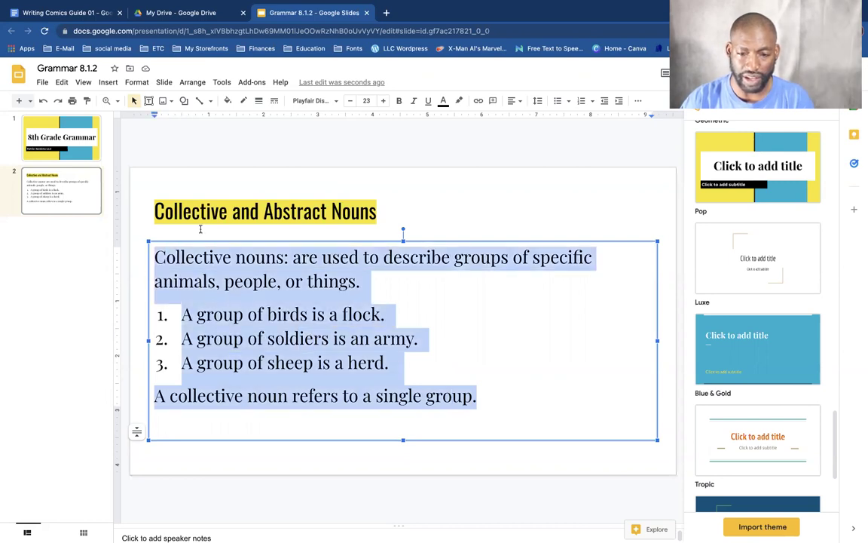
left_click(350, 100)
left_click(350, 100)
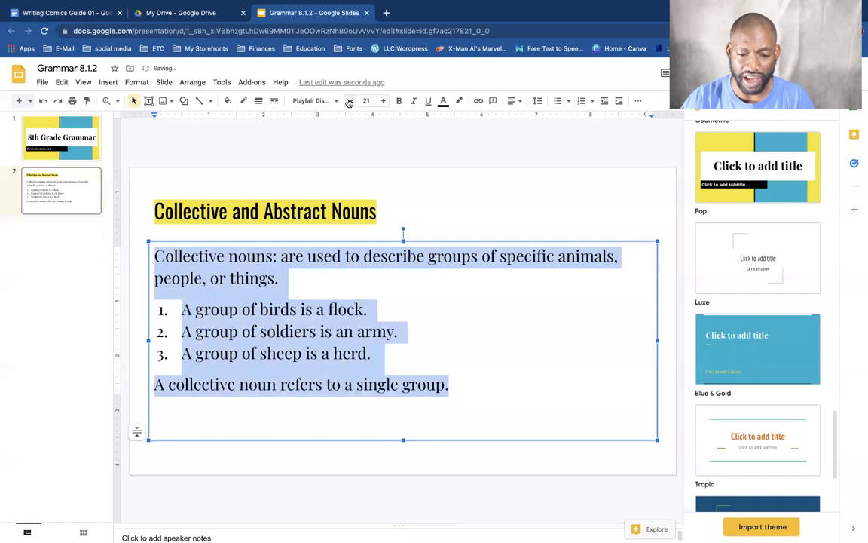
left_click(350, 100)
Continue the paragraph below the list on the same line with "So it acts as a singular noun"
left_click(454, 382)
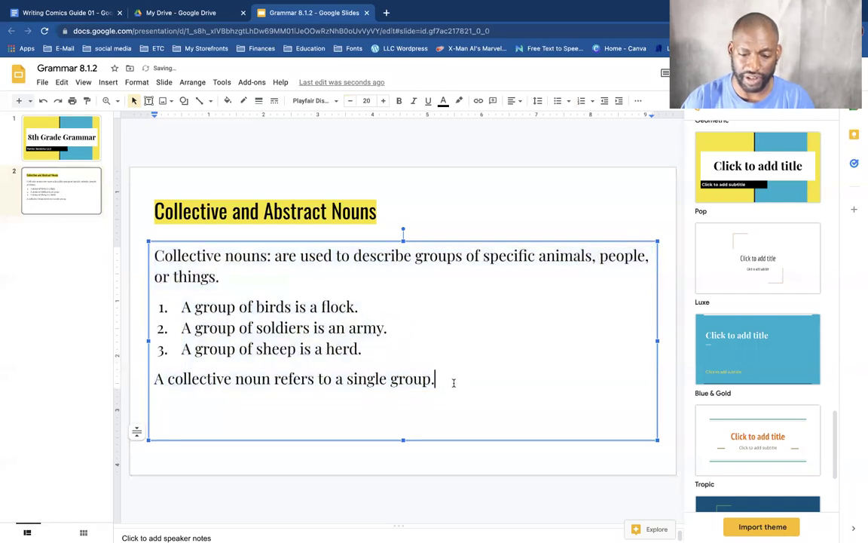
key("Return")
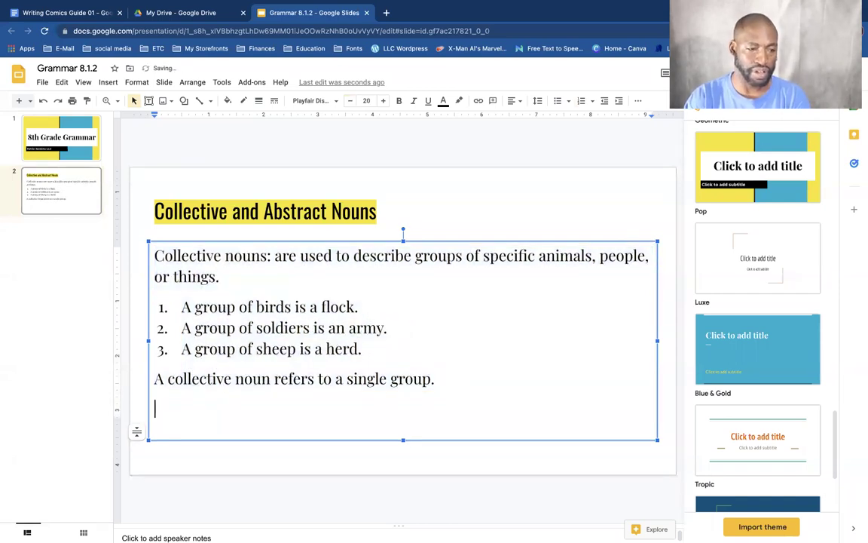
key("BackSpace")
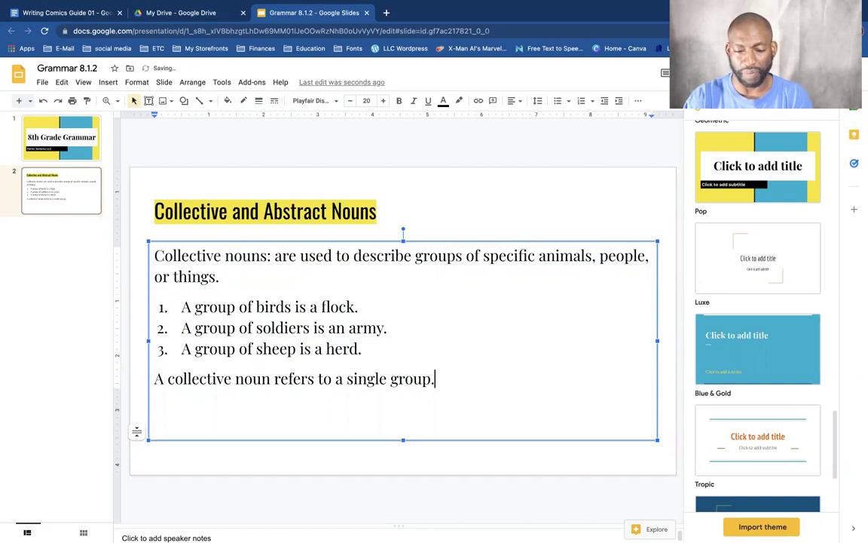
type("So ")
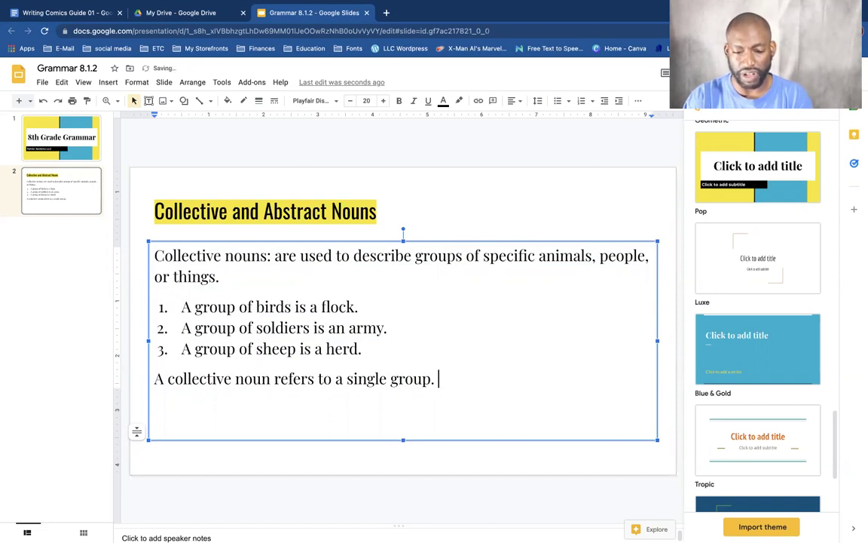
type("it")
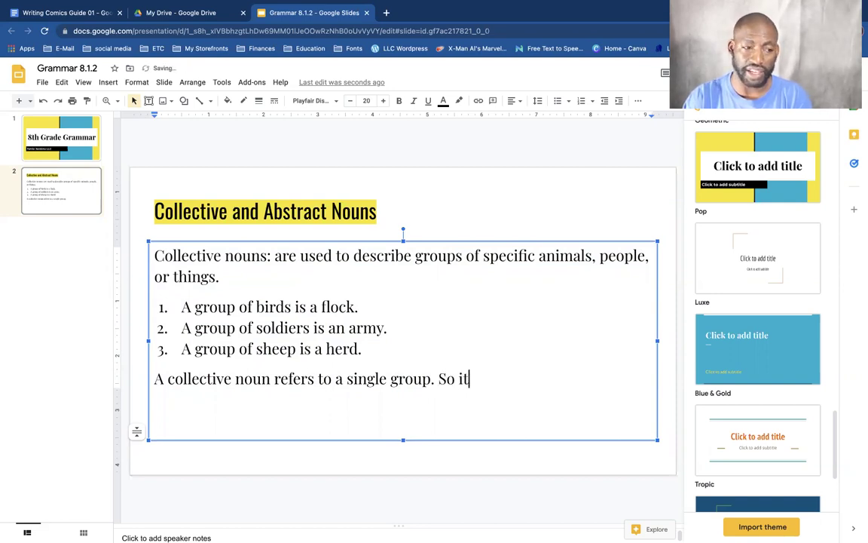
type(" acts a")
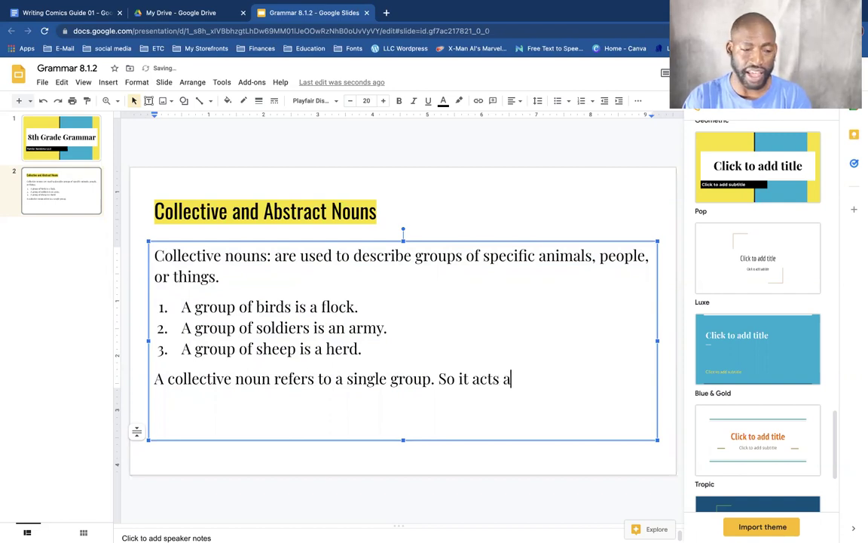
type("s a singu")
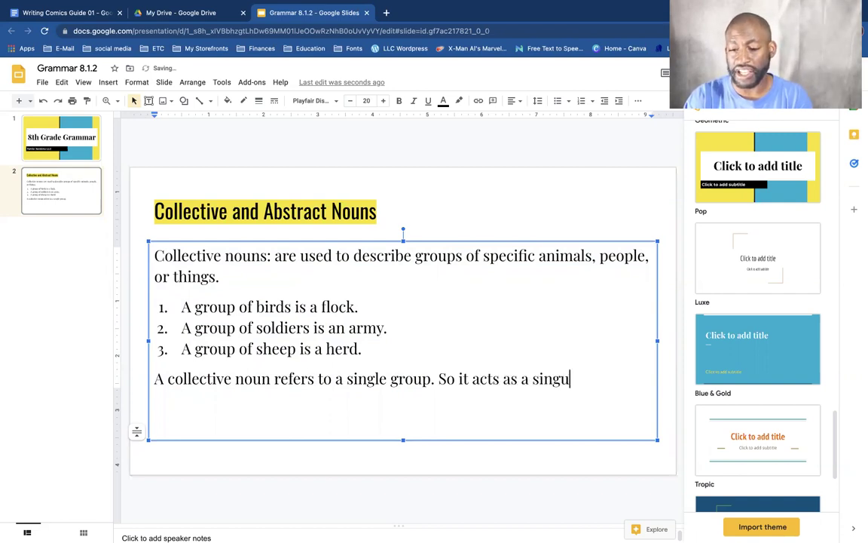
type("lar noun")
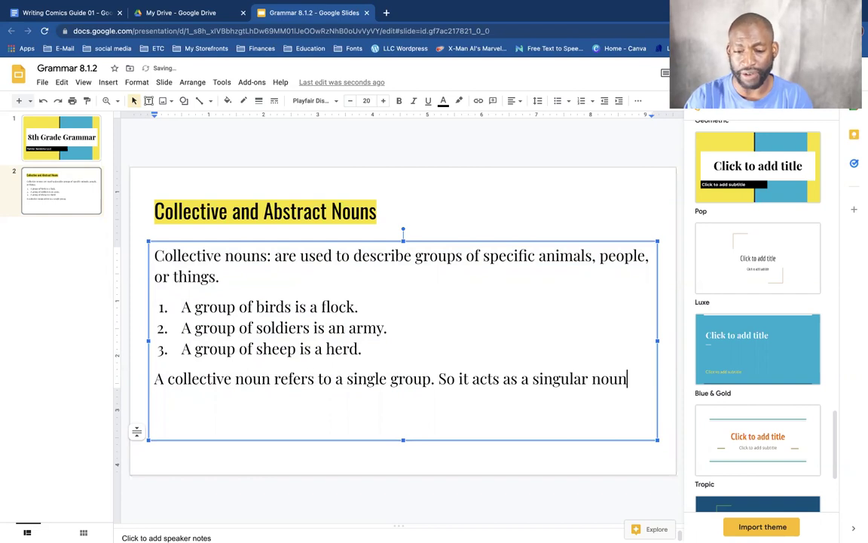
End the sentence about acting as a singular noun with a period
left_click(375, 333)
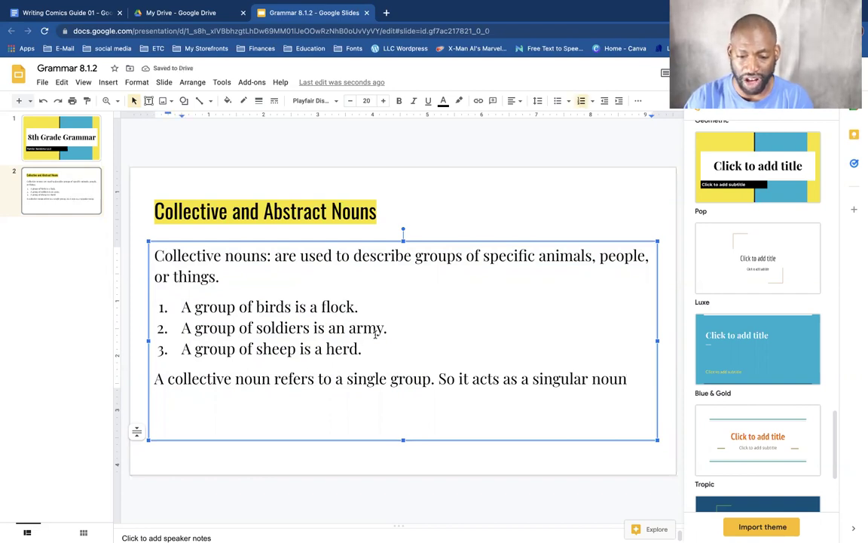
left_click(335, 348)
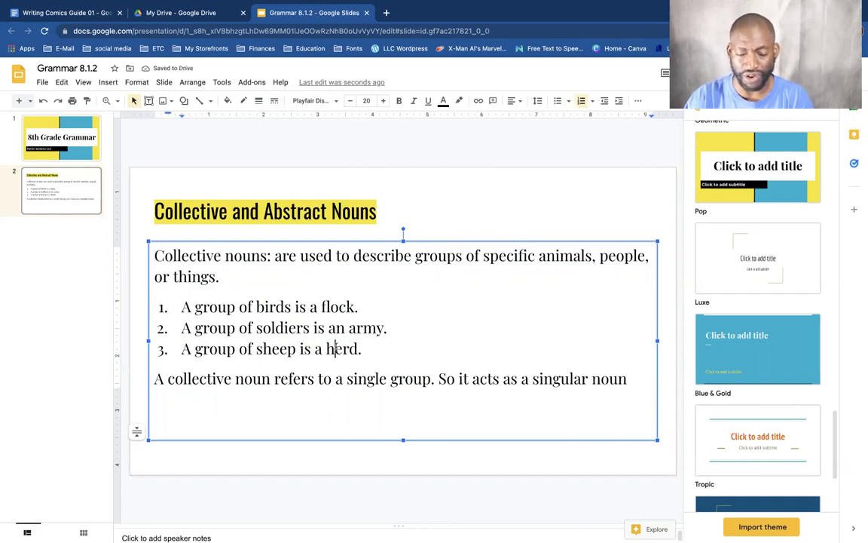
left_click(631, 378)
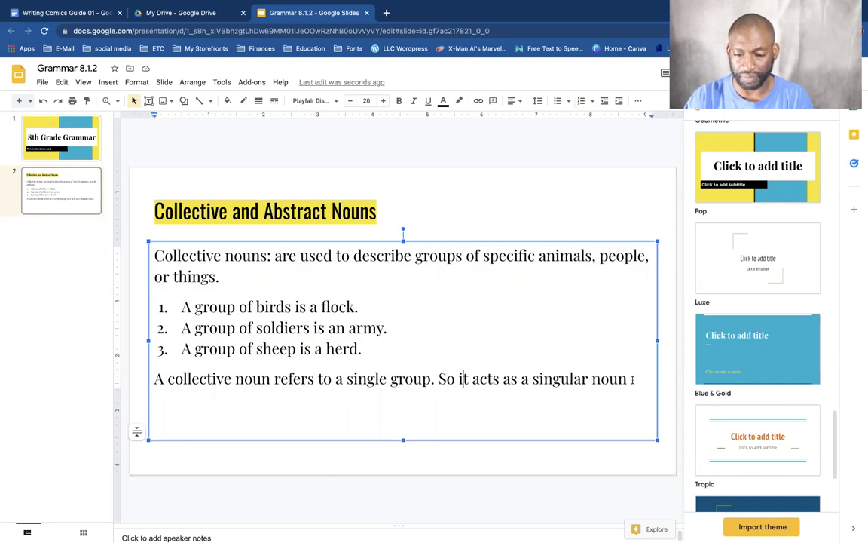
type(". When")
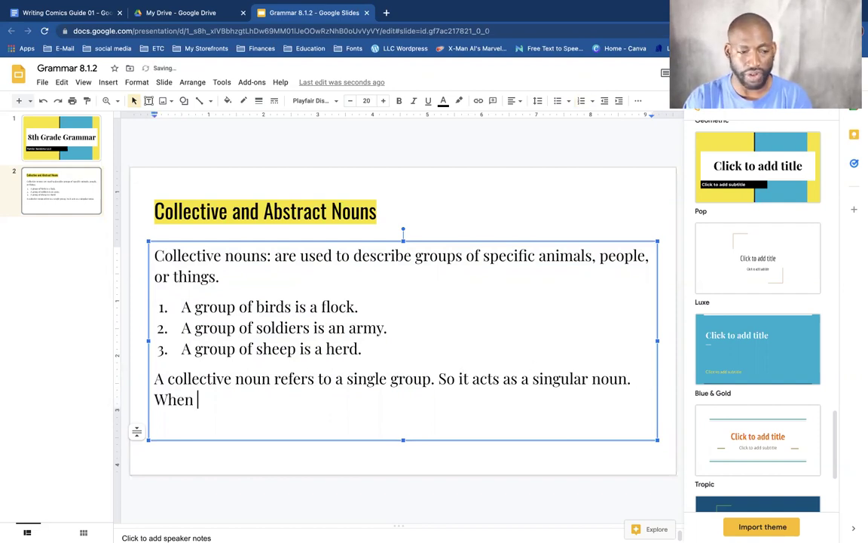
key("BackSpace")
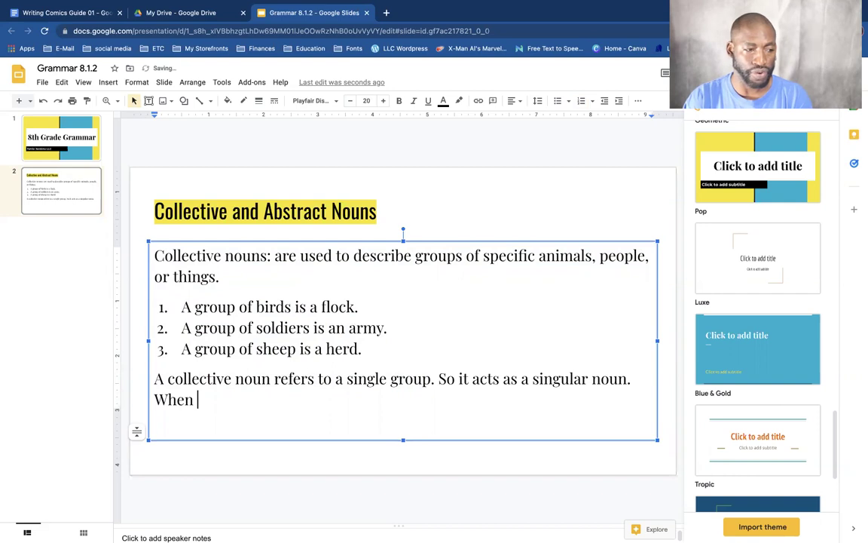
key("BackSpace")
key("BackSpace")
key("BackSpace")
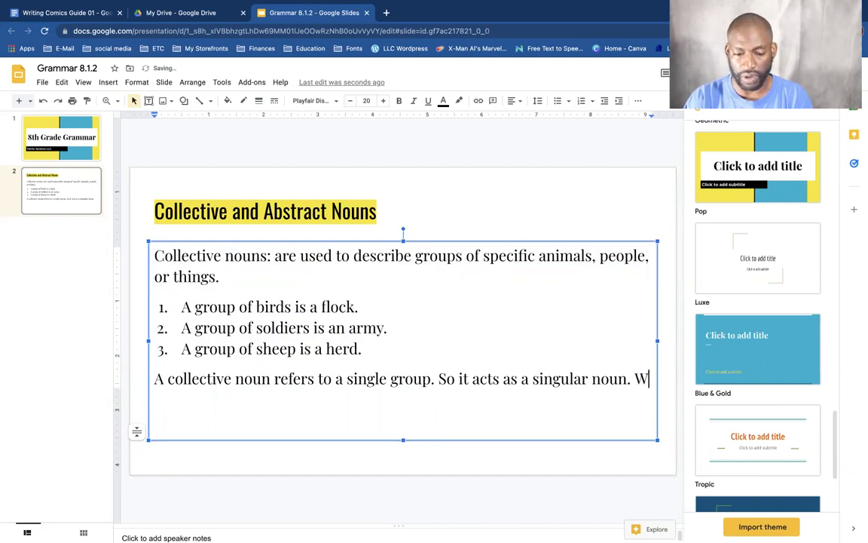
key("BackSpace")
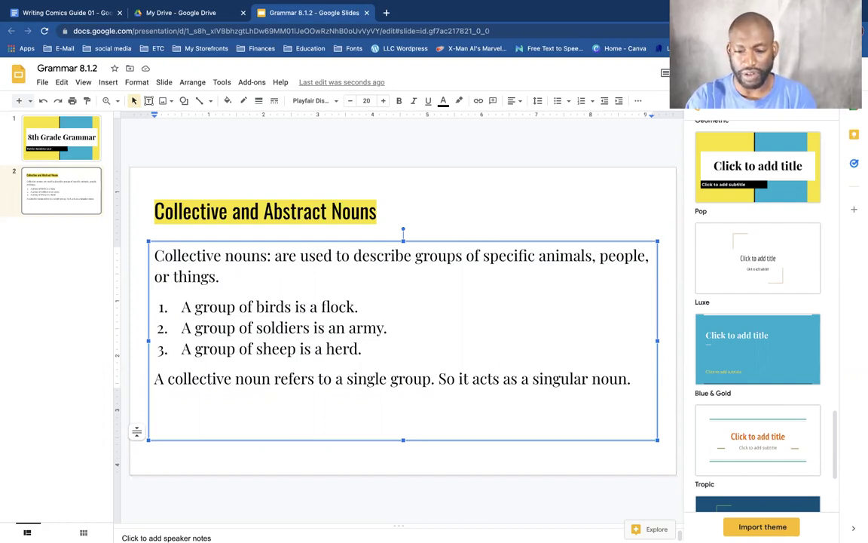
Add a new paragraph below reading "Incorrect: The flock fly south for the winter."
key("Return")
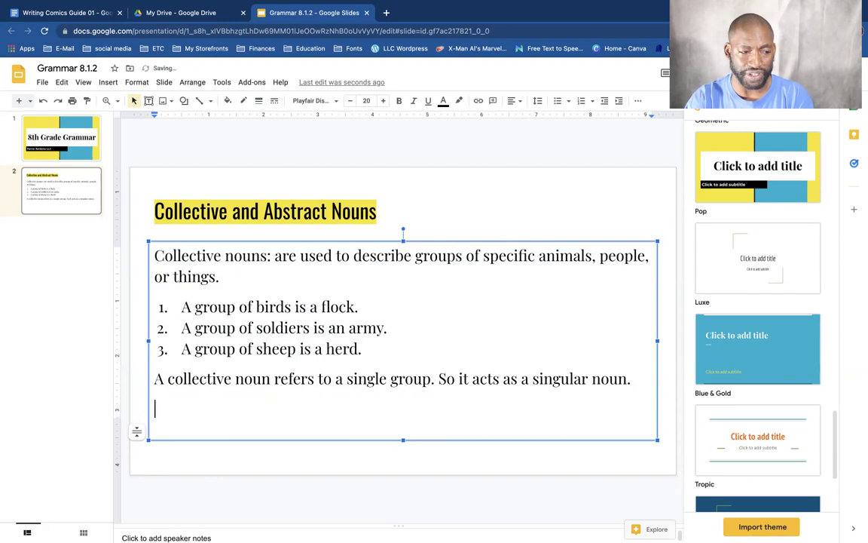
type("In")
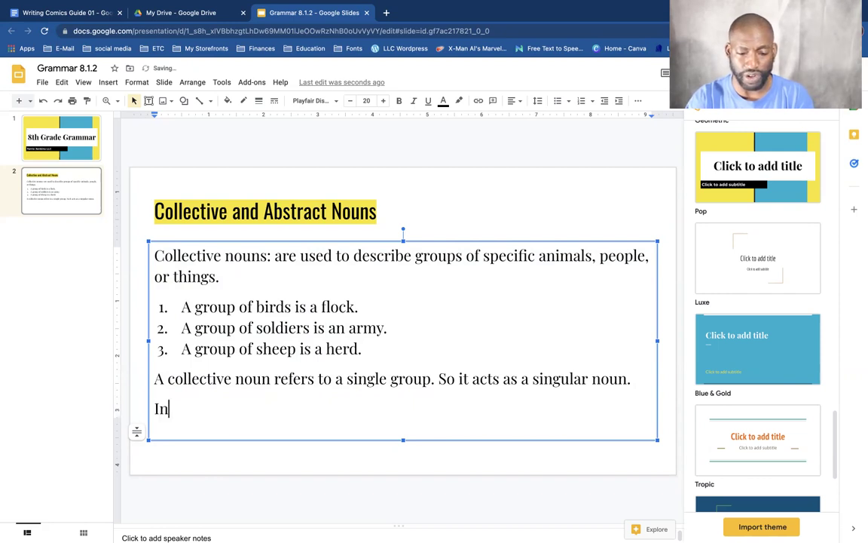
type("correct")
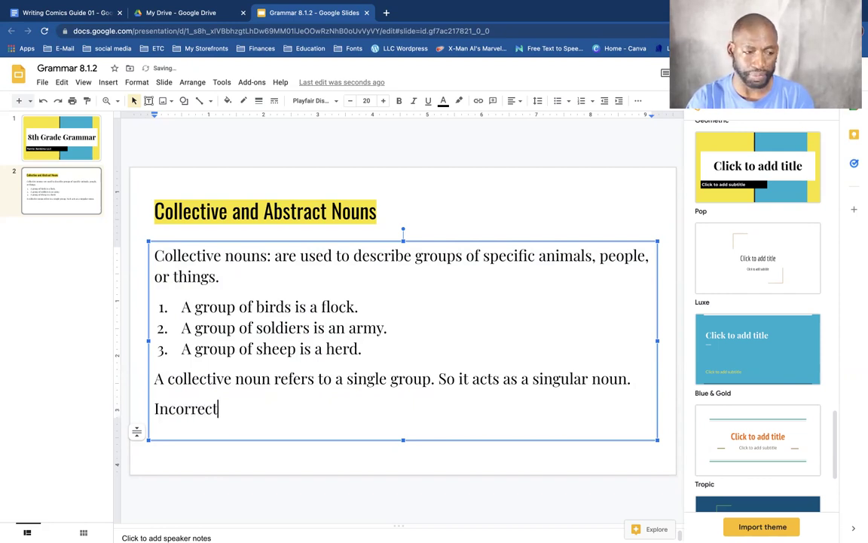
type(": The ")
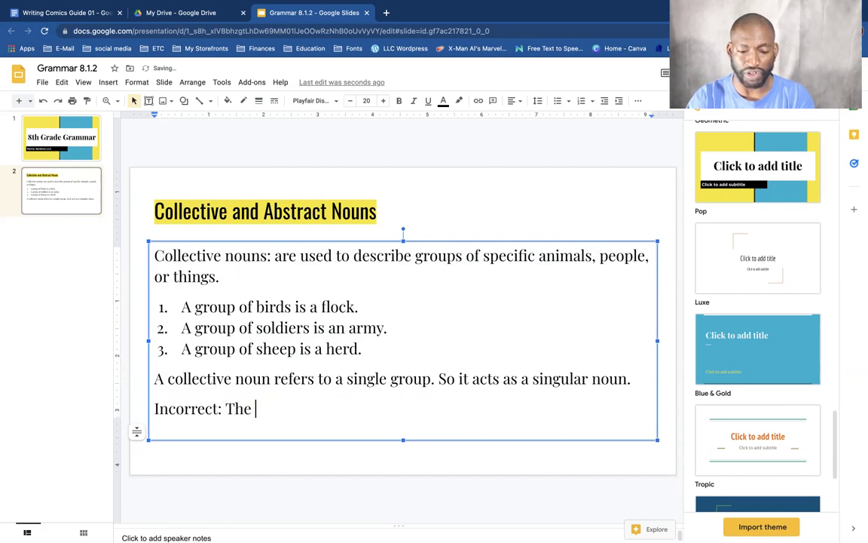
type("flock fly ")
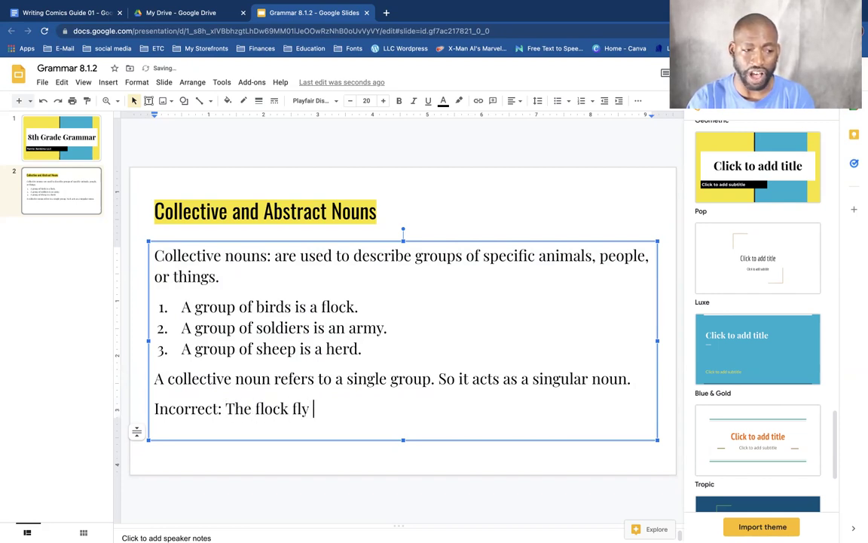
type("south for the ")
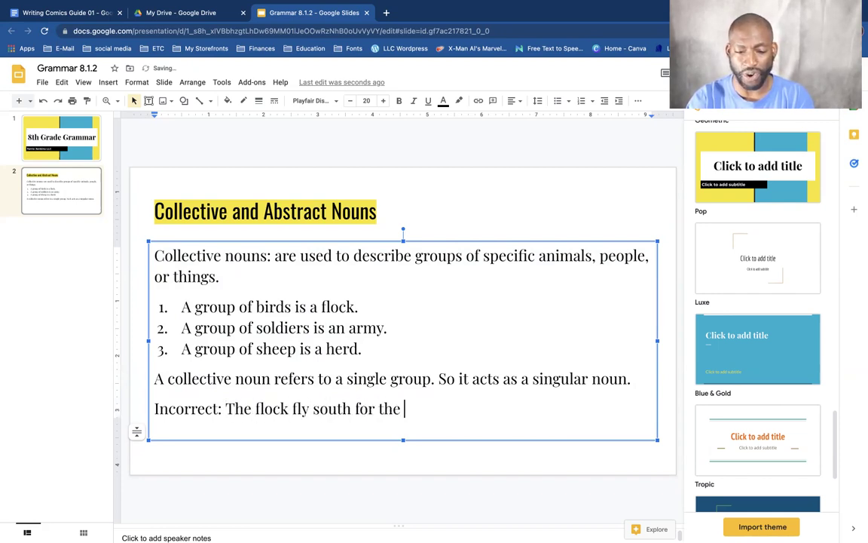
type("winter.")
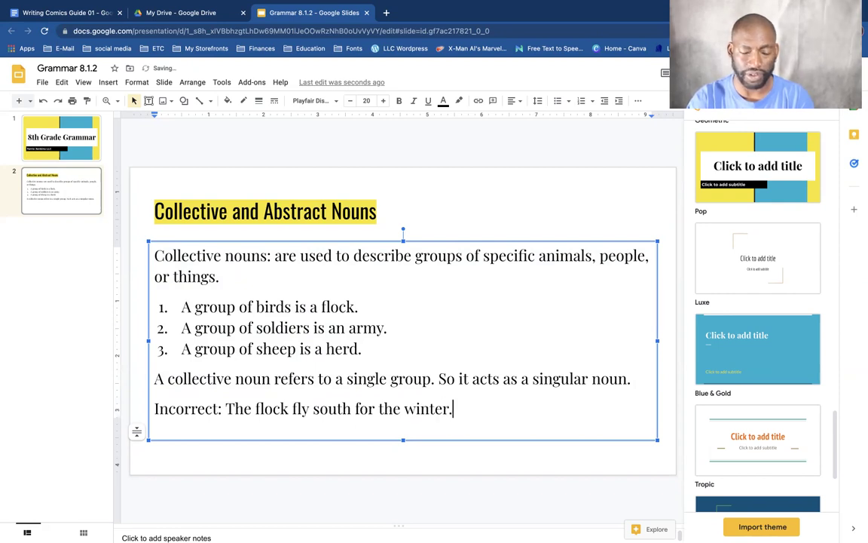
Add a paragraph below the incorrect example reading "Correct: The flock flies south for the winter."
key("Return")
type("Cor")
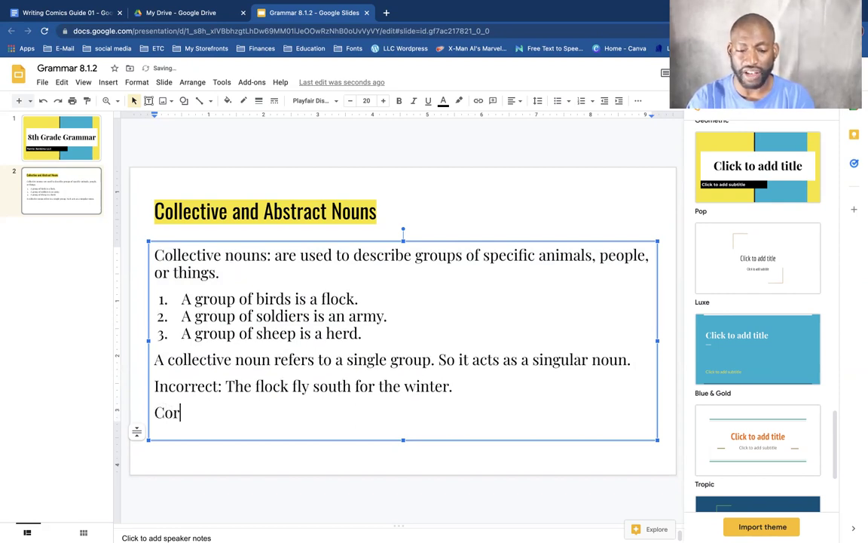
type("rect: ")
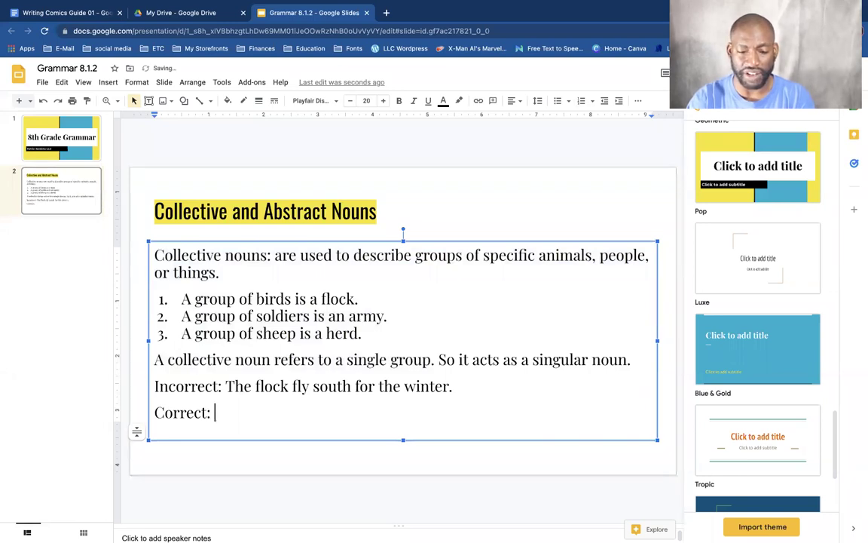
type("The flock flies")
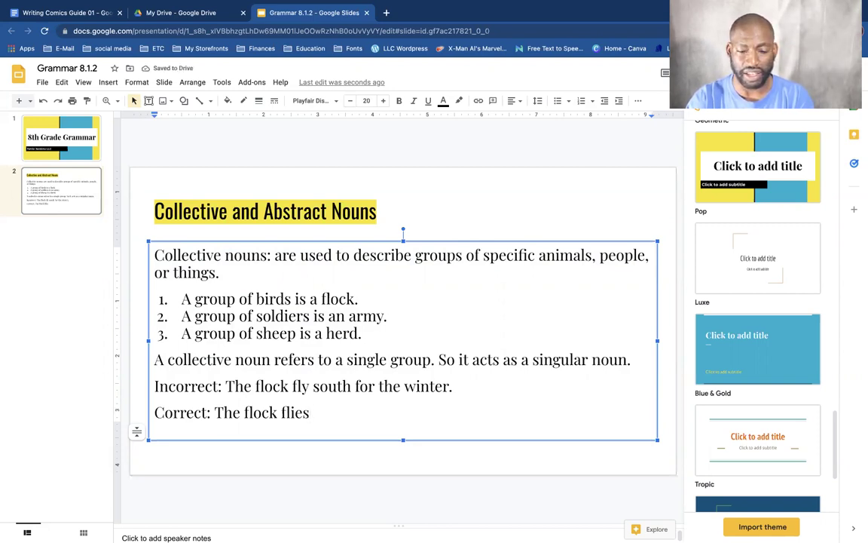
type(" south ")
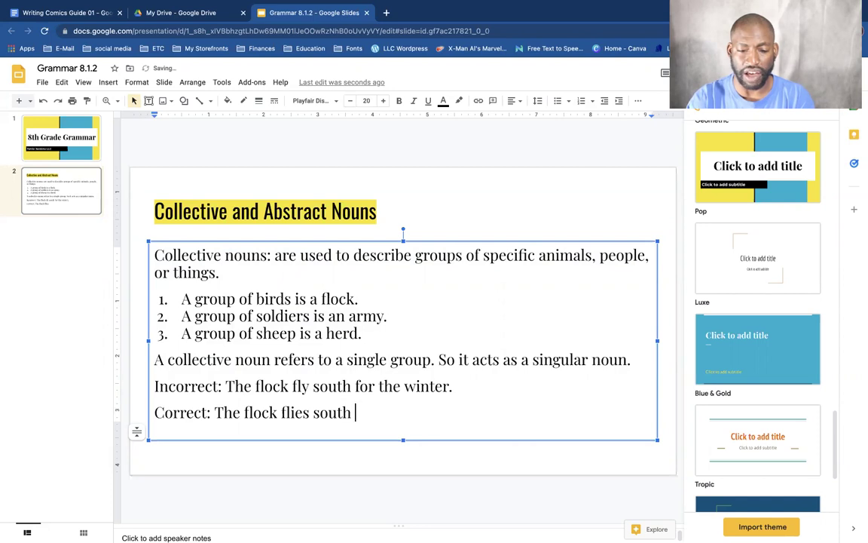
type("for the winter.")
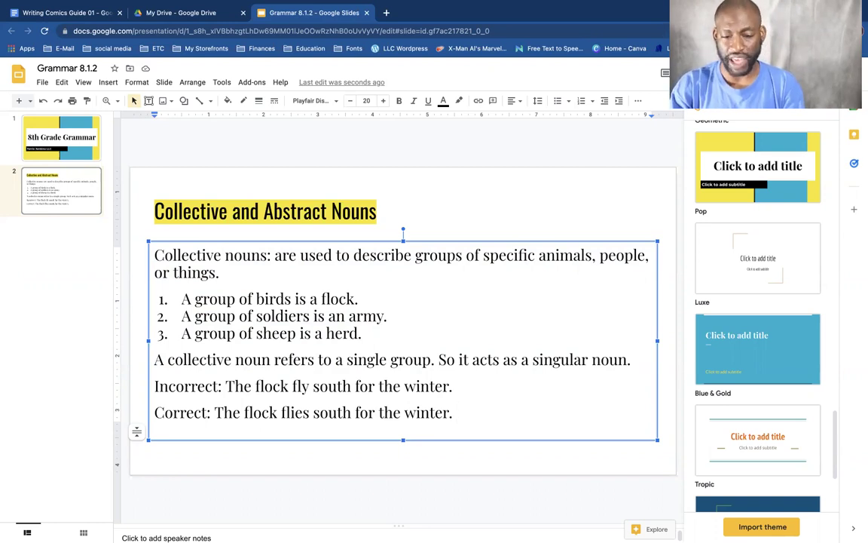
Add a second correct example in a new paragraph reading "Correct: The flocks fly south for the winter."
key("Return")
type("Correc")
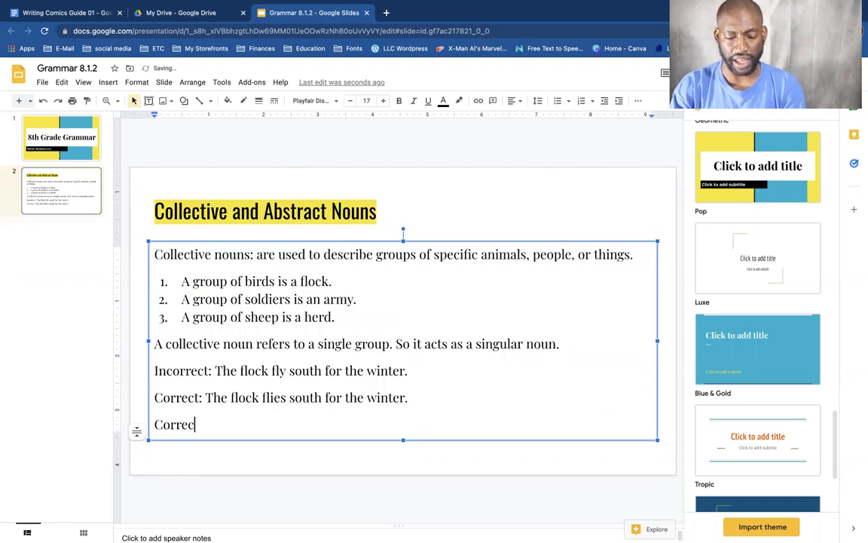
type("t: The flock")
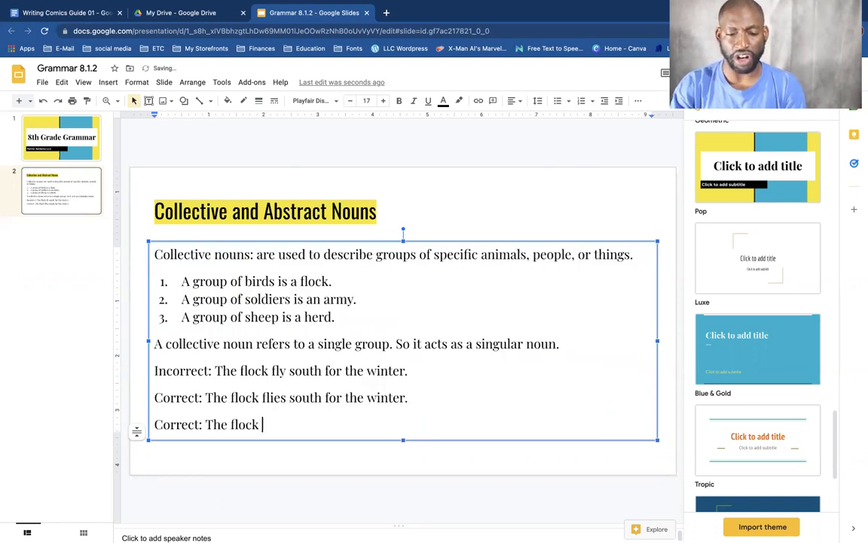
key("BackSpace")
type("s")
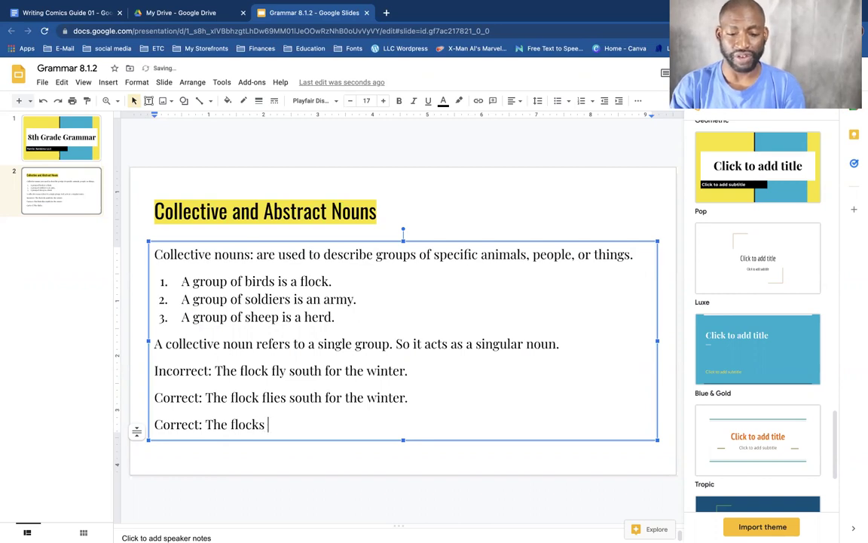
type("fly so")
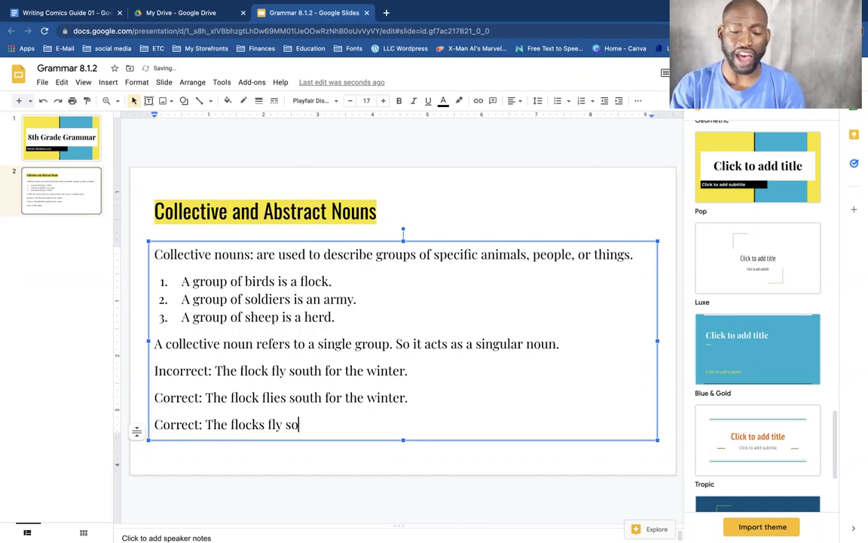
type("uth for the winter.")
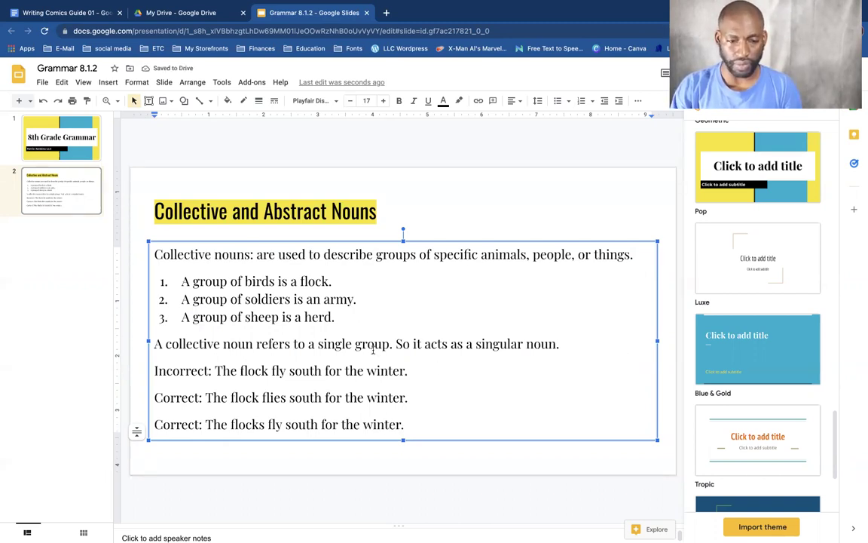
Add a new title-and-body slide after the collective nouns slide and title it "Abstract Nouns"
left_click(19, 101)
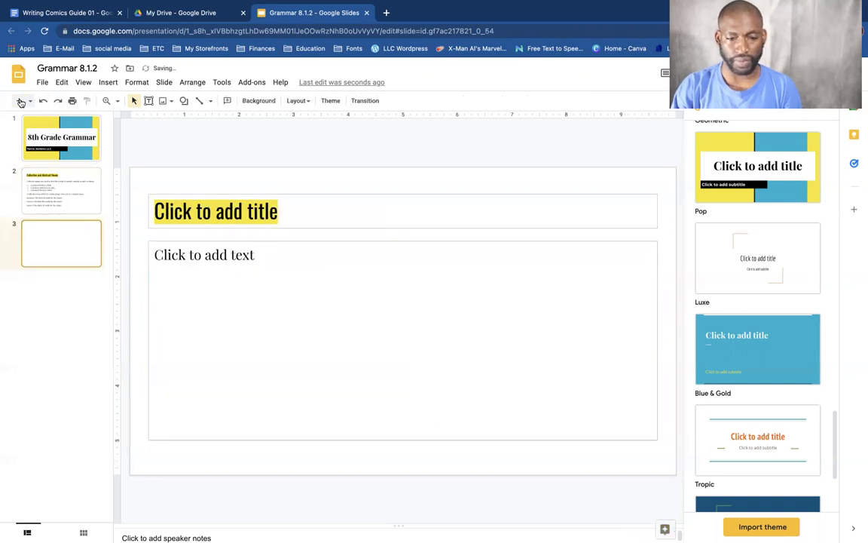
left_click(323, 216)
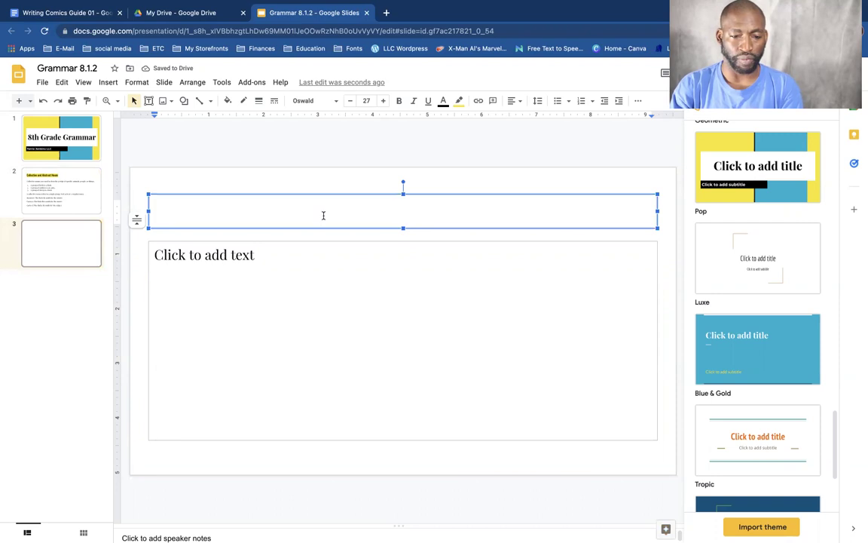
type("Abstract ")
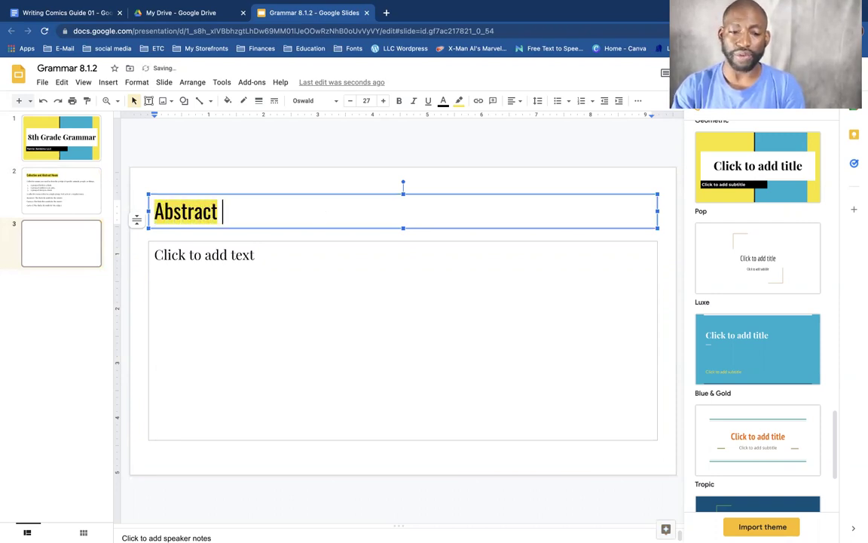
type("Nouns")
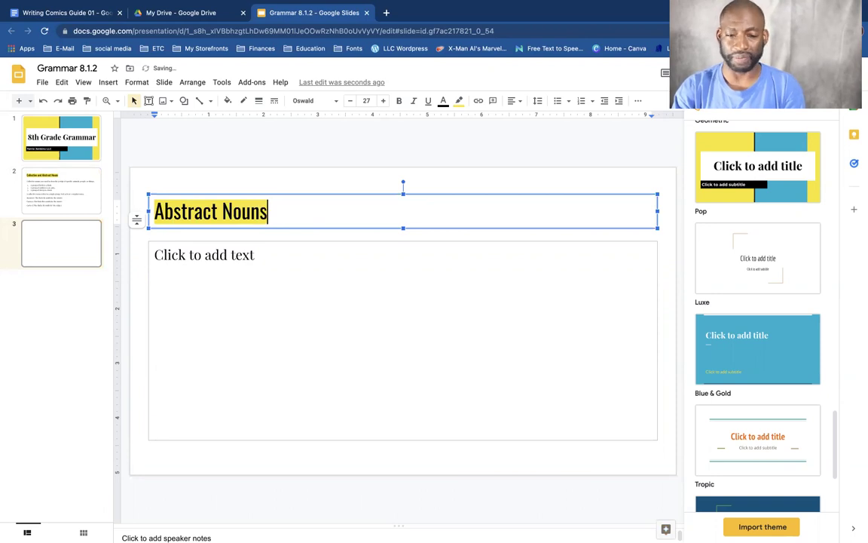
Enter the definition "Describe ideas rather than people, places, or things." in the body of the Abstract Nouns slide
left_click(288, 267)
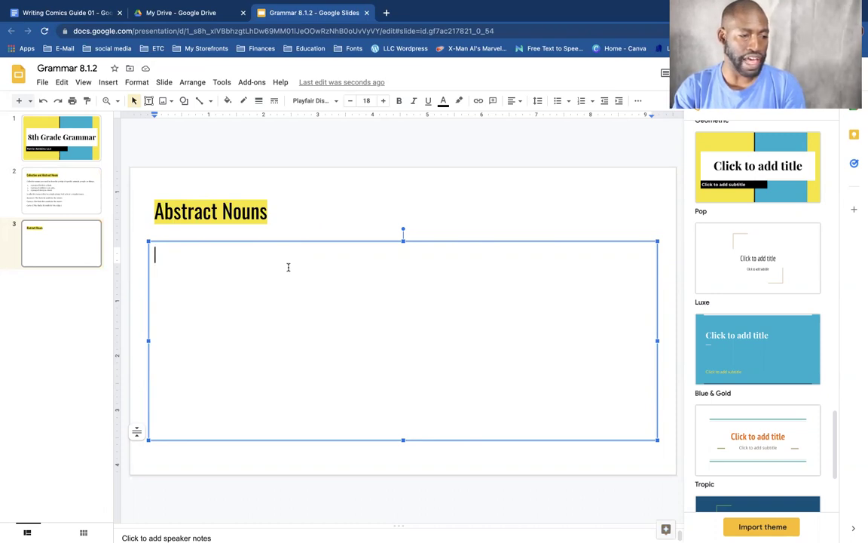
type("describe")
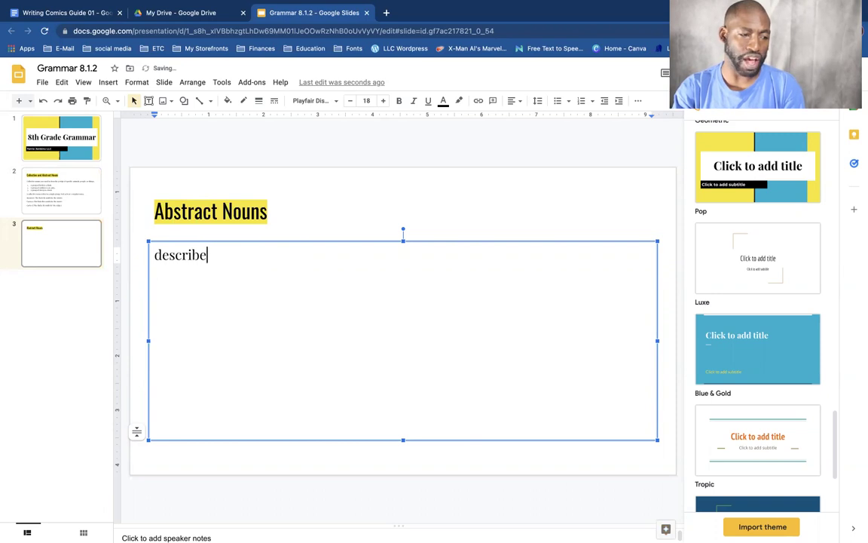
type(" ideas r")
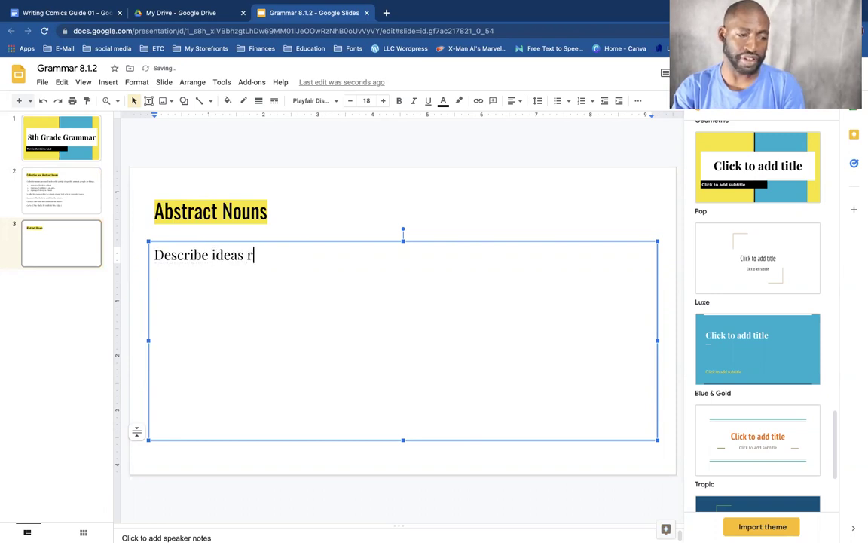
type("ather than peop")
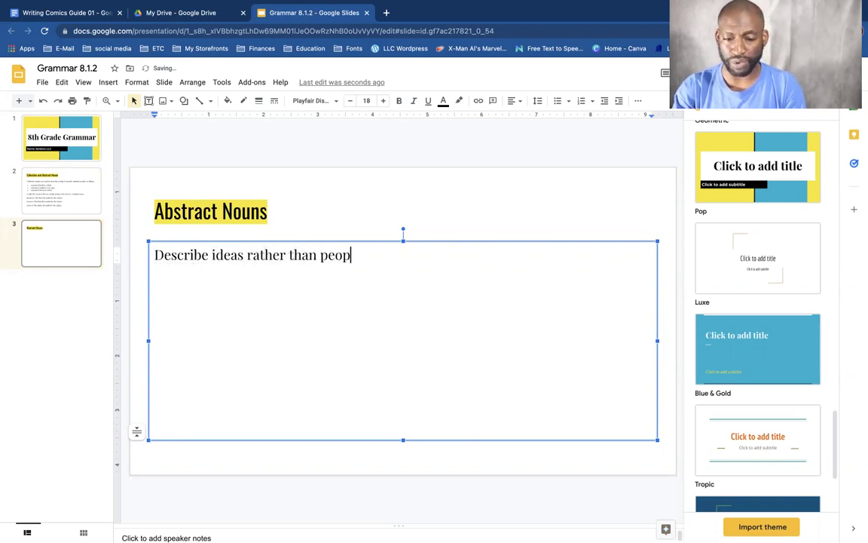
type("le, places")
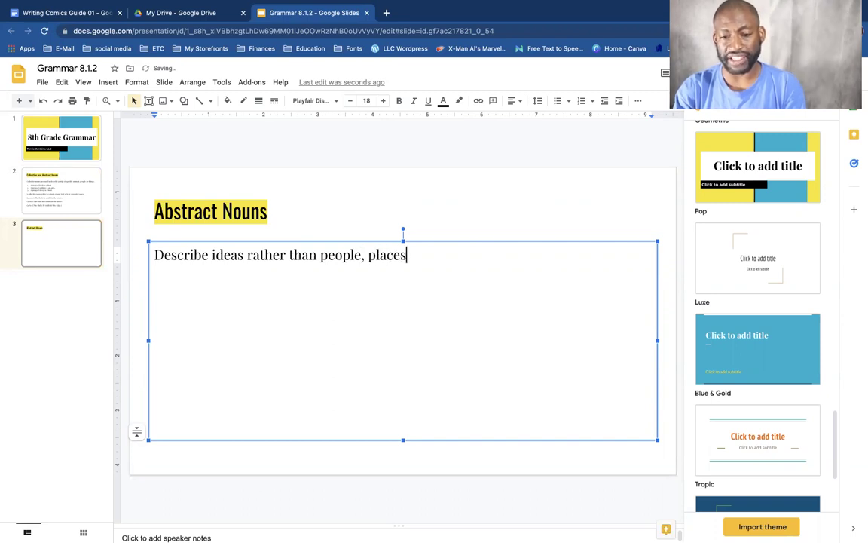
type(", or things.")
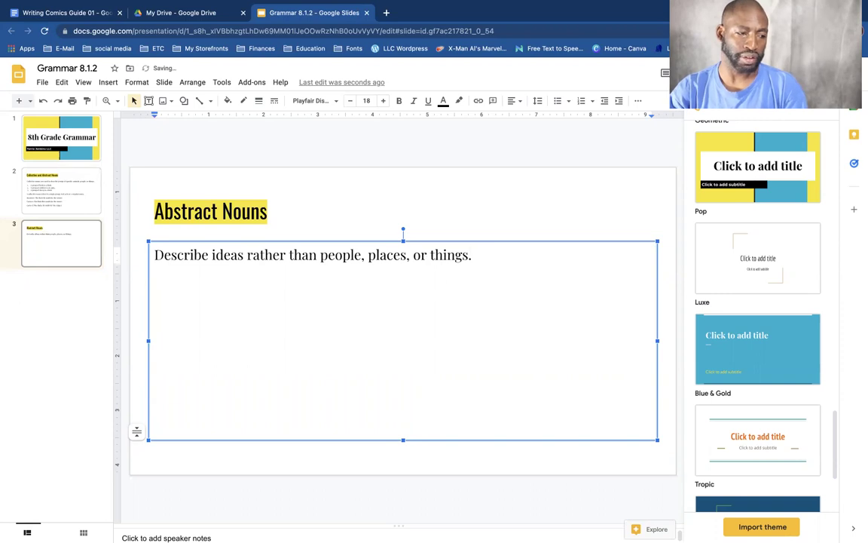
Start a numbered list below the definition with "Pleasure" and "Bitterness" as the first two items
key("Return")
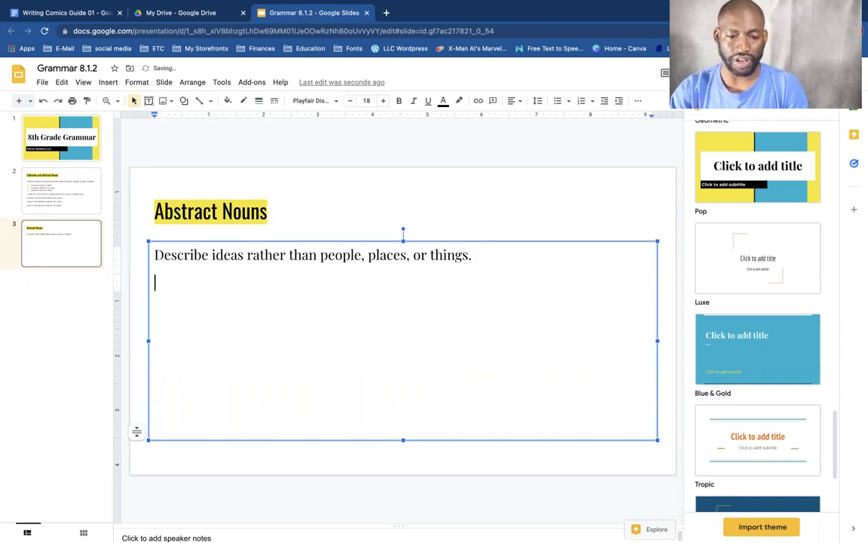
type("1. ")
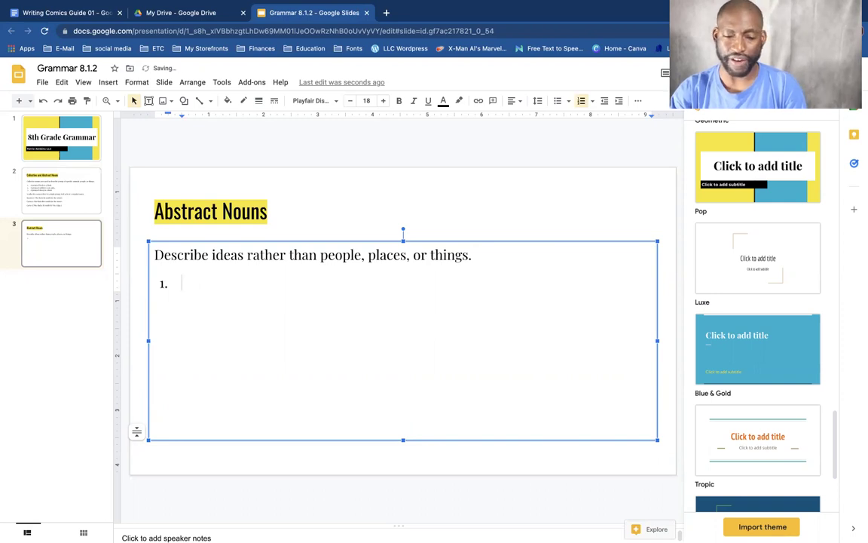
type("Pleasure")
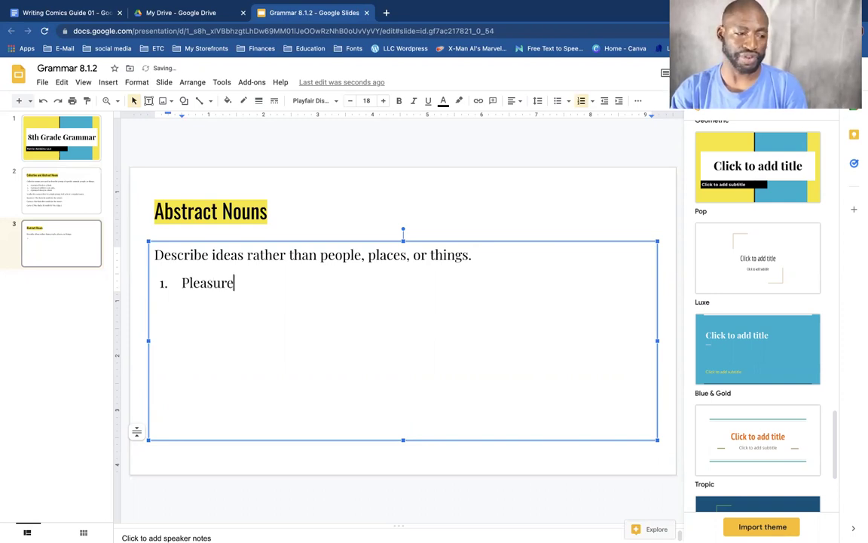
key("BackSpace")
key("BackSpace")
key("BackSpace")
key("BackSpace")
key("BackSpace")
key("BackSpace")
key("BackSpace")
key("BackSpace")
type("pl")
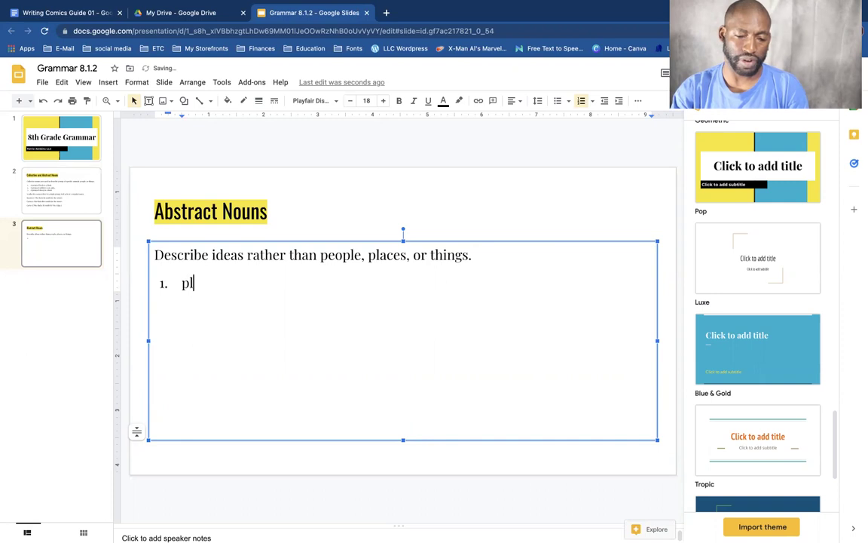
type("easure")
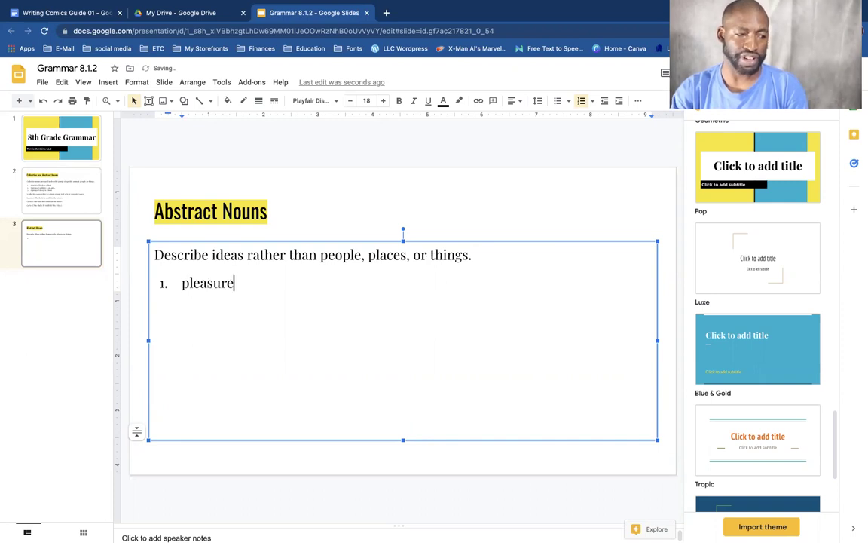
key("Return")
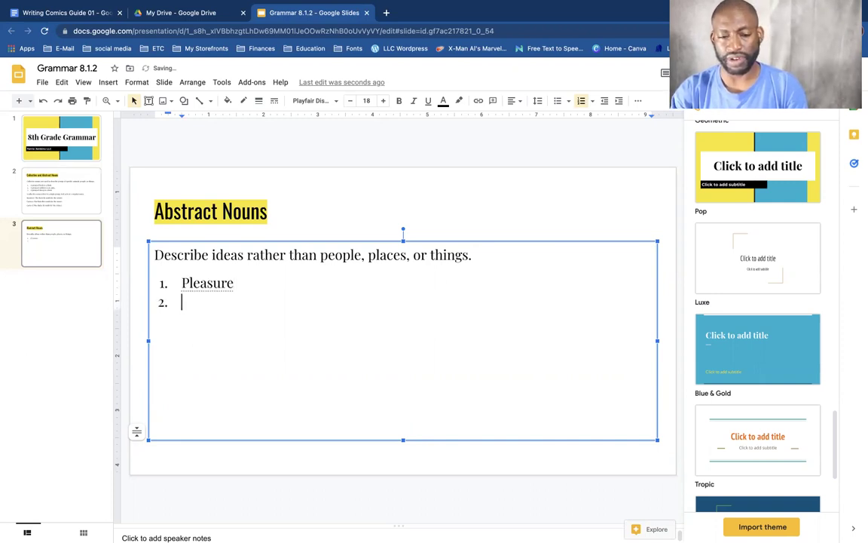
type("bitterness")
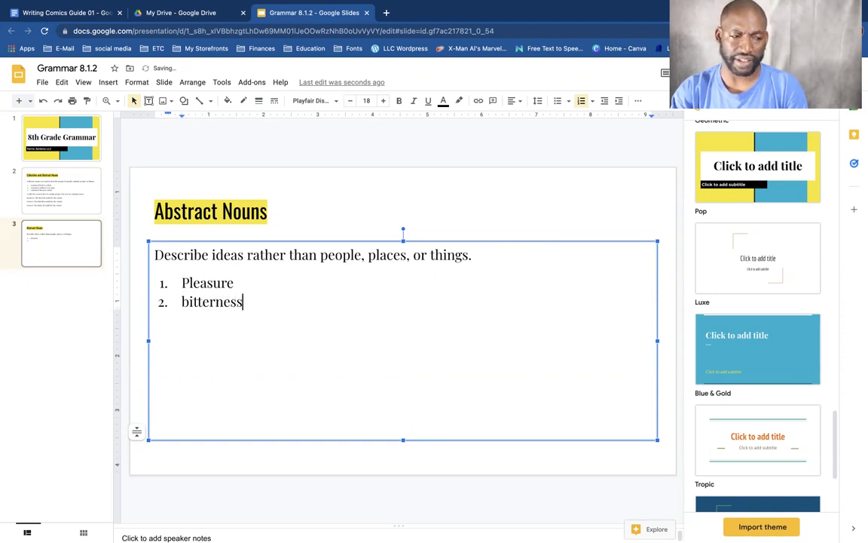
key("Return")
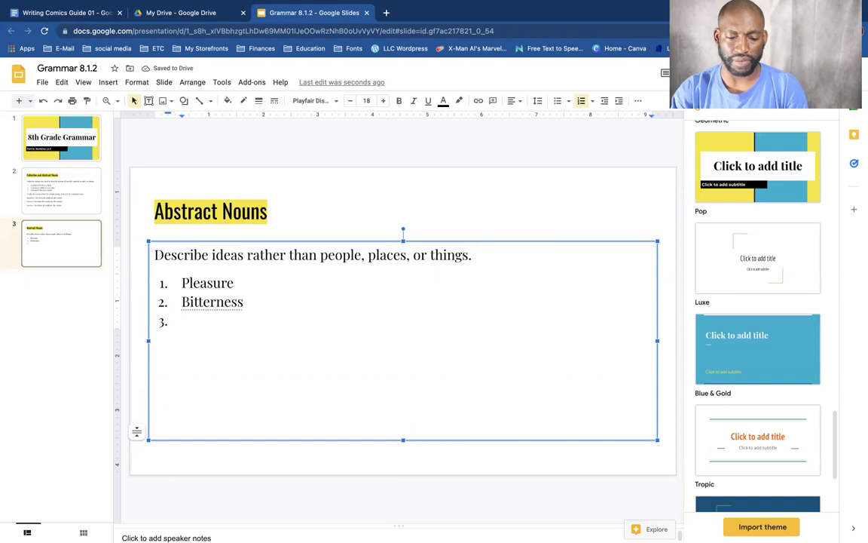
type("inability")
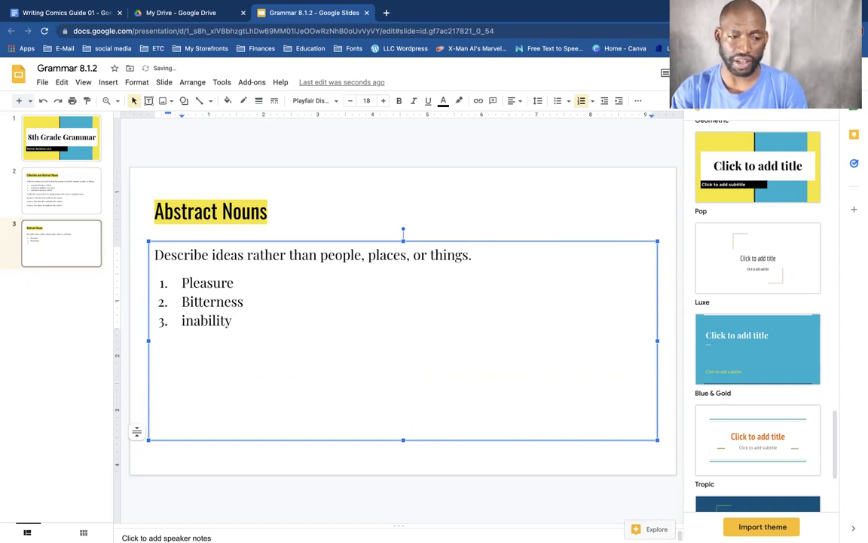
key("BackSpace")
key("BackSpace")
key("BackSpace")
key("BackSpace")
key("BackSpace")
key("BackSpace")
key("BackSpace")
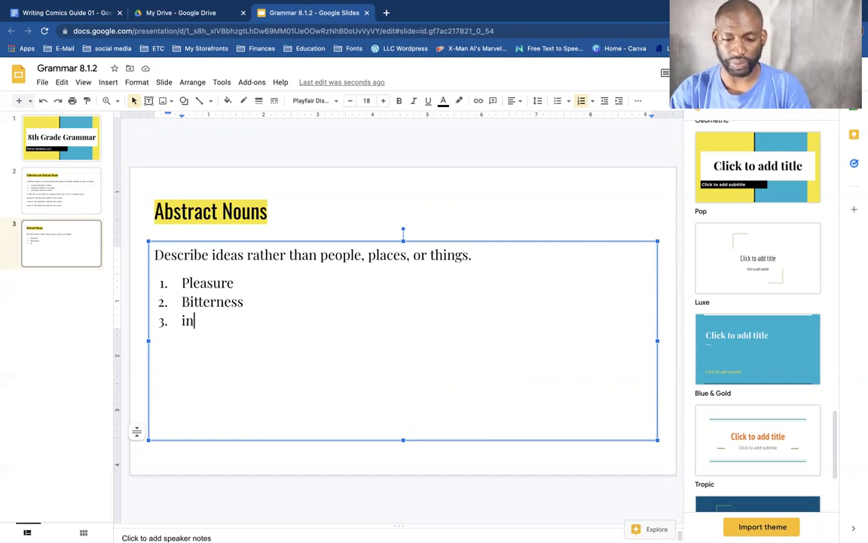
key("BackSpace")
key("BackSpace")
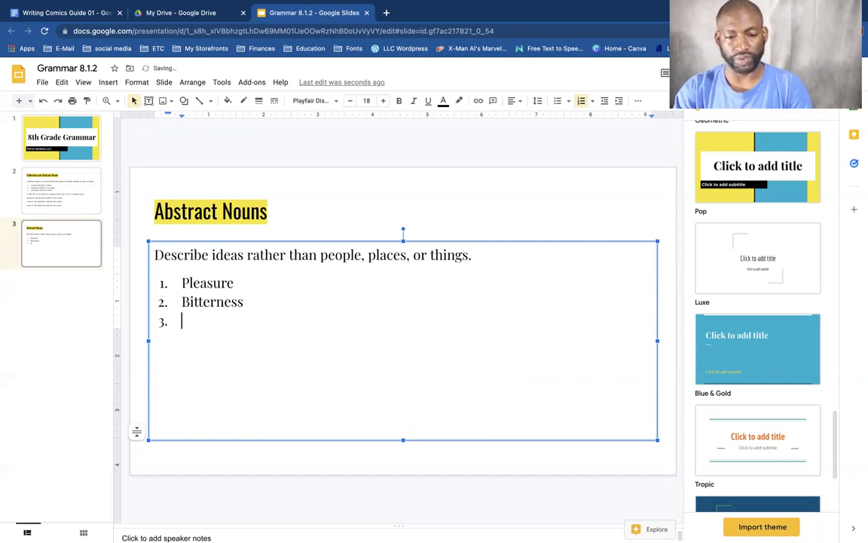
Add "Happiness" and "ineptness" as the third and fourth items of the numbered list
type("happiness")
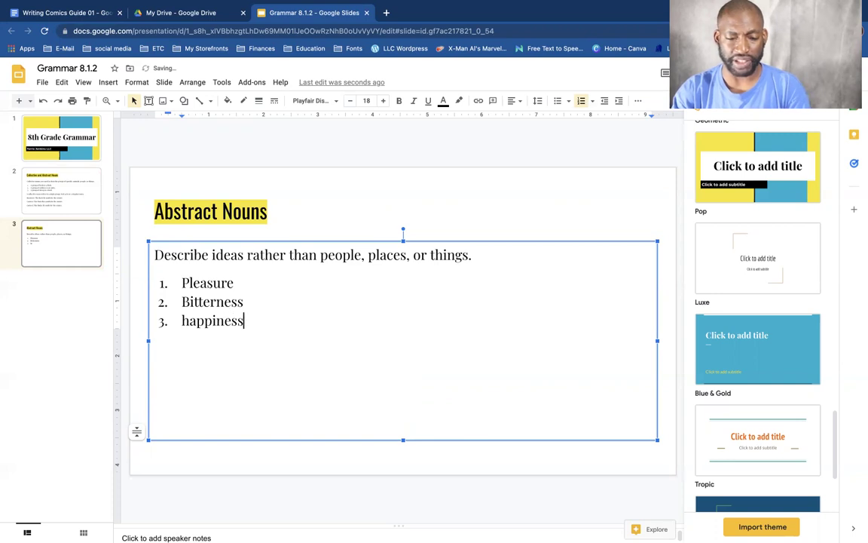
key("Return")
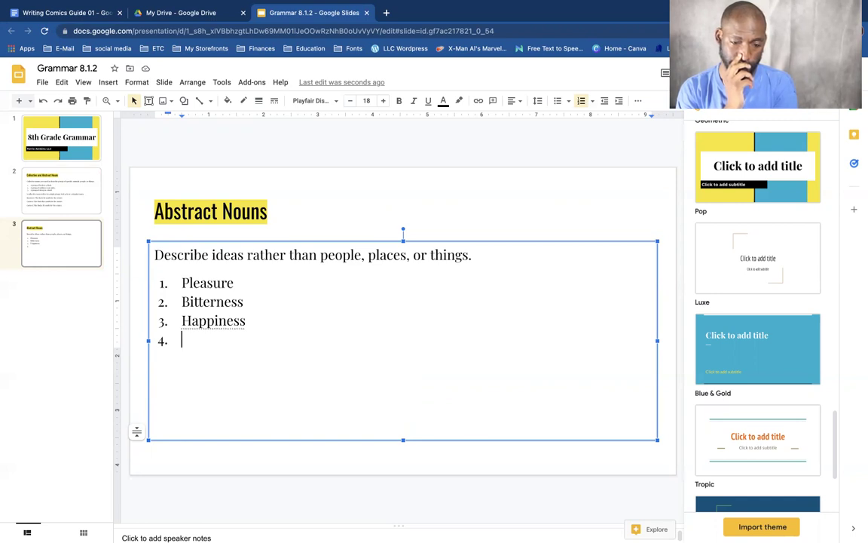
type("ine")
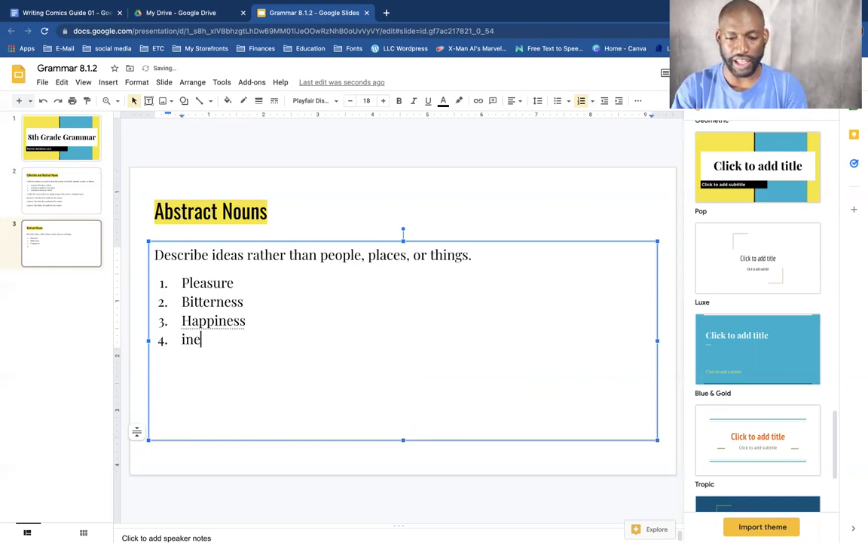
type("ptness")
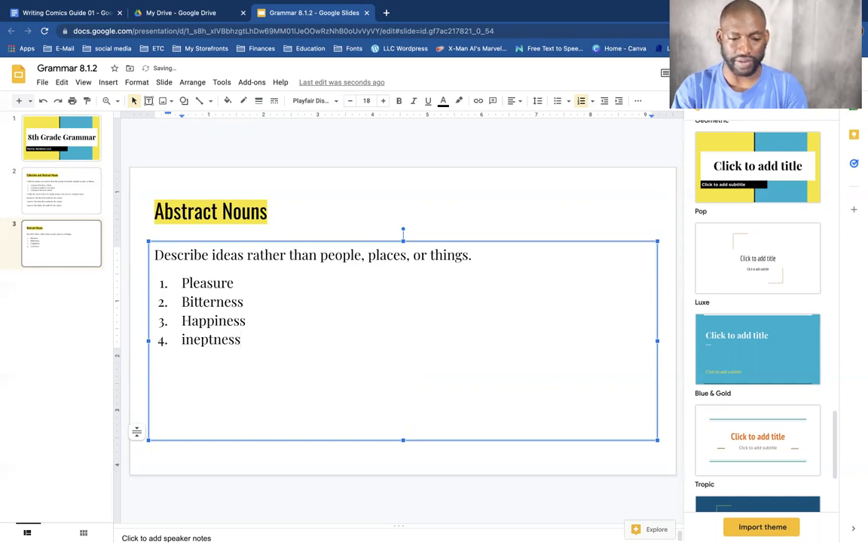
End the numbered list on the Abstract Nouns slide and add a new slide titled "Classwork"
key("Return")
key("Return")
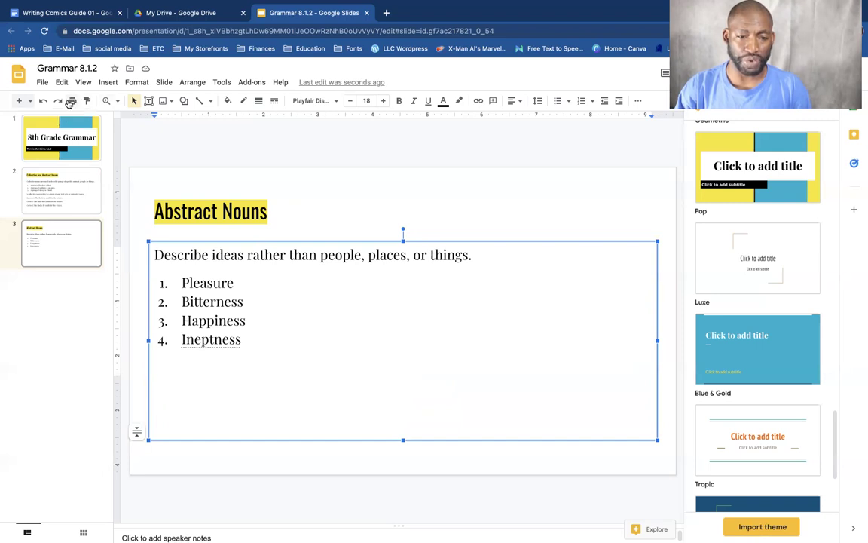
left_click(19, 100)
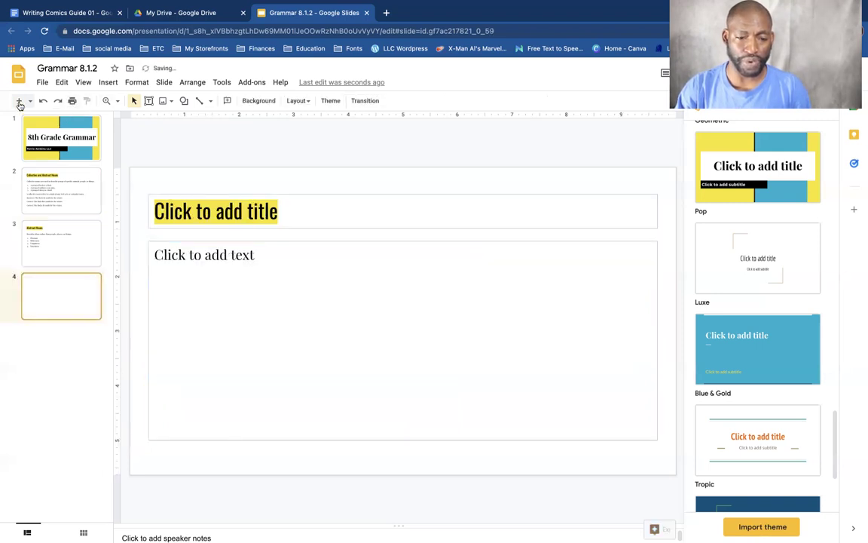
left_click(283, 210)
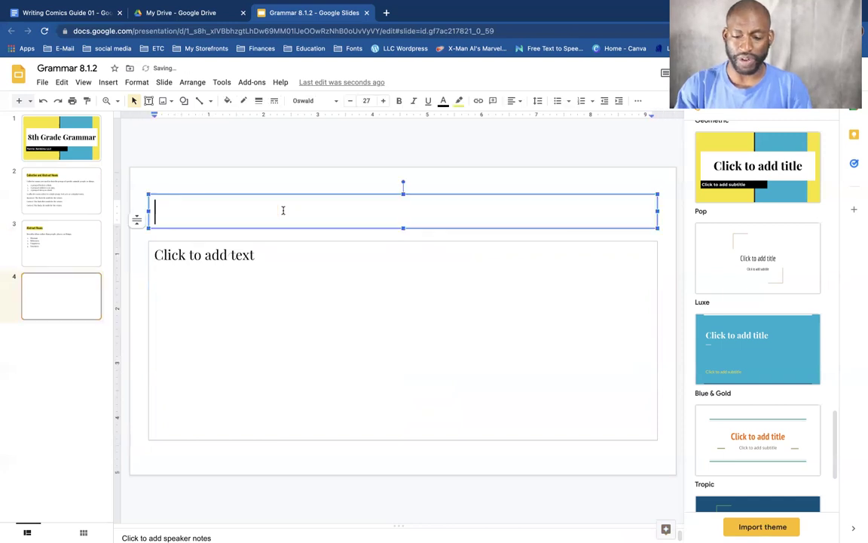
type("Classwork")
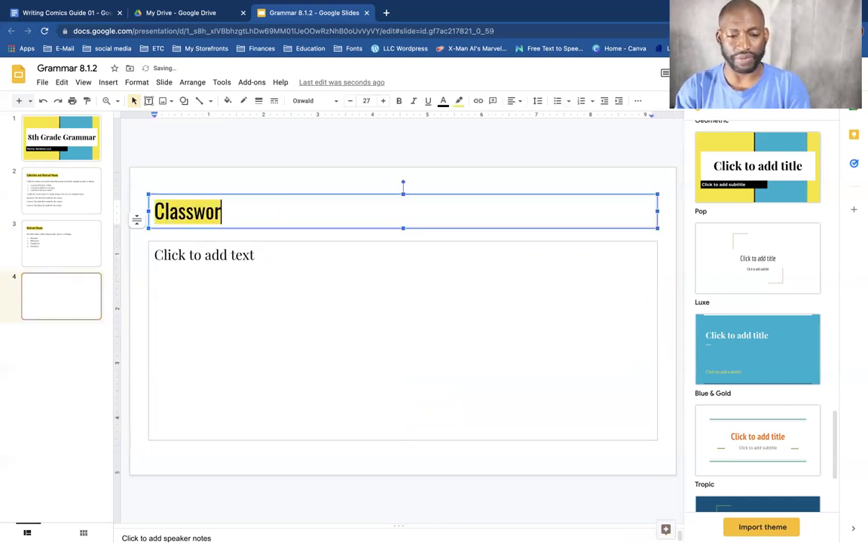
Enter the sentence "Next week, the Army (decide, decides) whether to approve the new training module." in the body of the Classwork slide
left_click(292, 255)
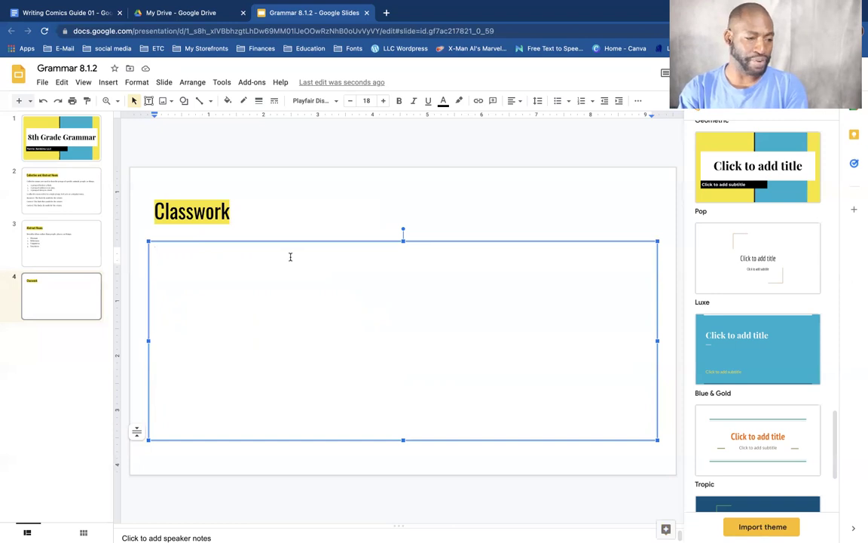
type("Next ")
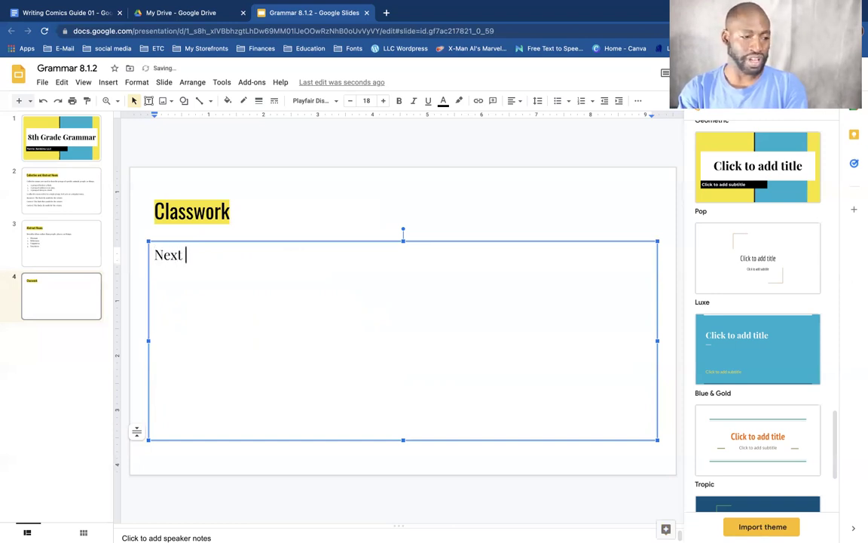
type("week")
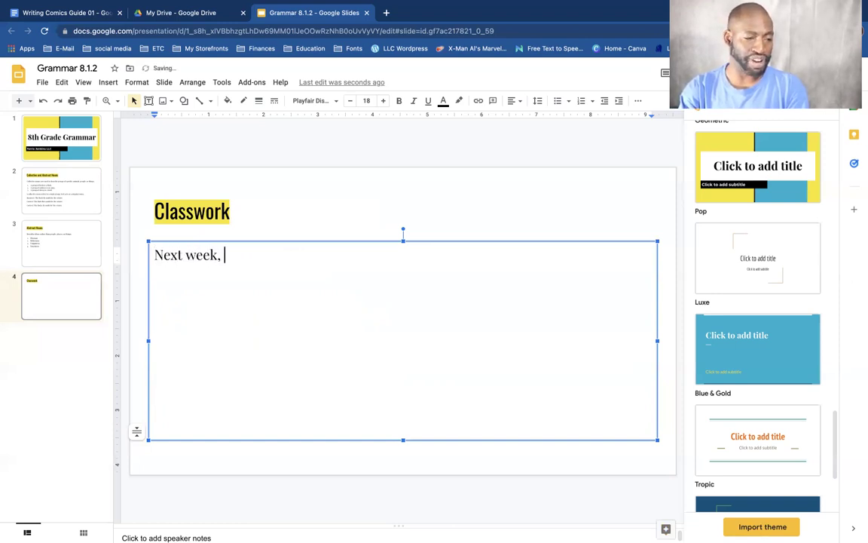
type(", the")
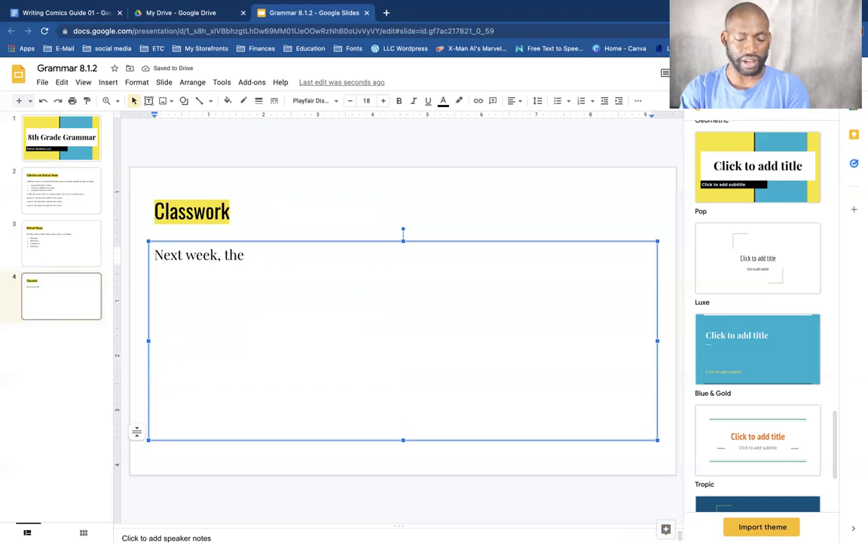
type("Army")
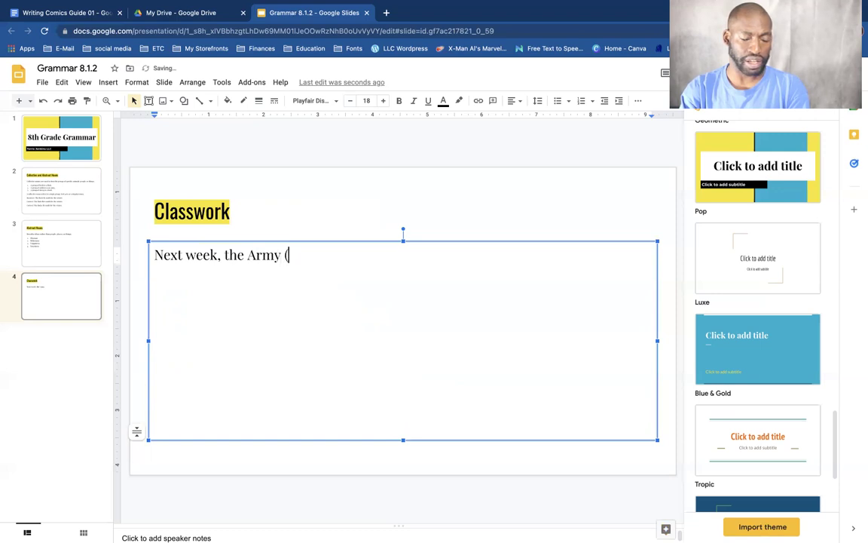
type(" (deci")
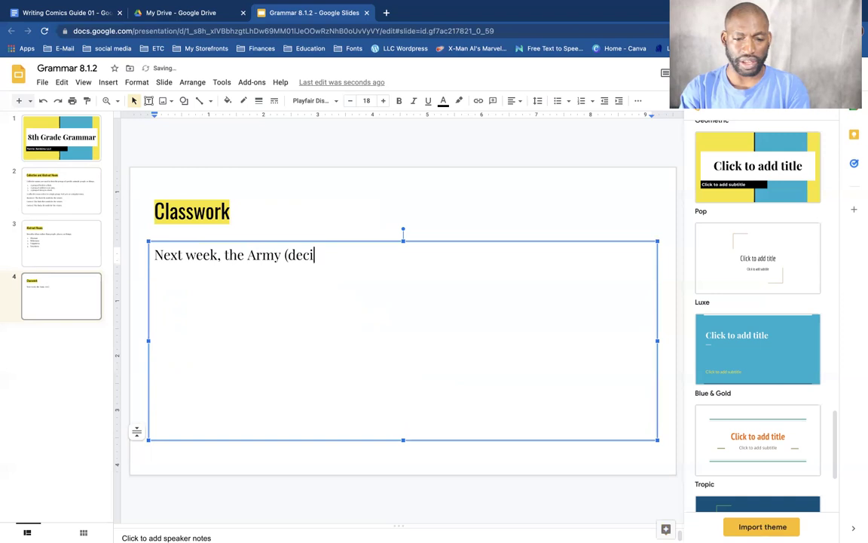
type("de, ")
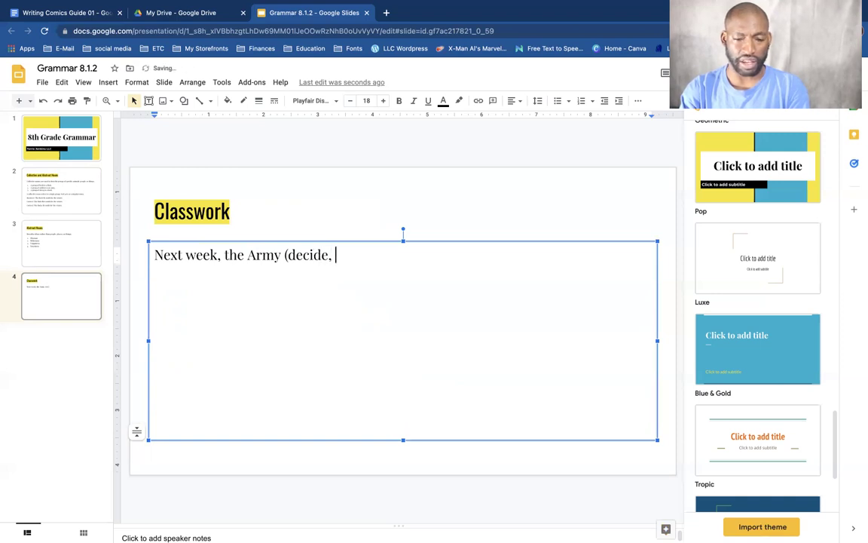
type("decides")
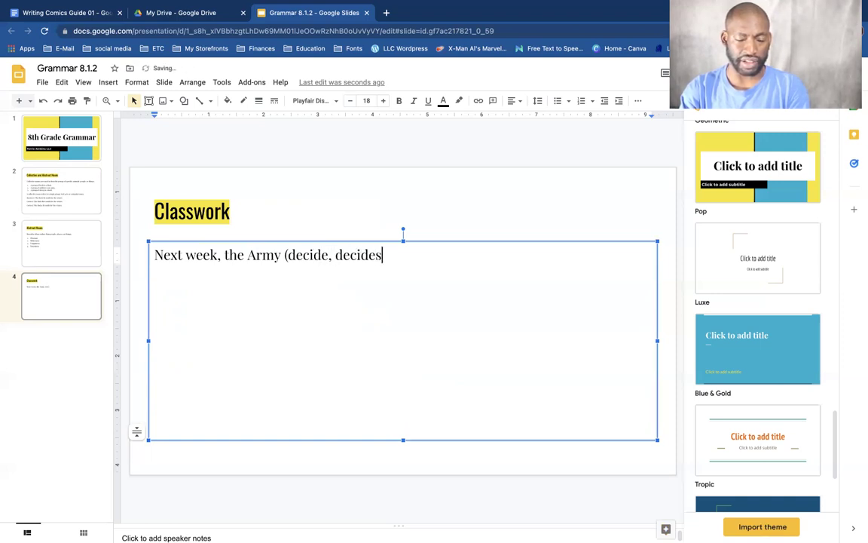
type(") wh")
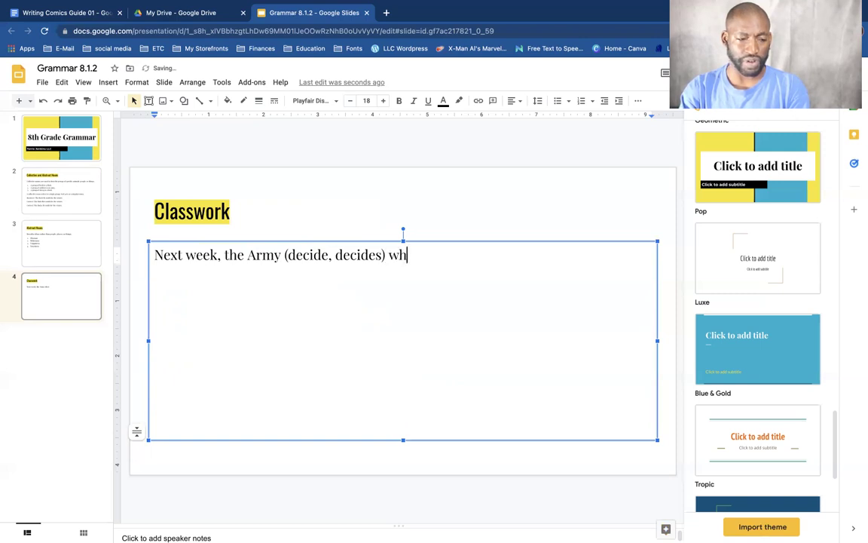
type("ether to app")
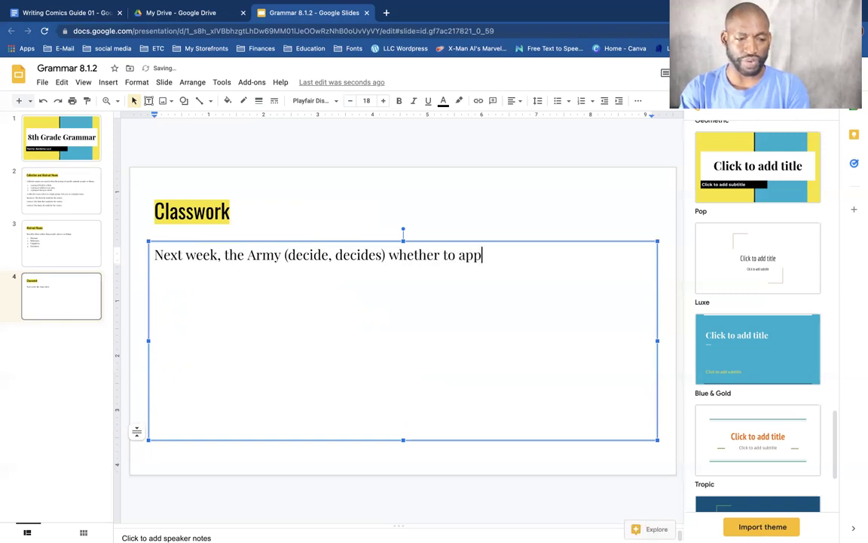
type("rove the new ")
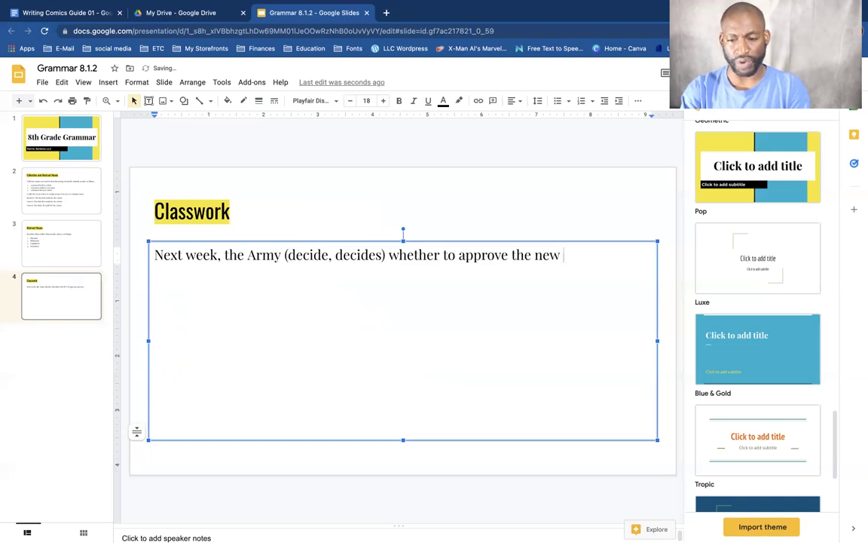
type("training")
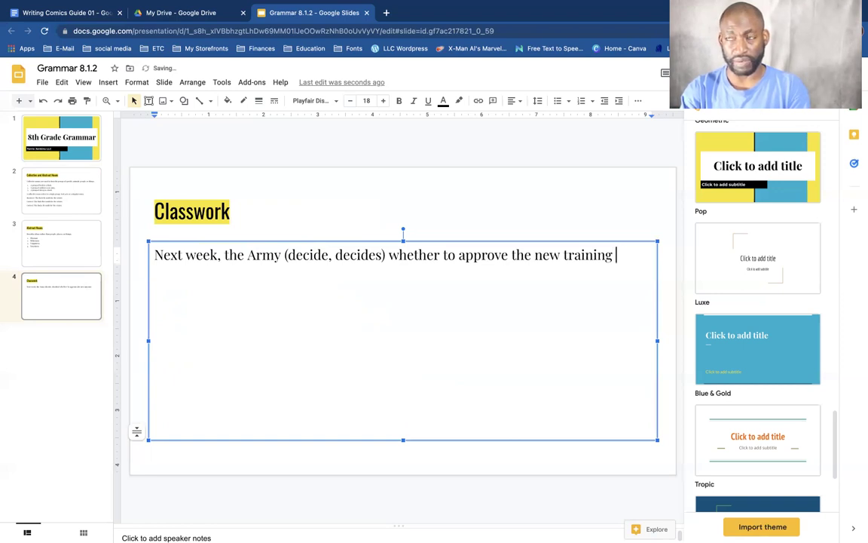
type(" module.")
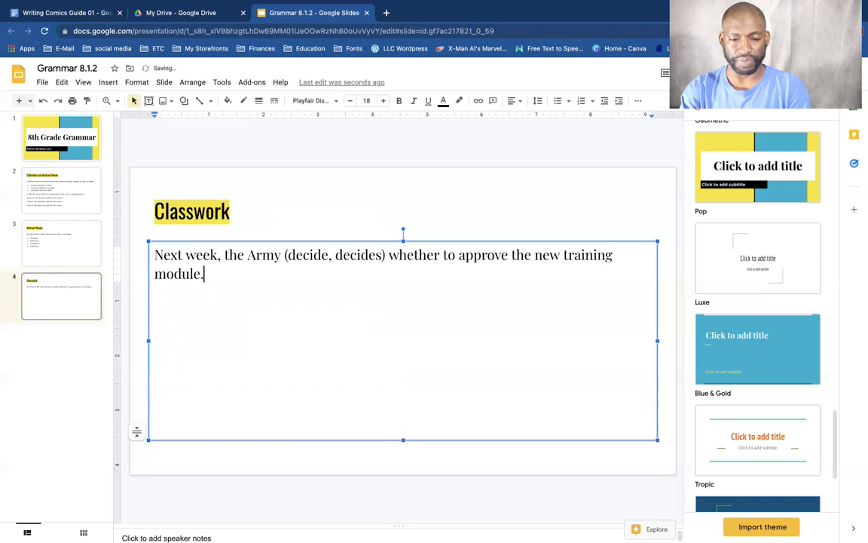
key("Return")
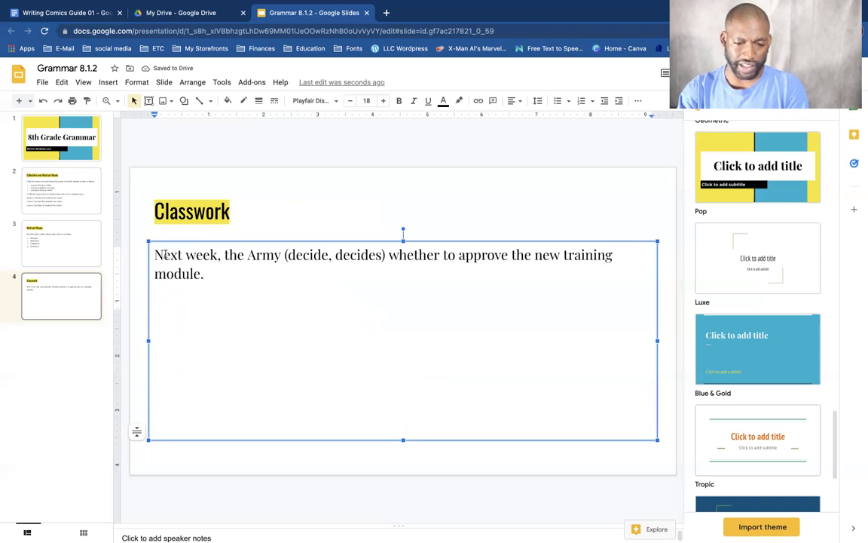
Turn the Army sentence into item 1 of a numbered list and start a second item below it
key("Up")
key("Up")
key("Home")
key("super+shift+7")
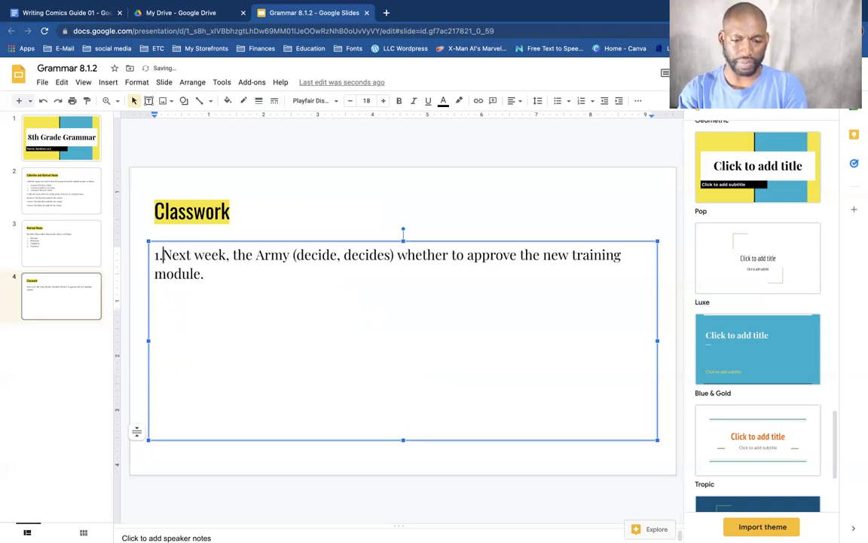
left_click(250, 273)
key("Return")
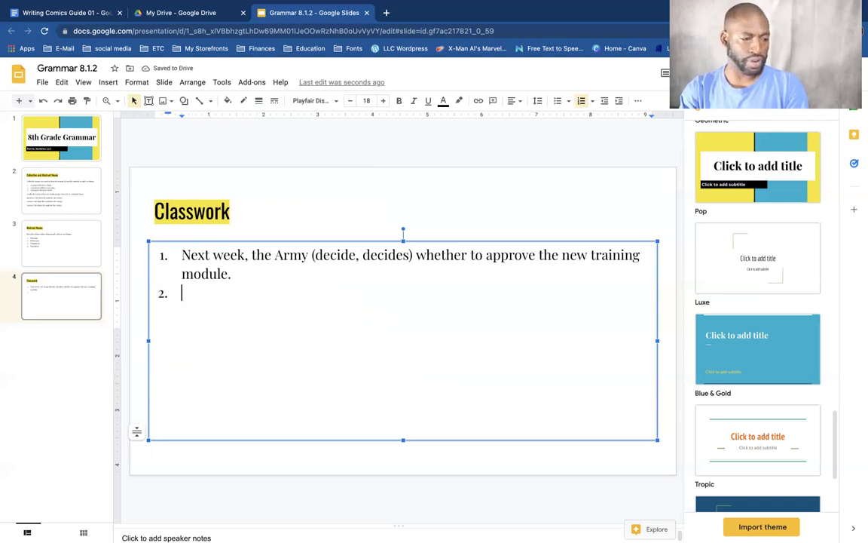
Begin the second numbered item with "A flock of birds (chase, chases)"
type("A ")
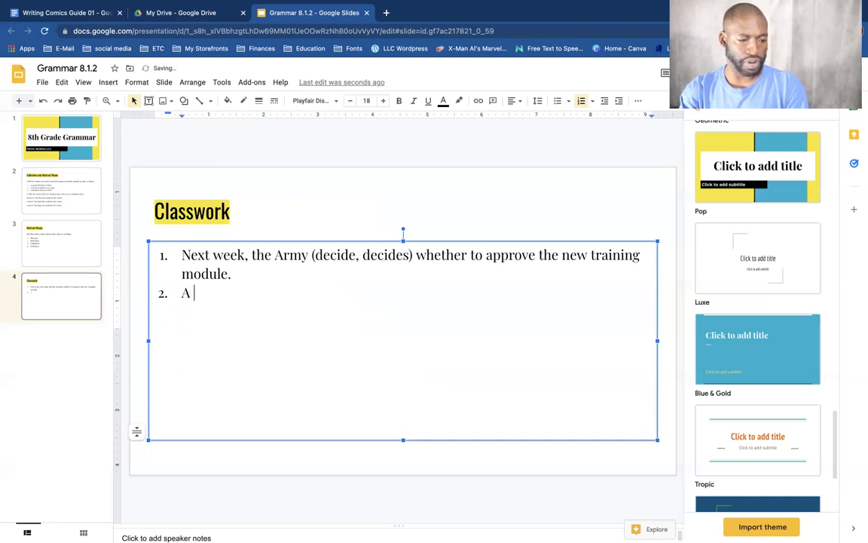
type("floc")
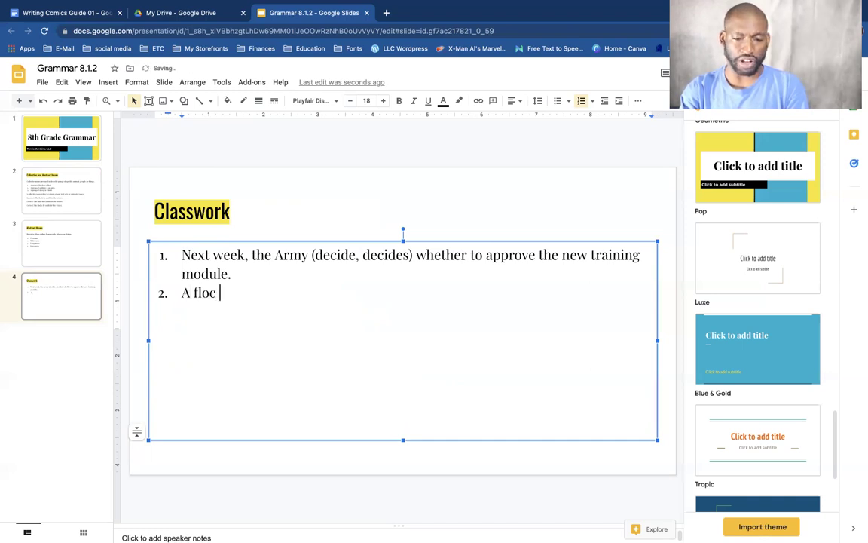
key("BackSpace")
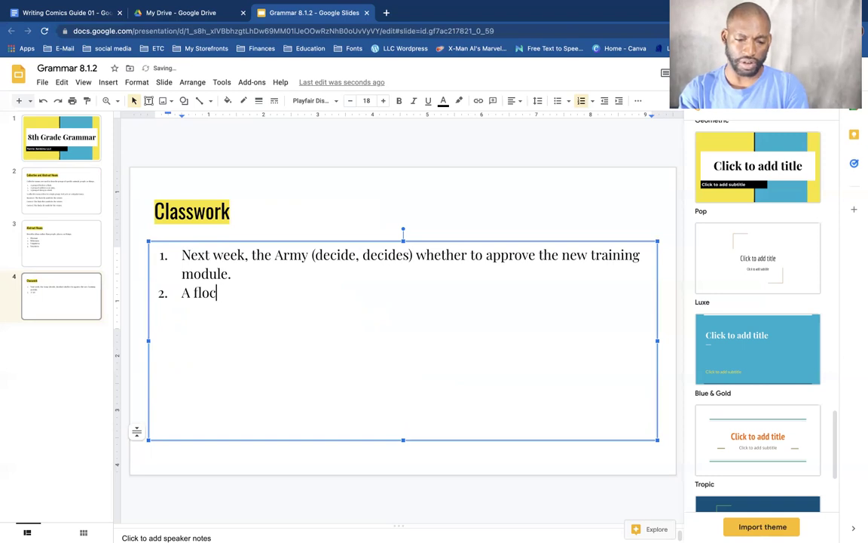
type("k of")
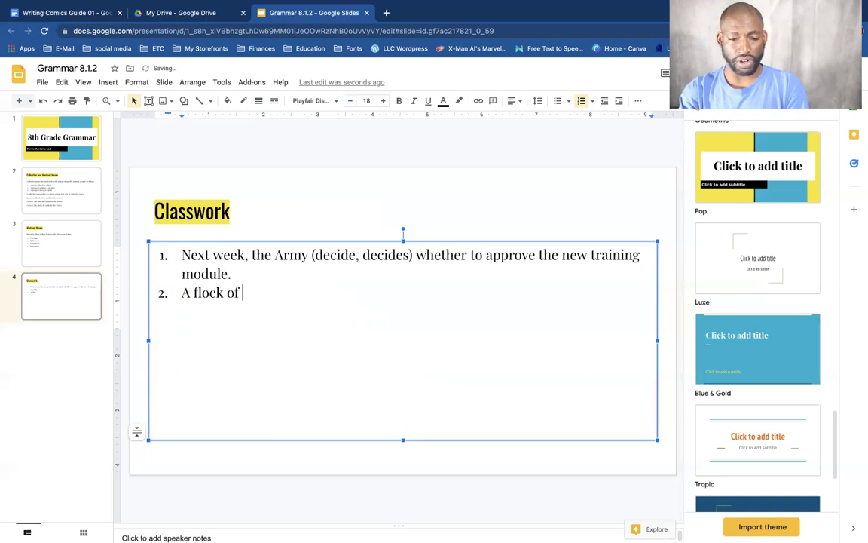
type(" birds")
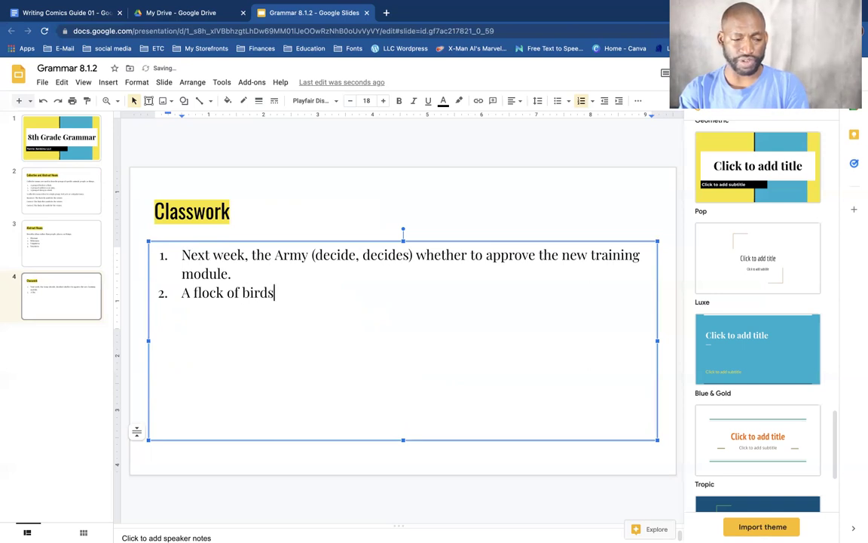
type(" (")
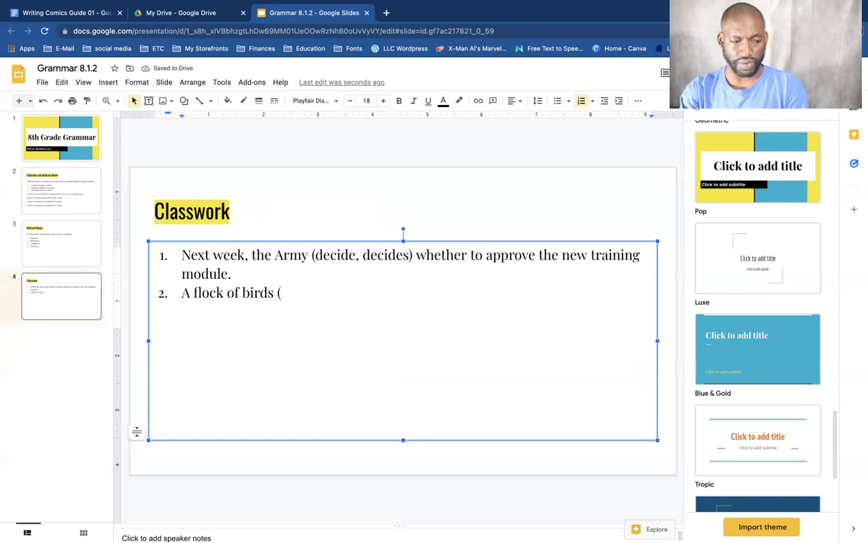
type("chase, chases")
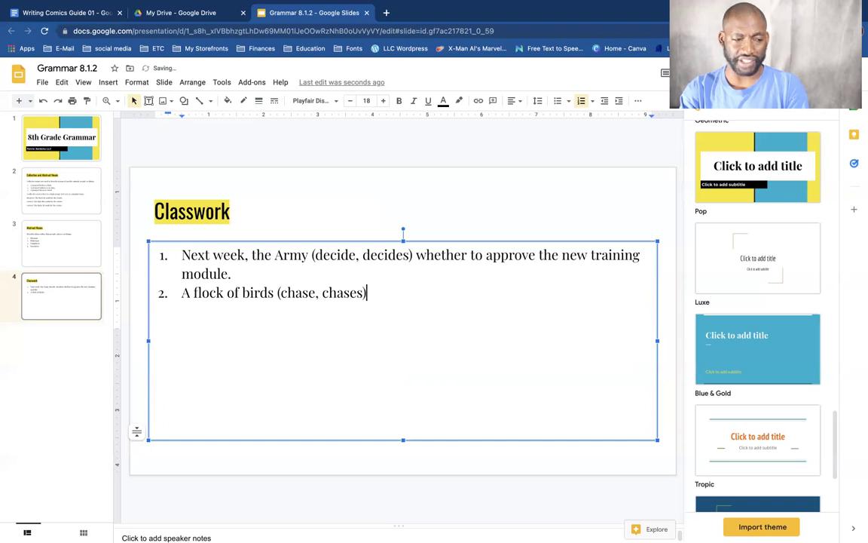
type(") a fol")
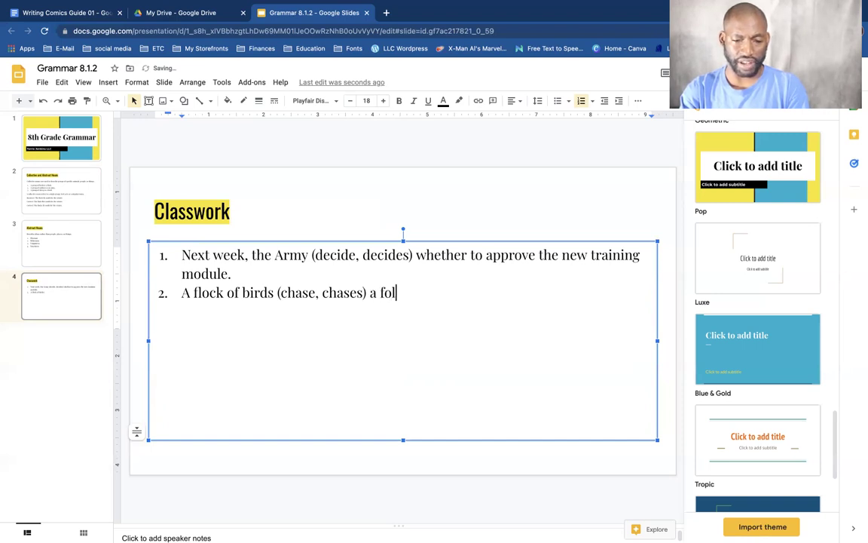
key("BackSpace")
type("olish")
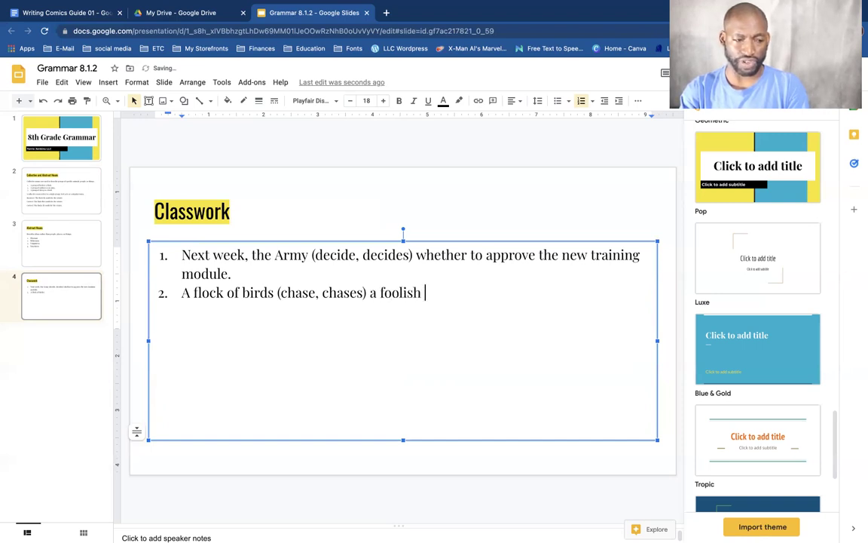
type(" young")
key("BackSpace")
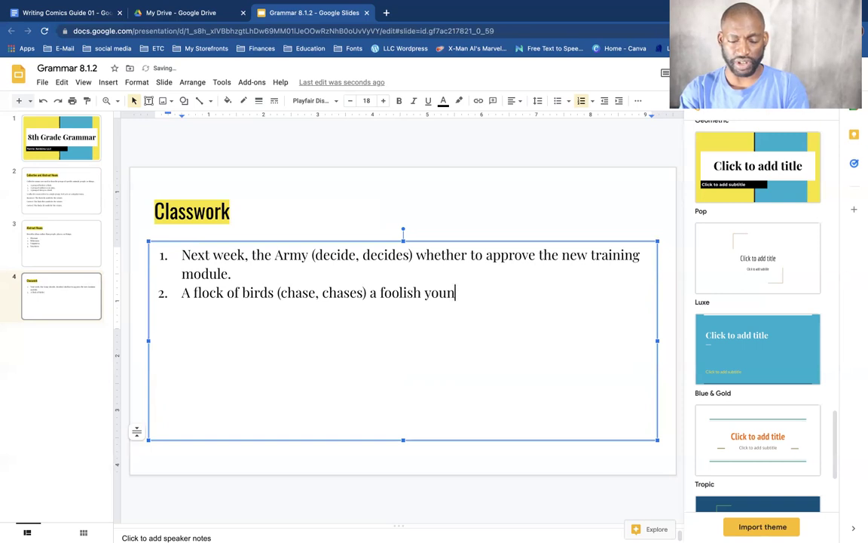
key("BackSpace")
key("BackSpace")
key("BackSpace")
key("BackSpace")
key("BackSpace")
key("BackSpace")
key("BackSpace")
key("BackSpace")
key("BackSpace")
key("BackSpace")
key("BackSpace")
key("BackSpace")
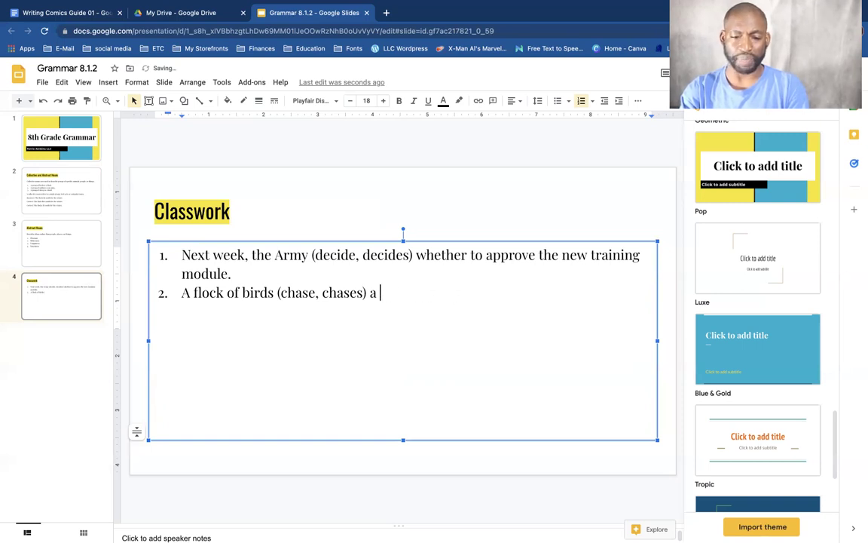
key("BackSpace")
key("BackSpace")
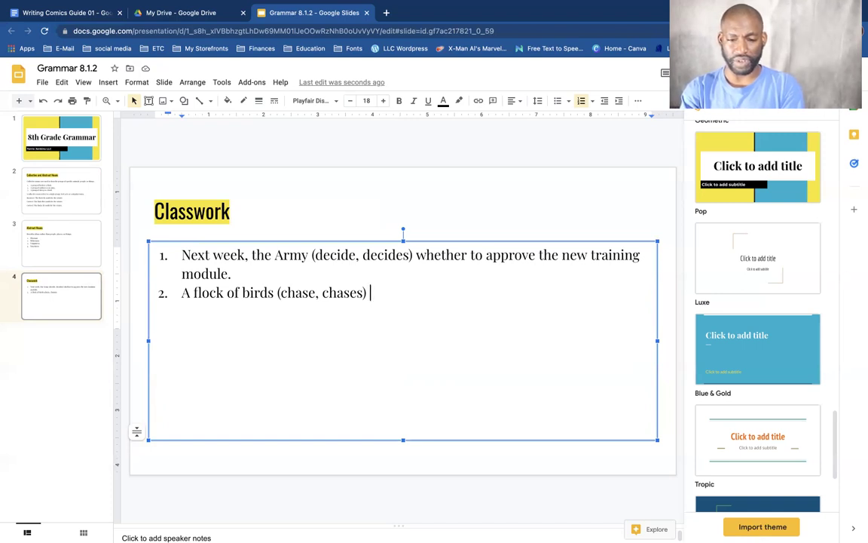
Complete the second numbered sentence about the flock of birds with "a chipmunk that invaded their area."
type("a ")
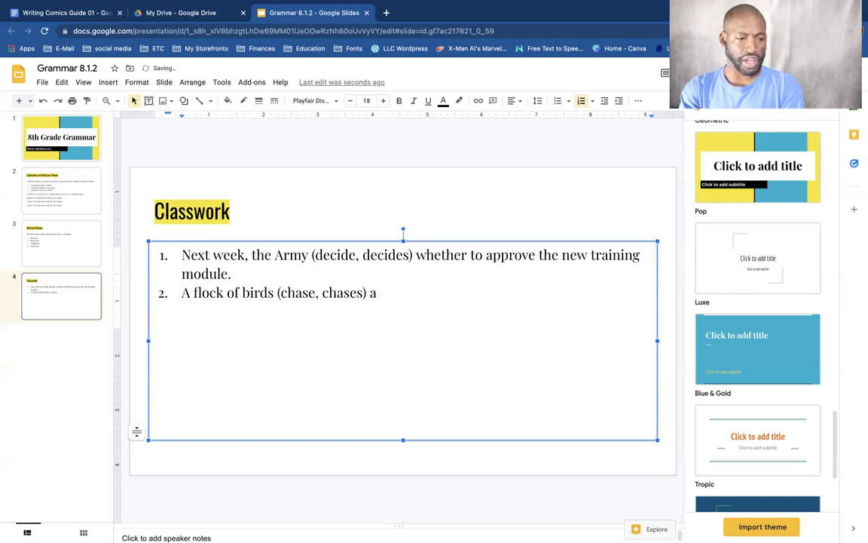
type("chip")
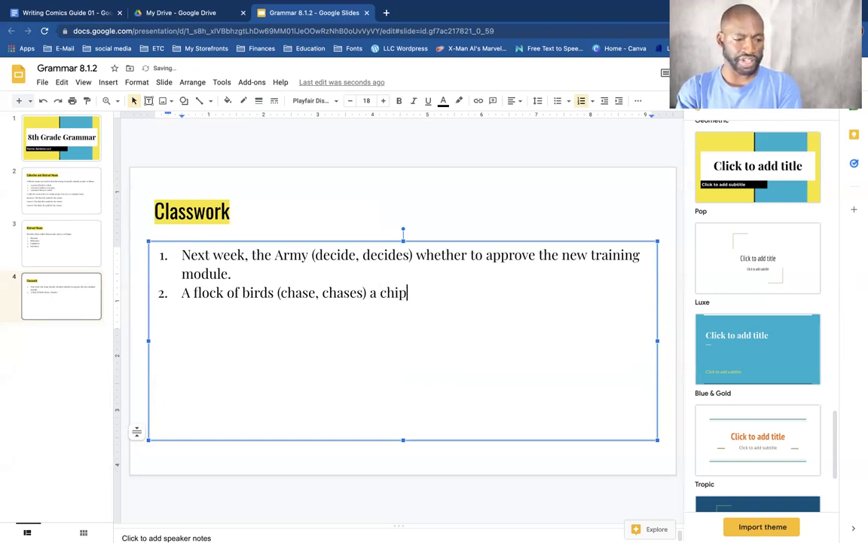
type("munk")
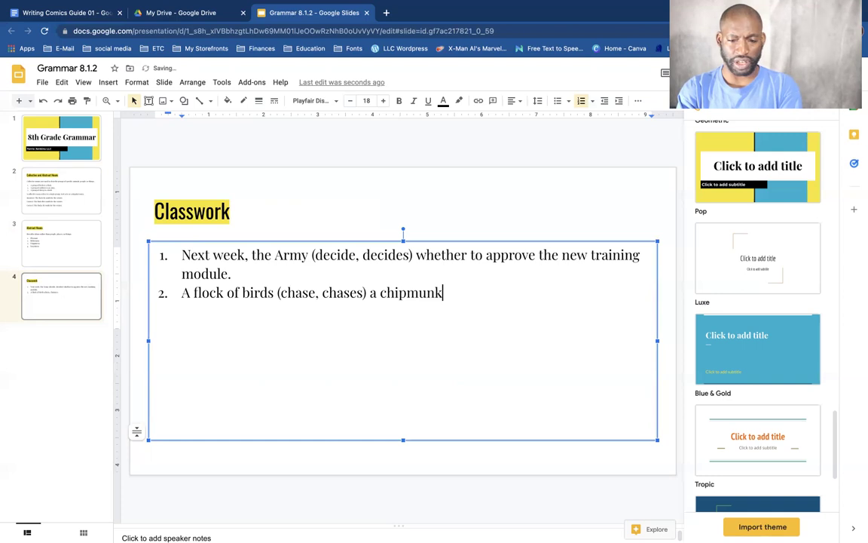
type(" that")
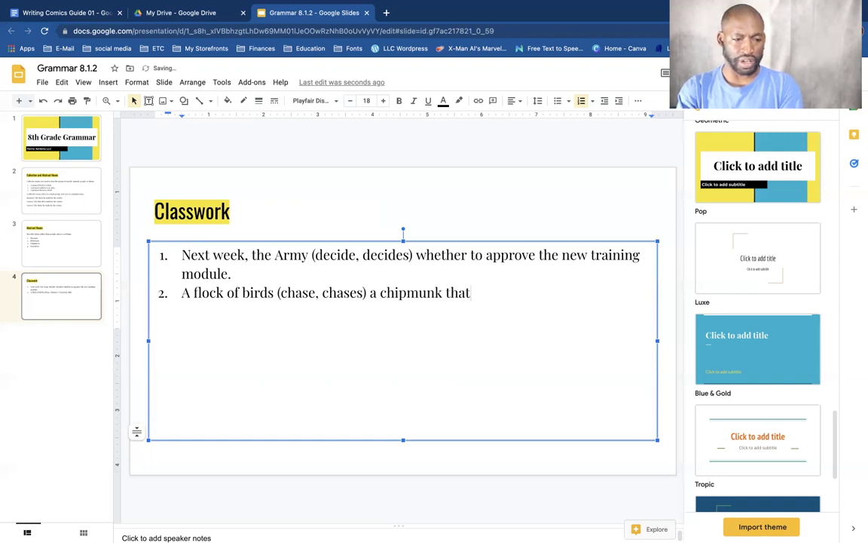
type(" inv")
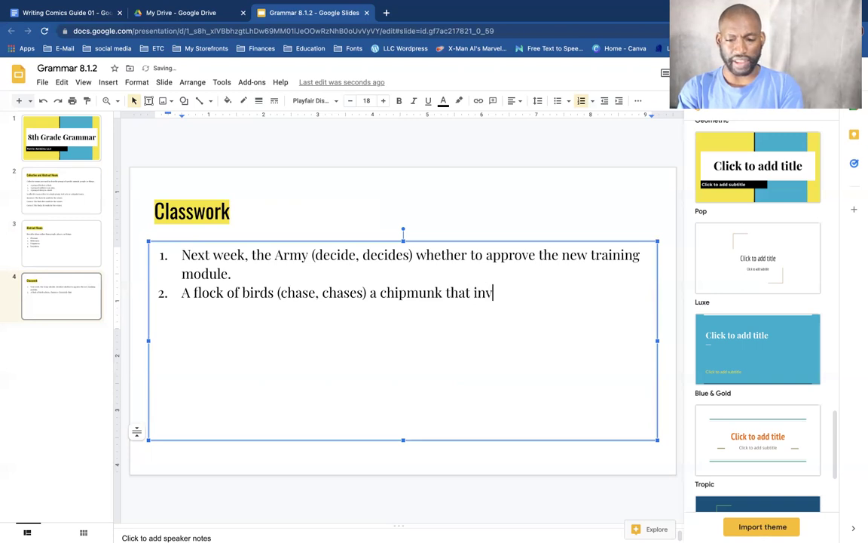
type("aded t")
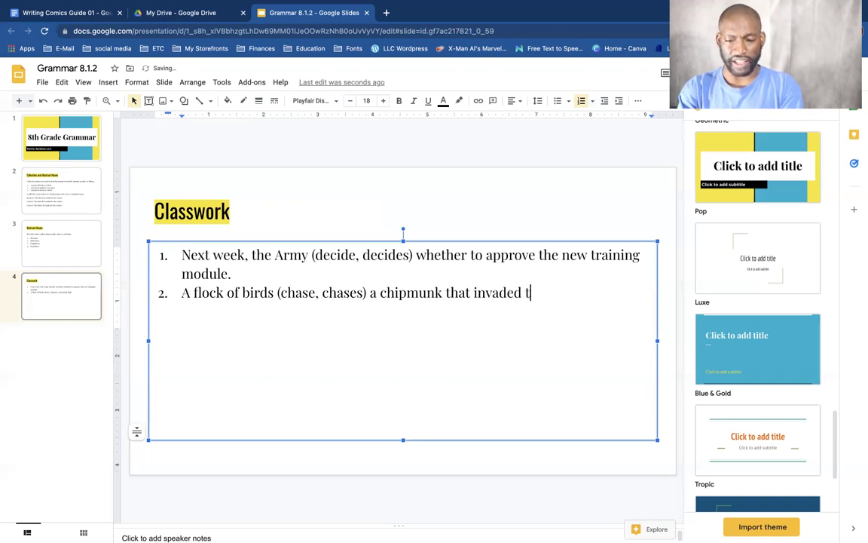
type("heir area.")
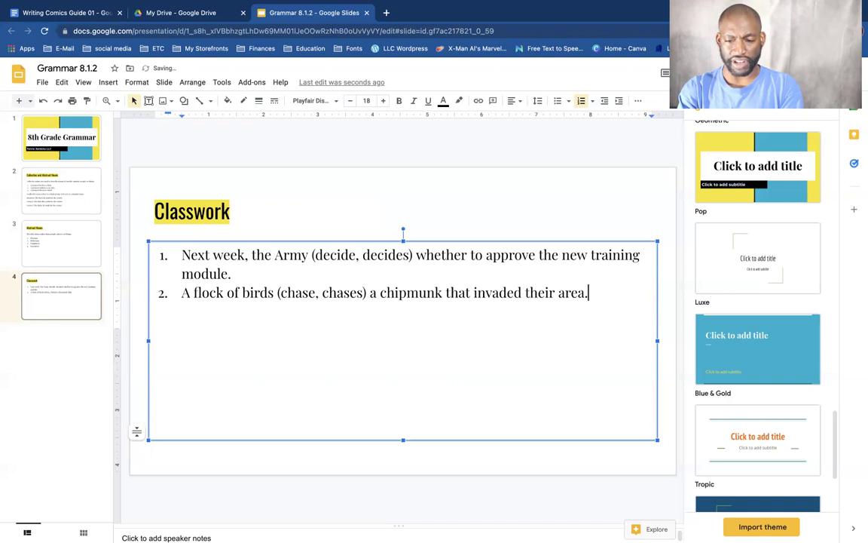
Add a third numbered item beginning "This pair of boots (hurts, hurt) my feet"
key("Return")
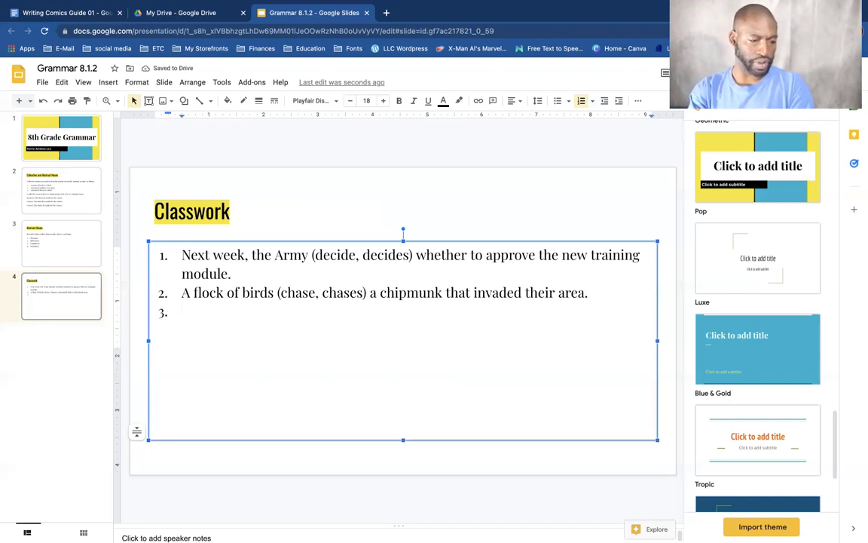
type("The")
key("BackSpace")
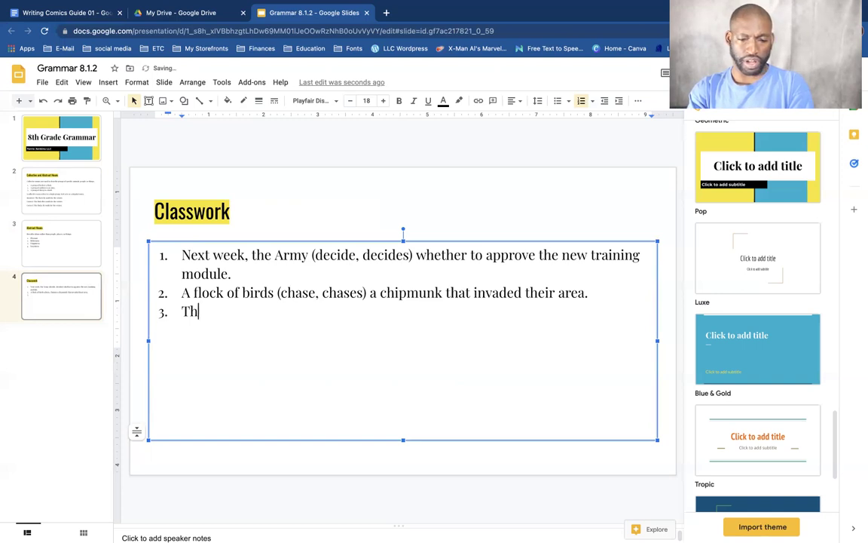
type("is pai")
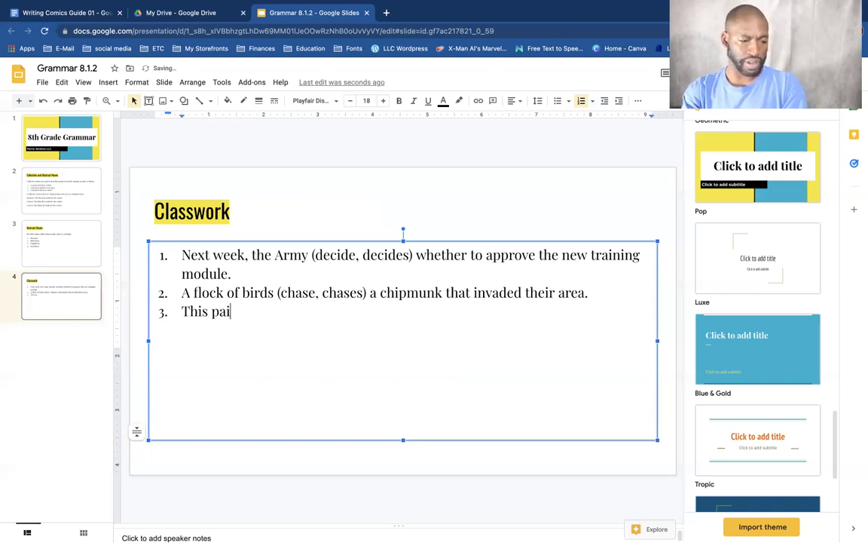
type("r")
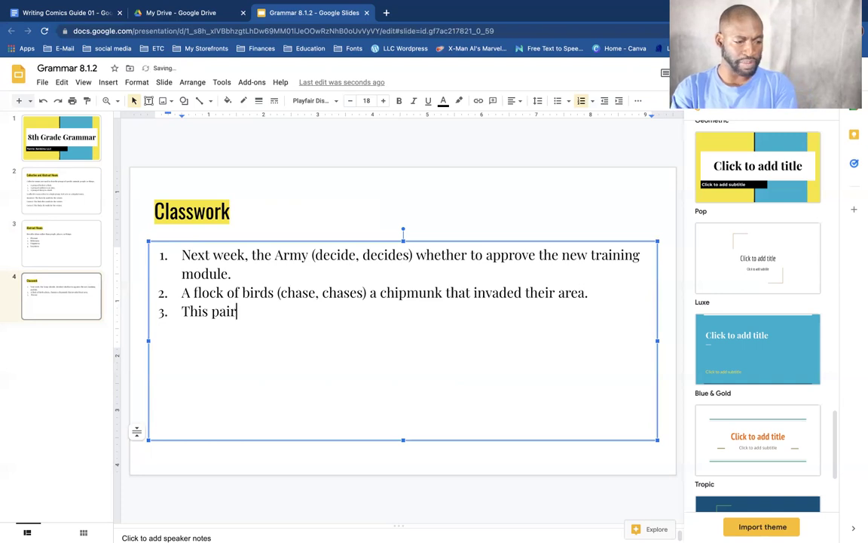
type(" of")
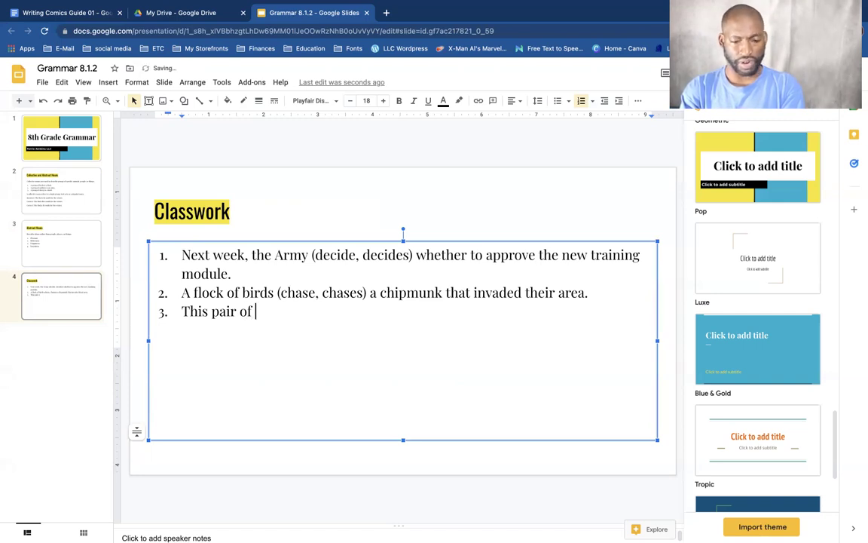
type("boots")
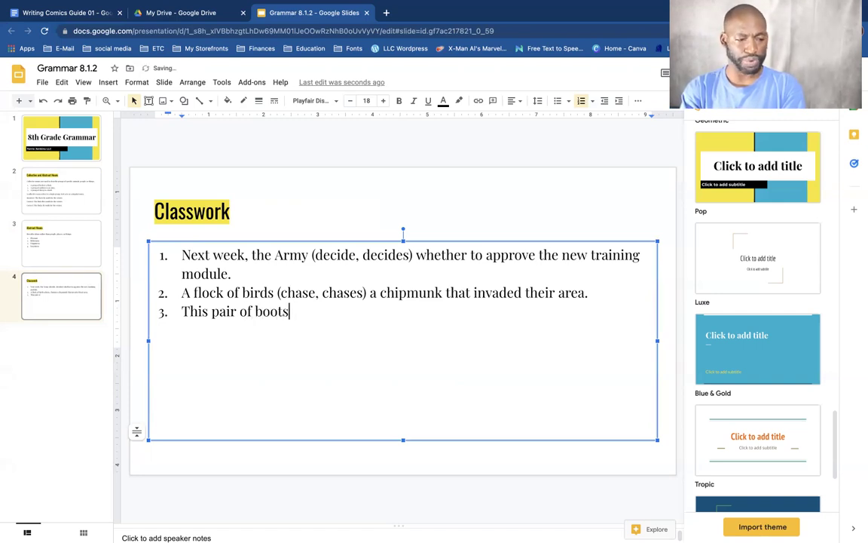
type(" (hur")
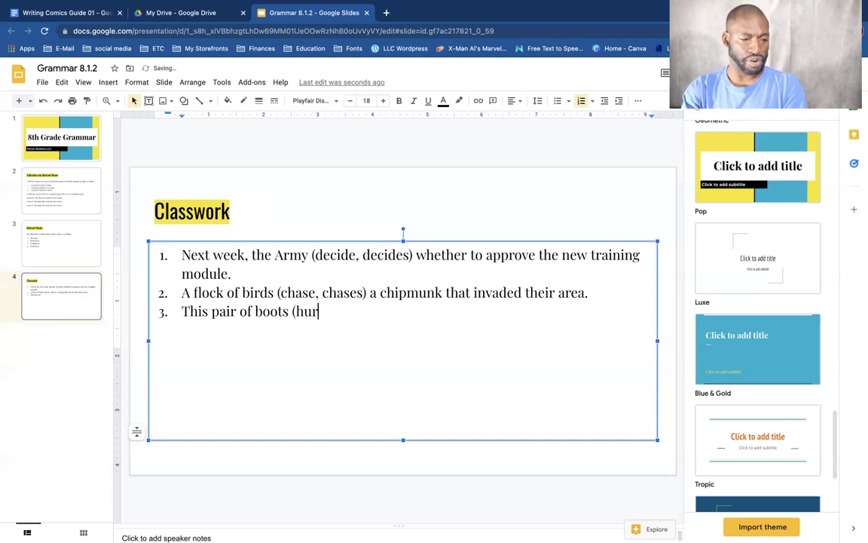
type("ts, hurt) ")
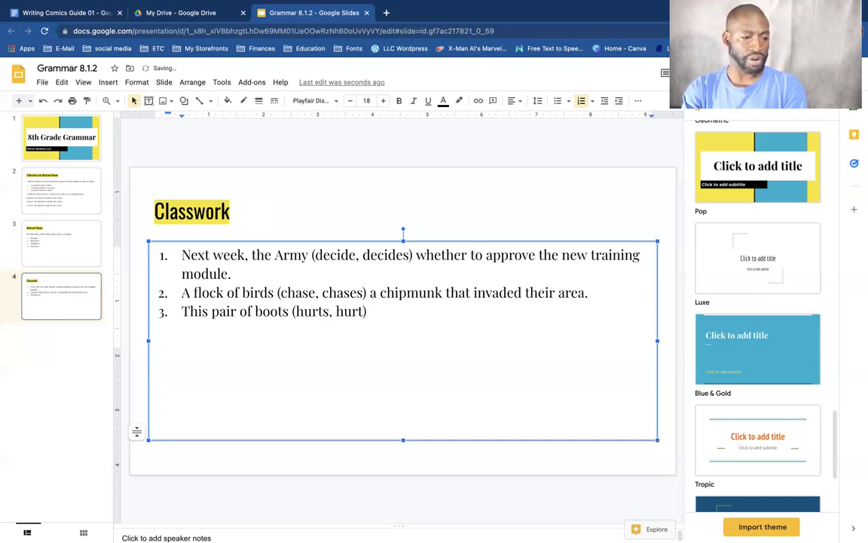
type("my")
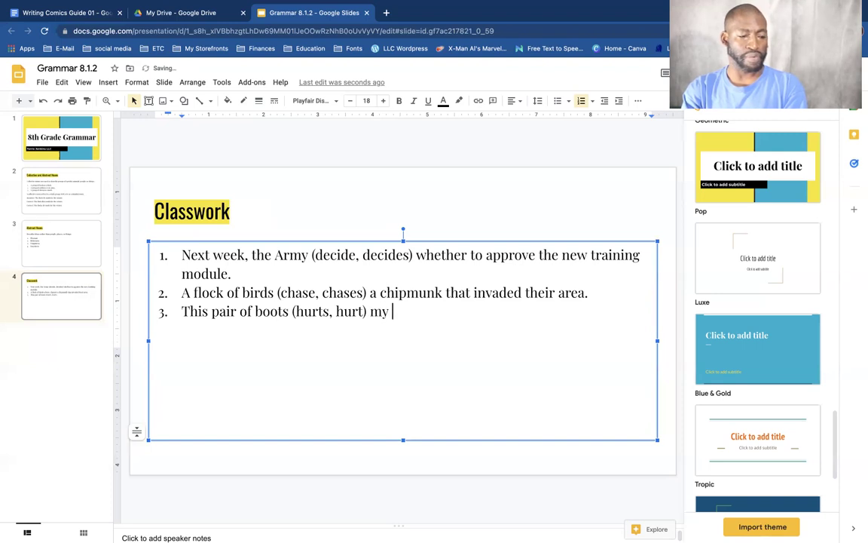
type(" feet ")
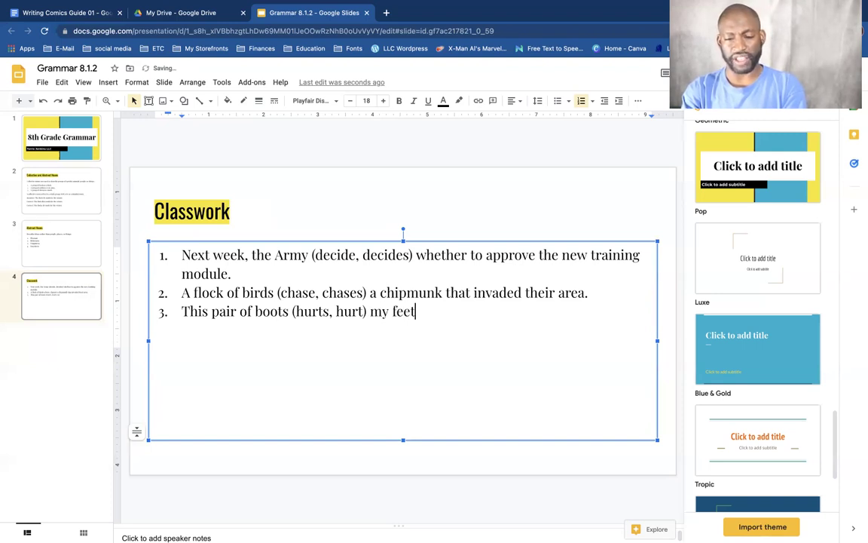
Finish the third numbered sentence about the boots with "and (needs, need) to be bigger."
type("and")
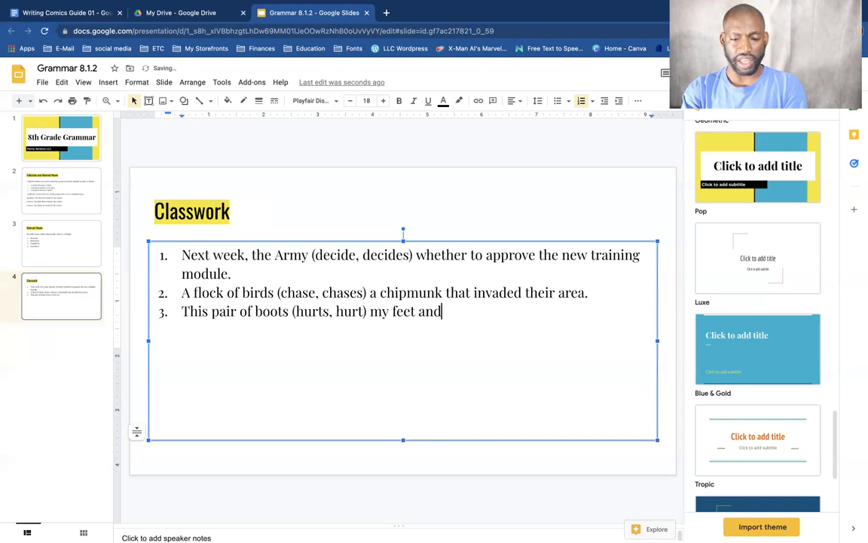
type(" n")
key("BackSpace")
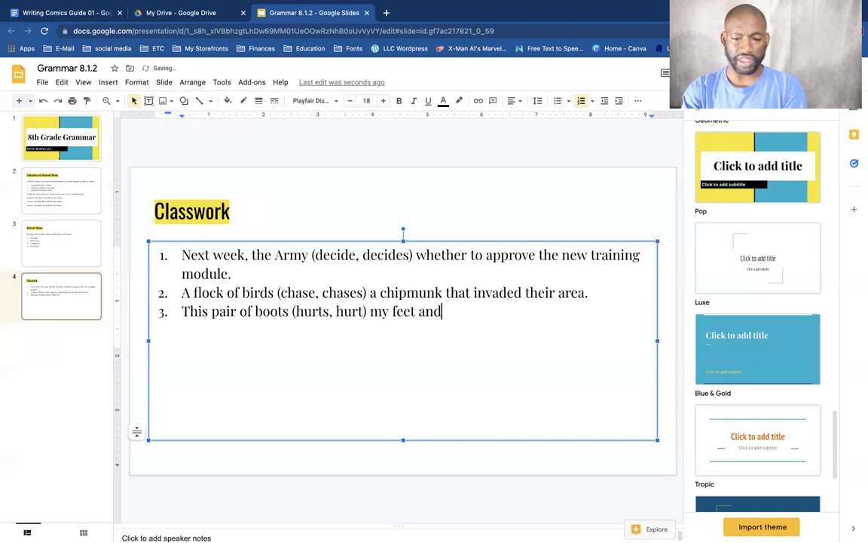
type("(hurts, hurt) my feet and (ne")
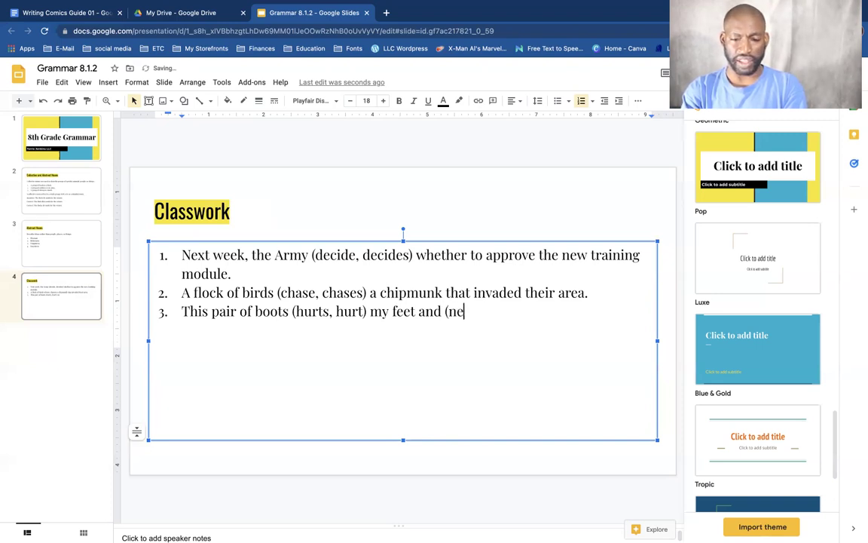
type("eds")
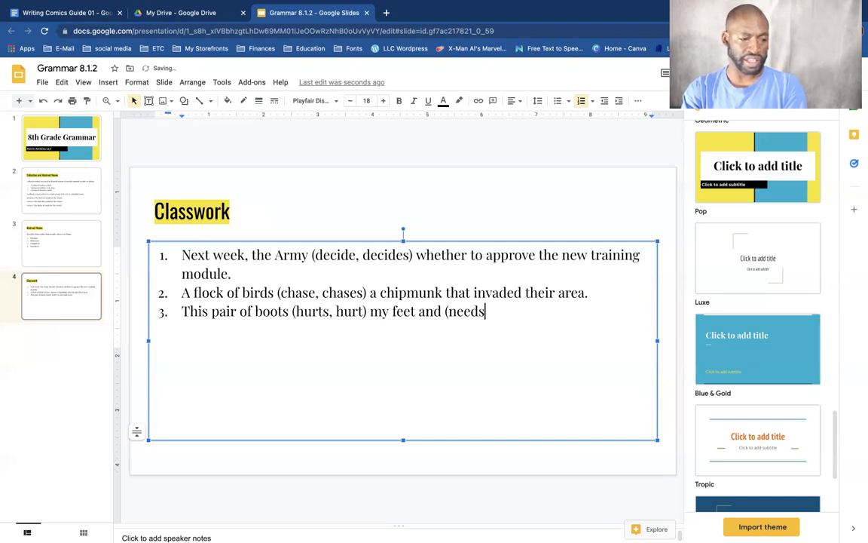
type(", need) to b")
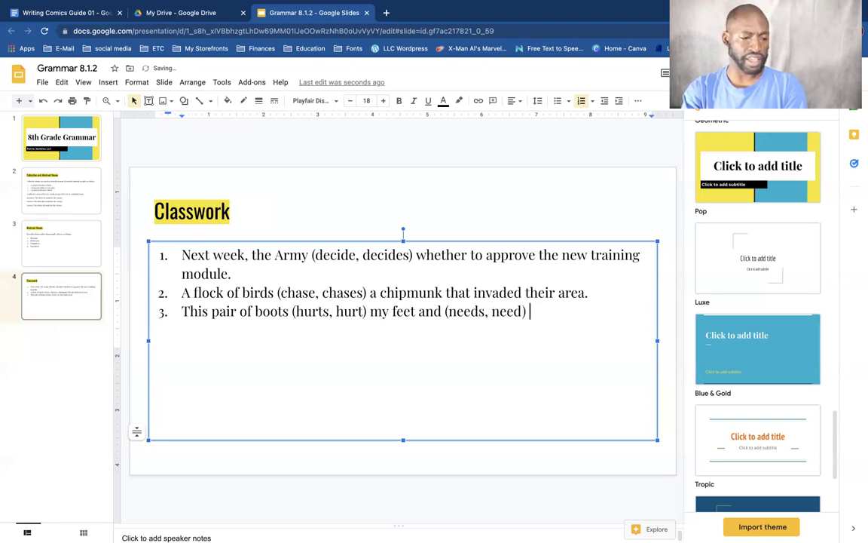
type("e ")
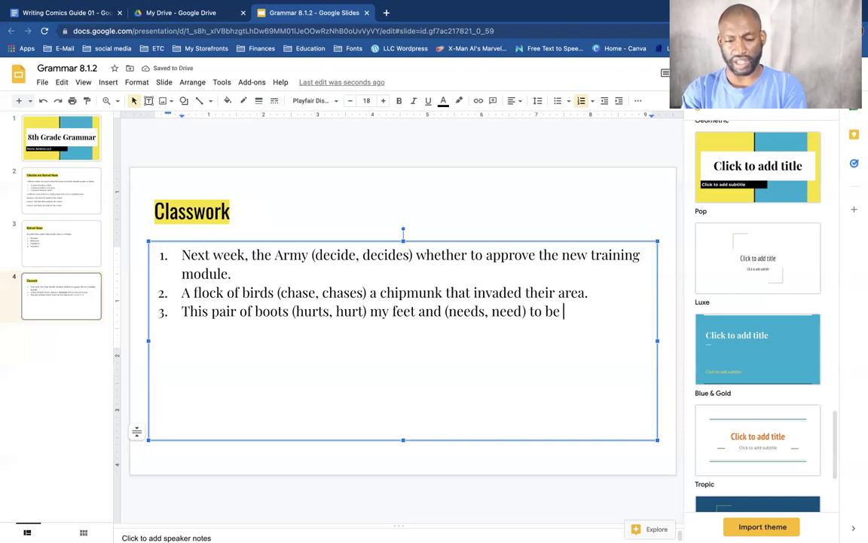
type("bigger.")
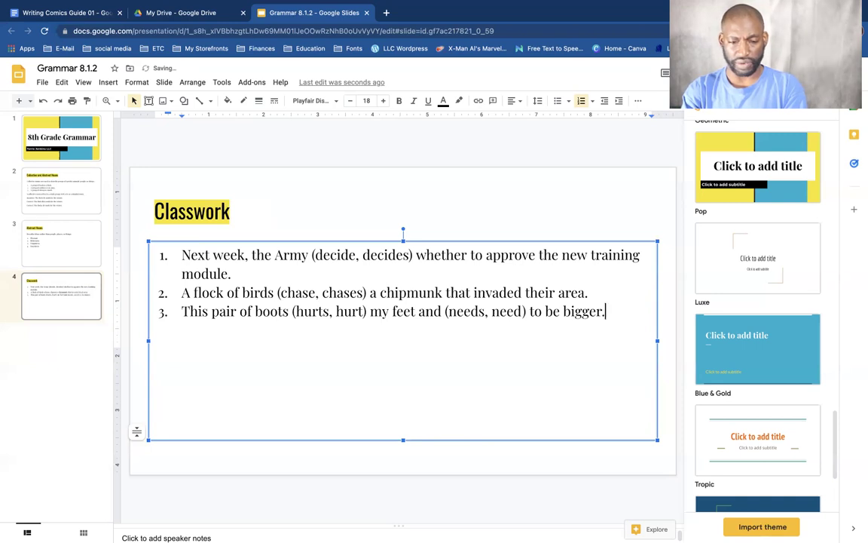
Add a fourth numbered item beginning "My staff (enjoys, enjoy)"
key("Return")
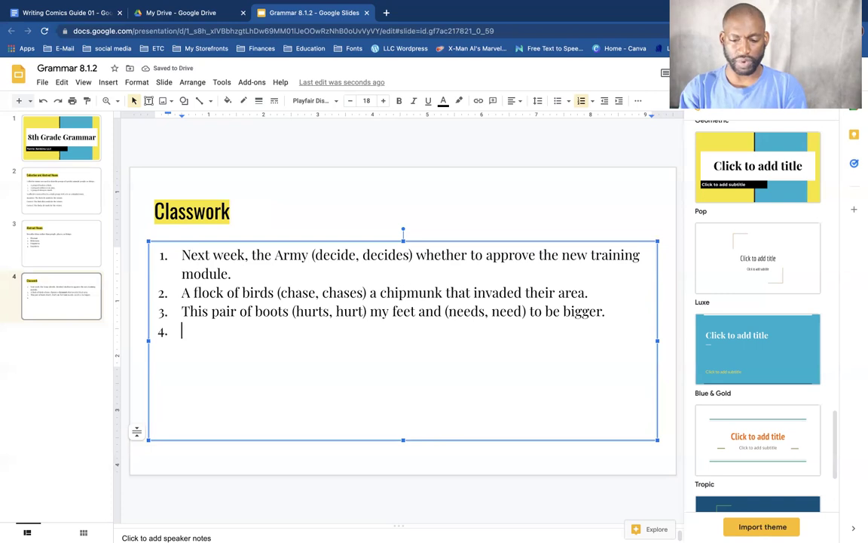
type("M ")
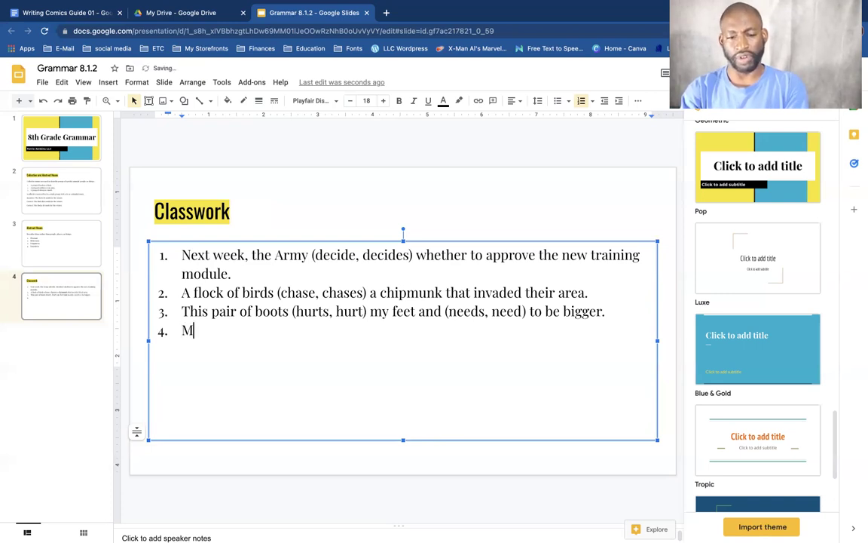
type(" staff ")
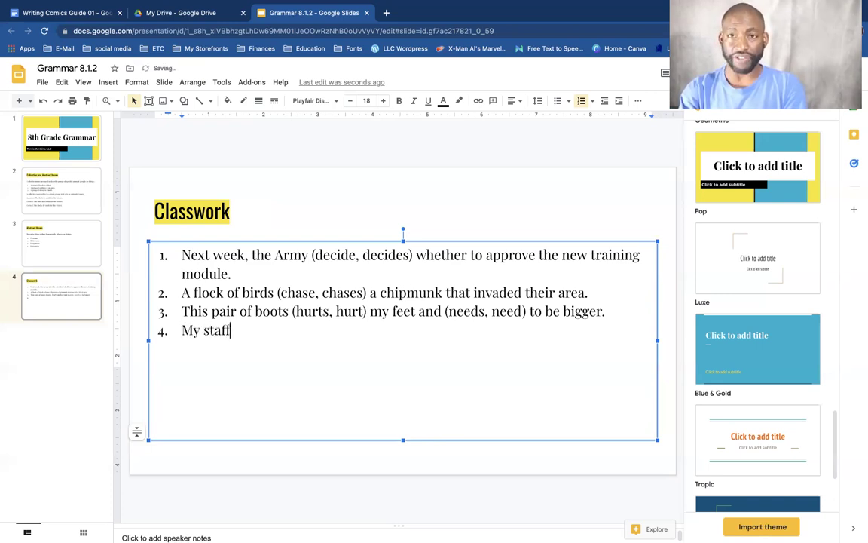
type("(e")
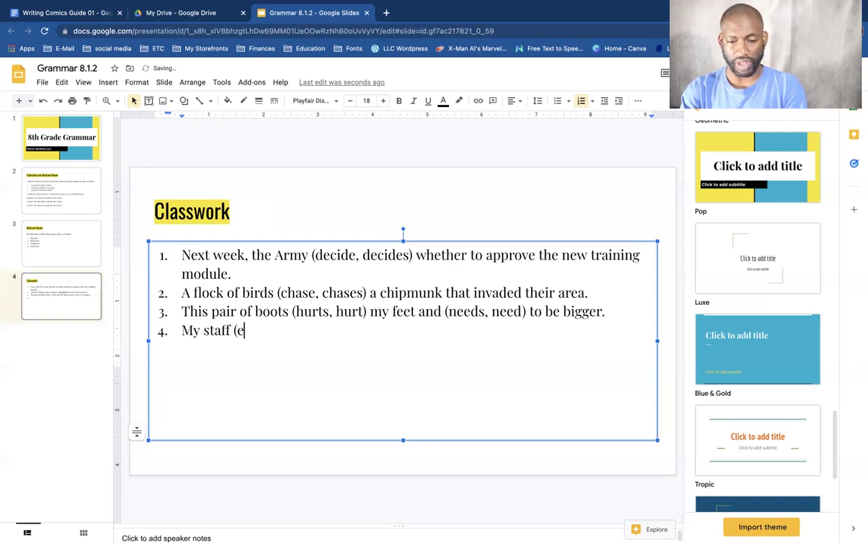
type("njoy")
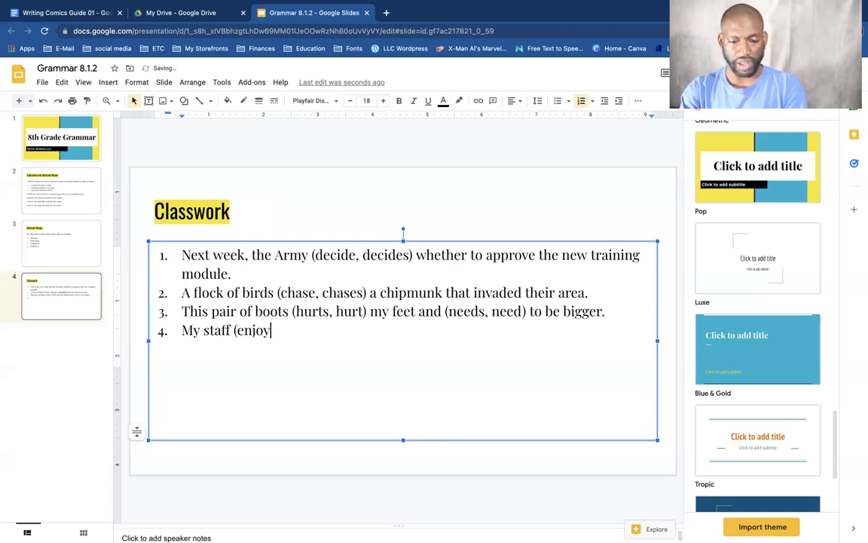
type("s, e")
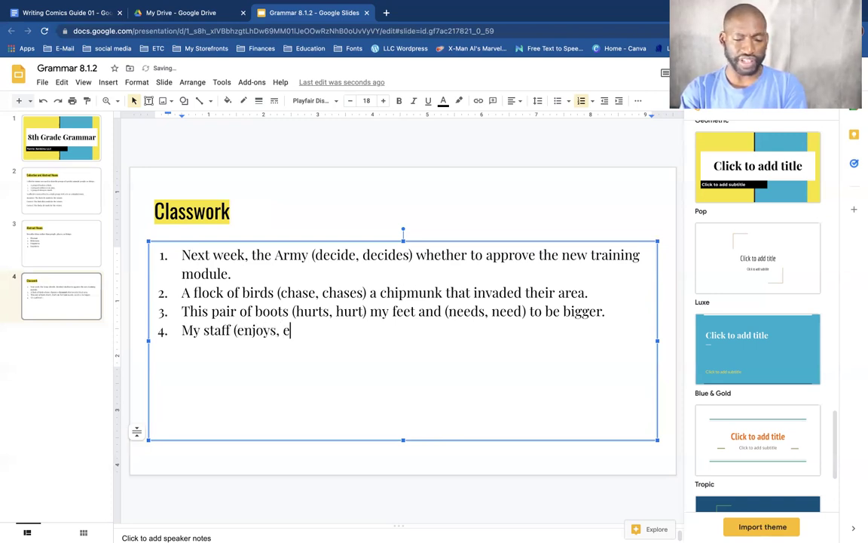
type("njoy")
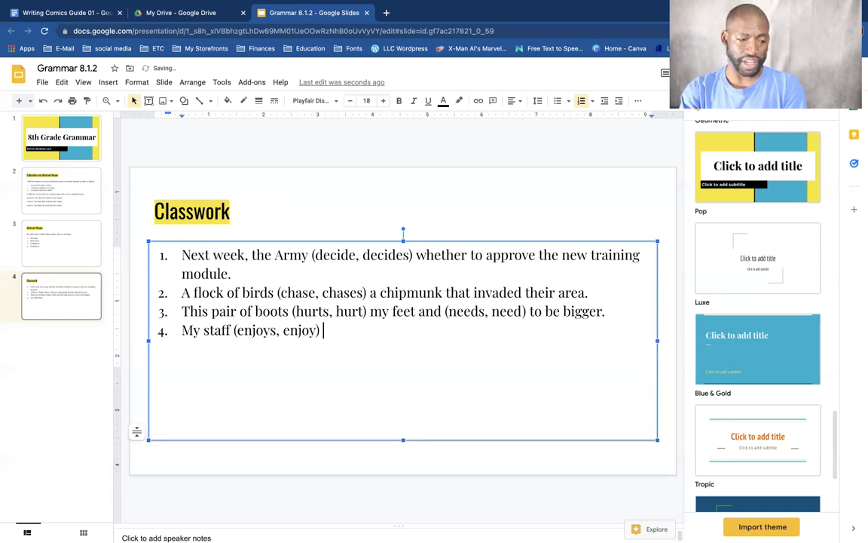
Complete the fourth numbered sentence about the staff with "going out for bowling."
type("the")
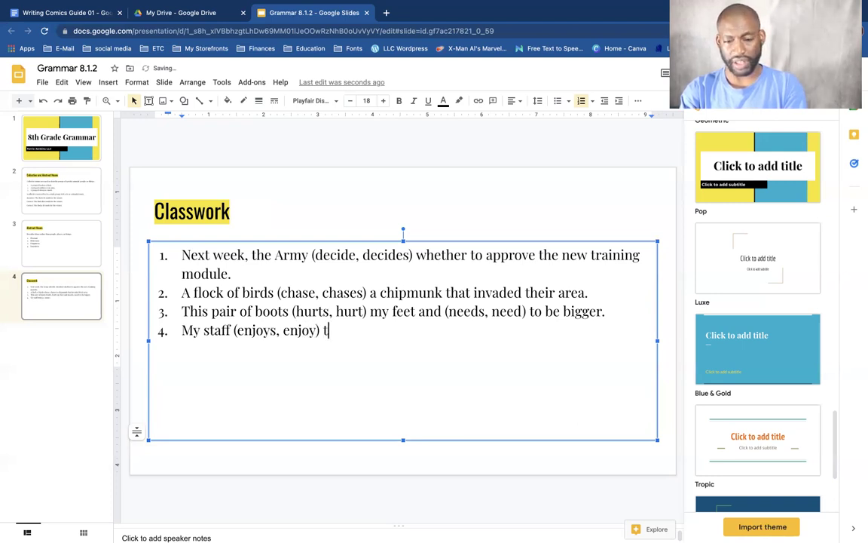
key("BackSpace")
key("BackSpace")
key("BackSpace")
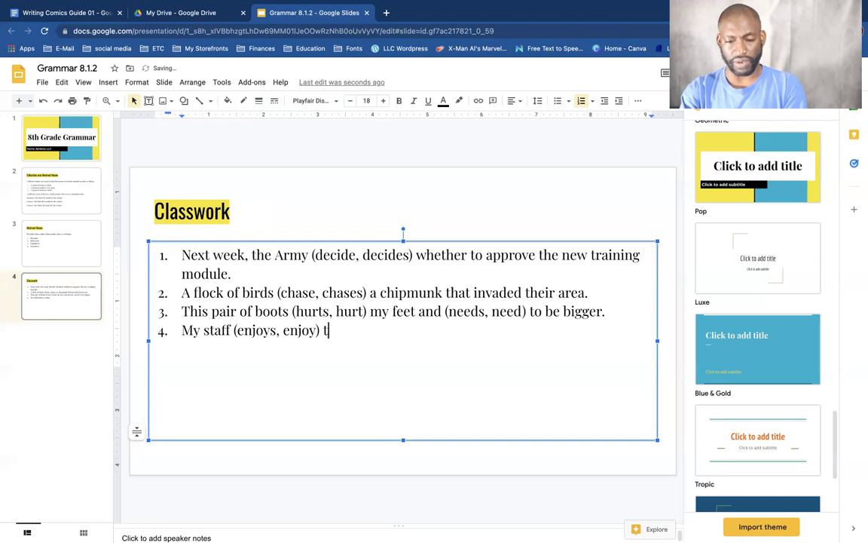
type("going out for")
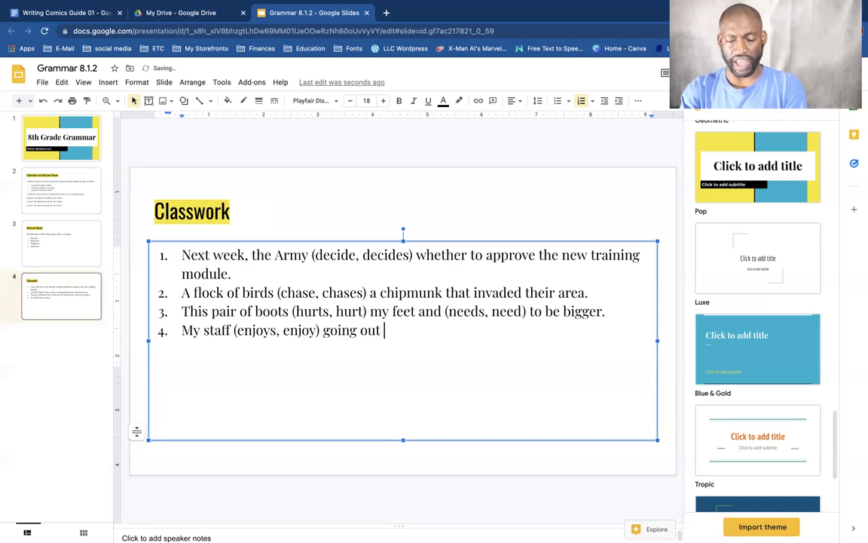
type(" bowl")
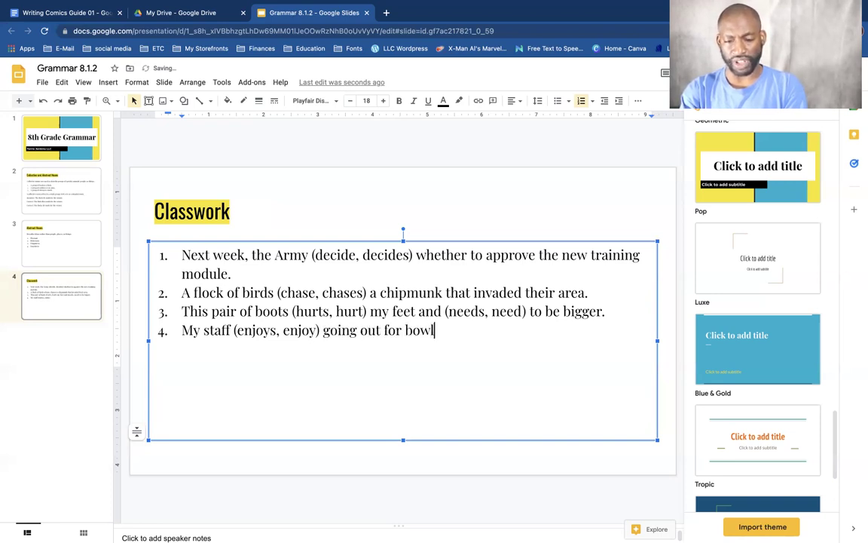
type("ing.")
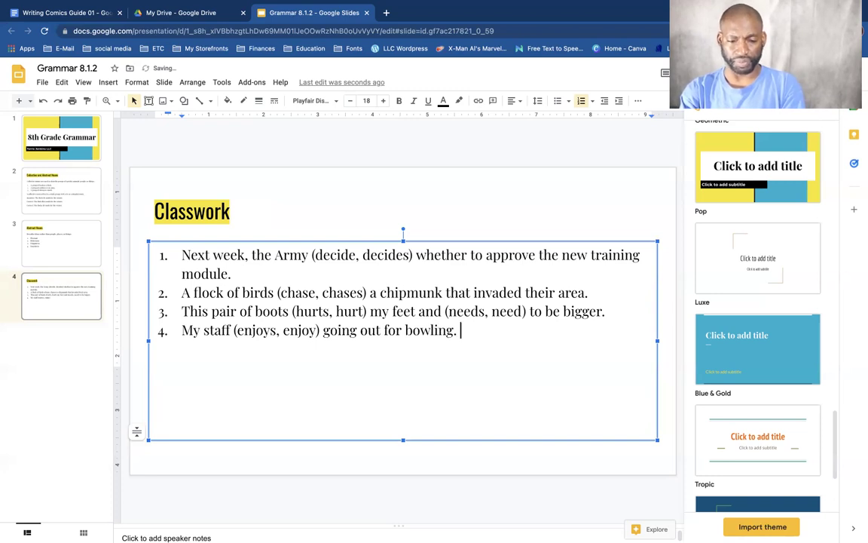
Below the numbered list, add the unnumbered instruction "Come up with your own collective and abstract nouns."
key("Return")
key("BackSpace")
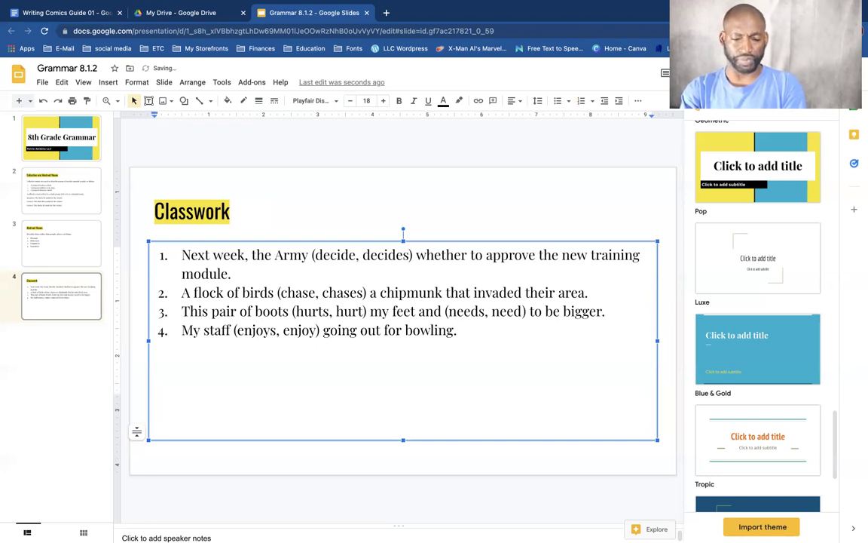
type("Come up ")
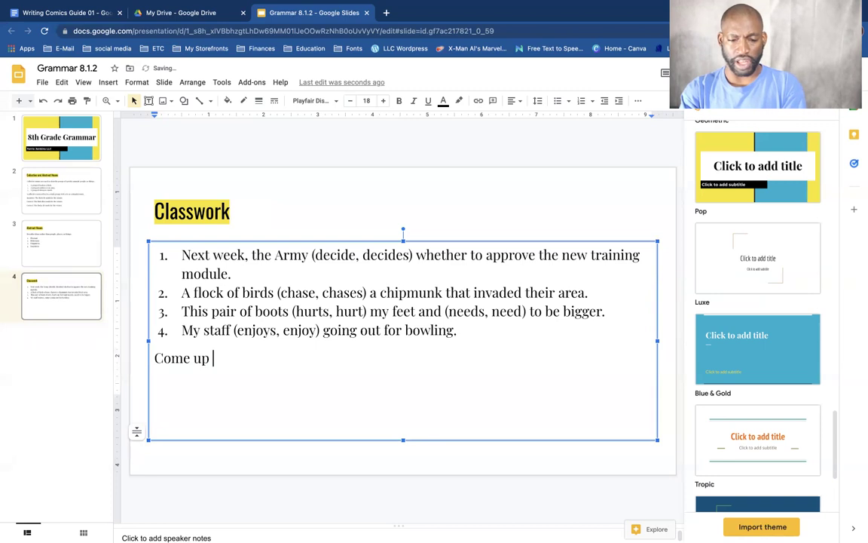
type("with your own")
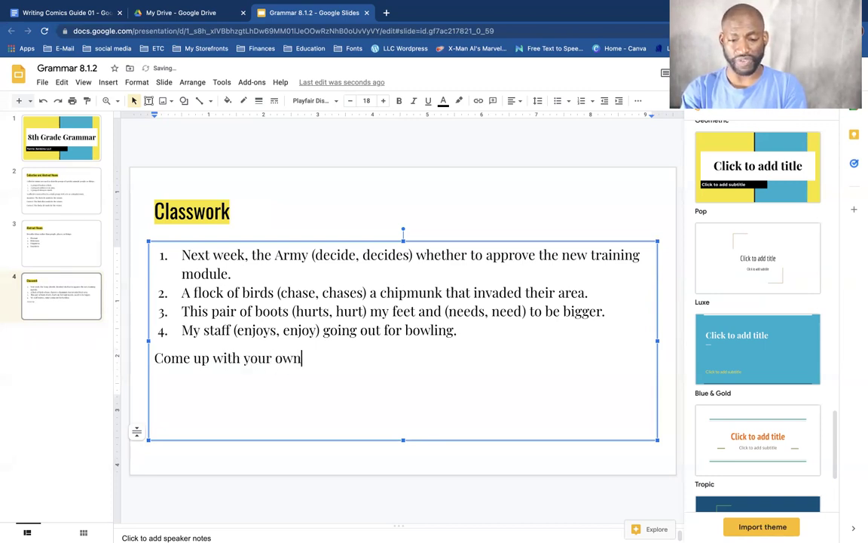
type(" collective ")
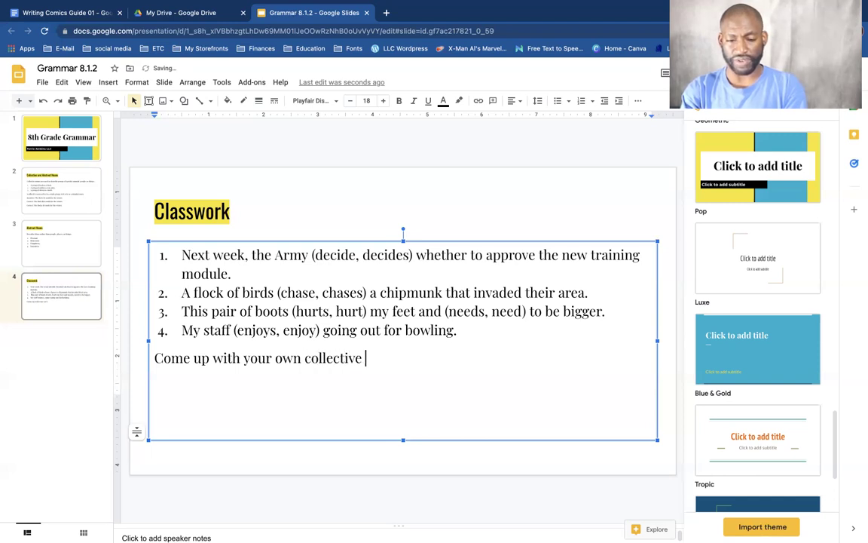
type("and abstr")
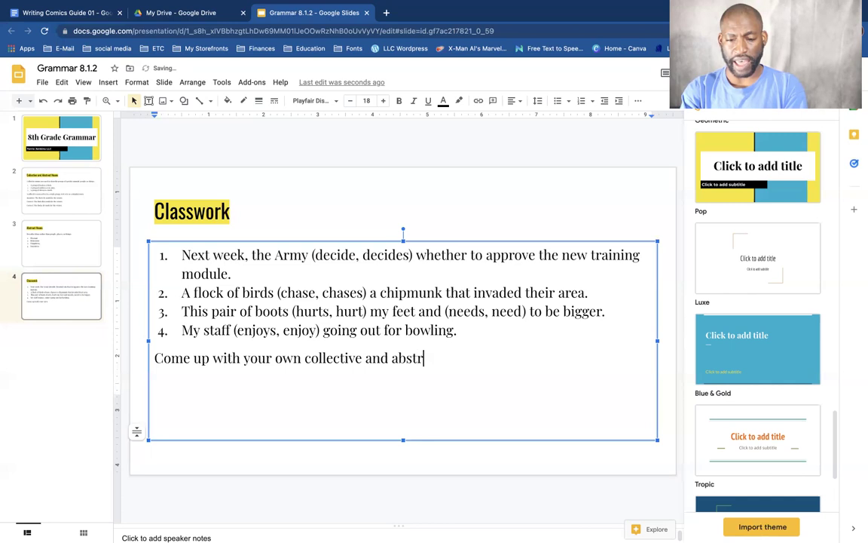
type("act noun")
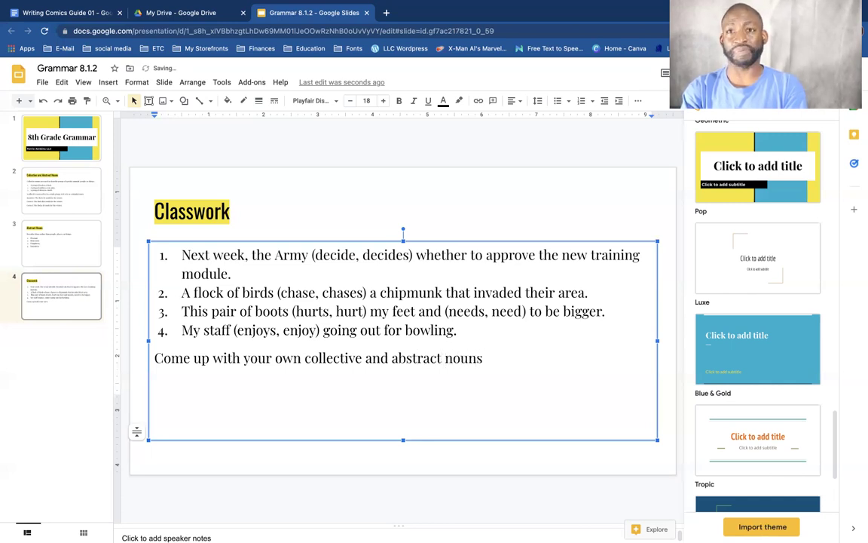
type("s s")
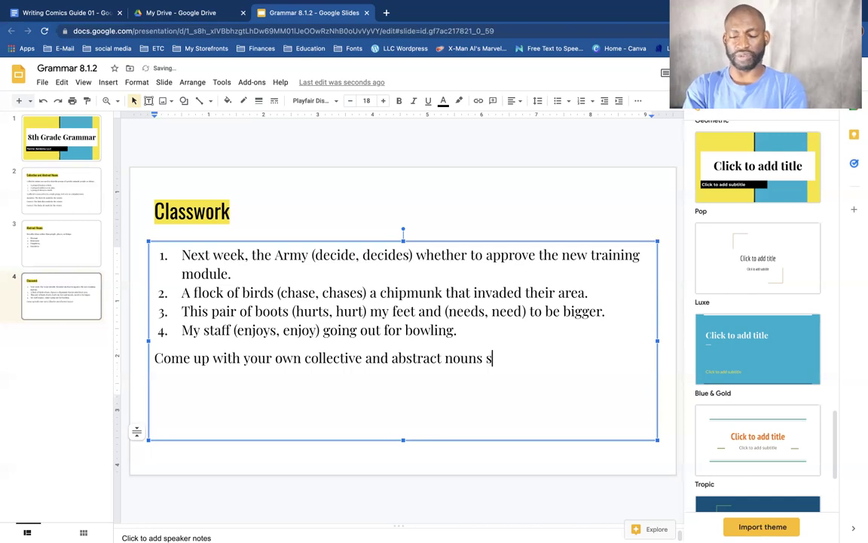
type("e")
key("BackSpace")
key("BackSpace")
key("BackSpace")
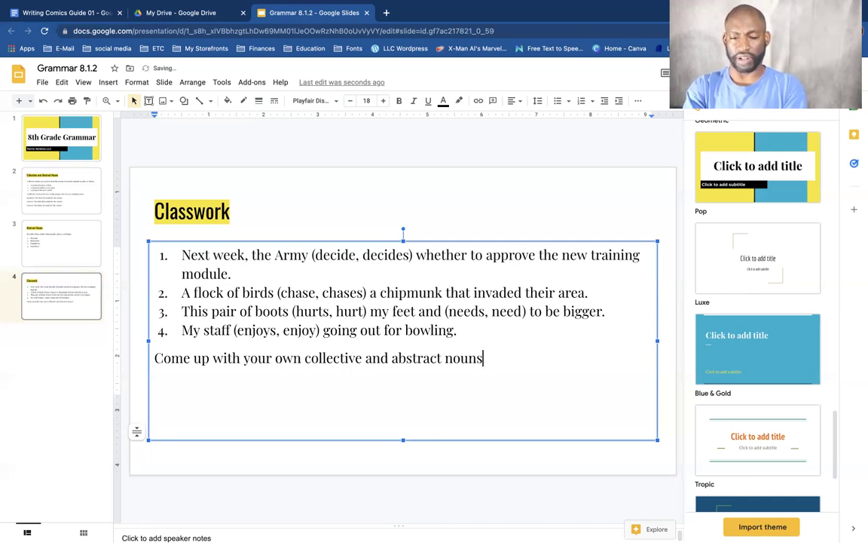
type(".")
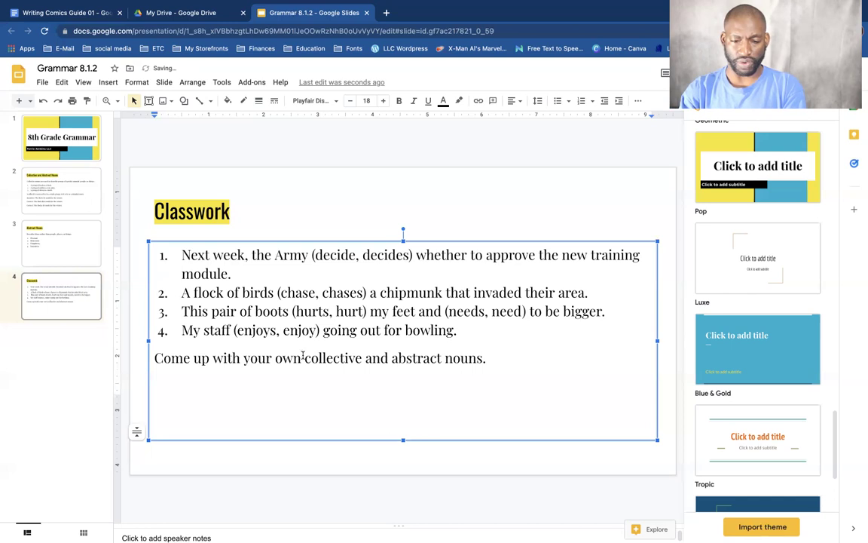
Insert "sentences using" before "collective" in the instruction line below the numbered list
left_click(304, 358)
type("sentence")
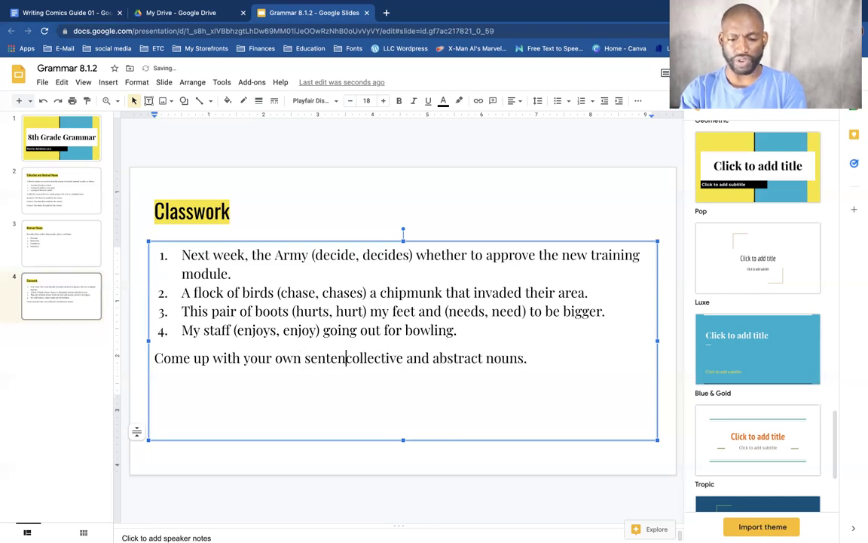
type("s using")
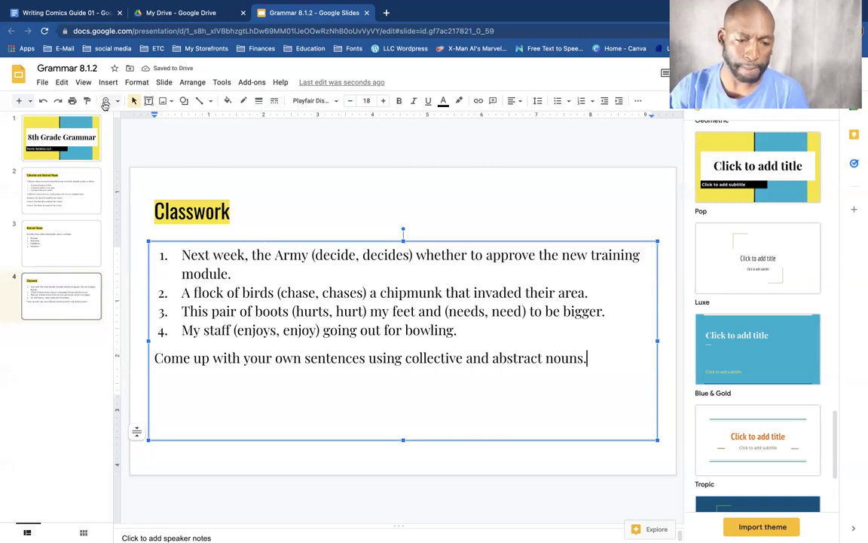
Add a new slide after the Classwork slide and title it "Review"
left_click(19, 100)
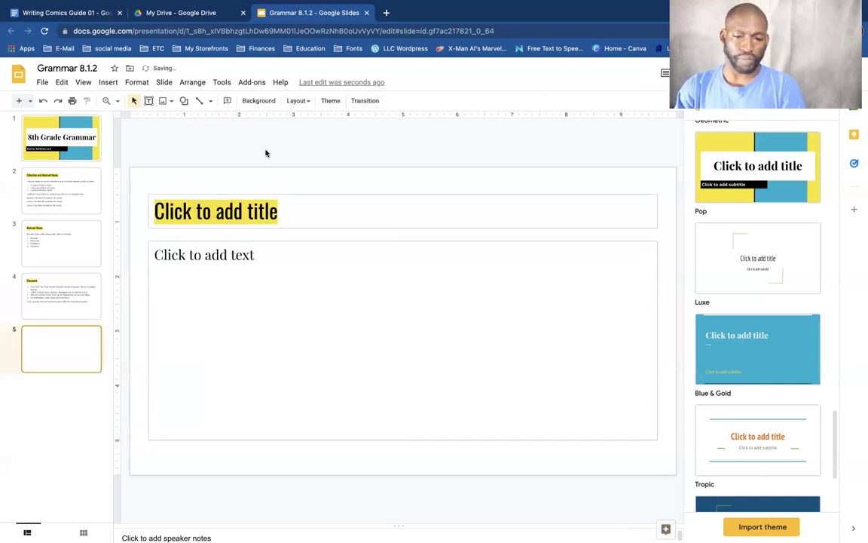
left_click(304, 216)
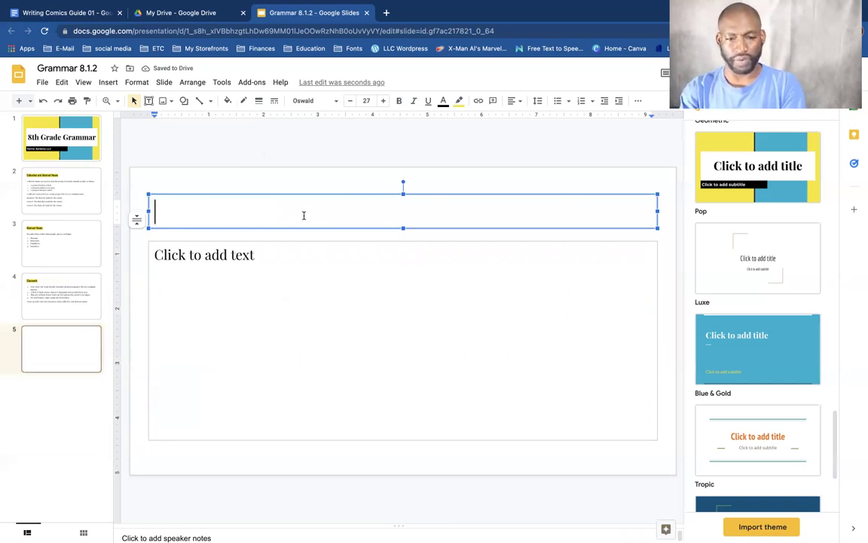
type("Review")
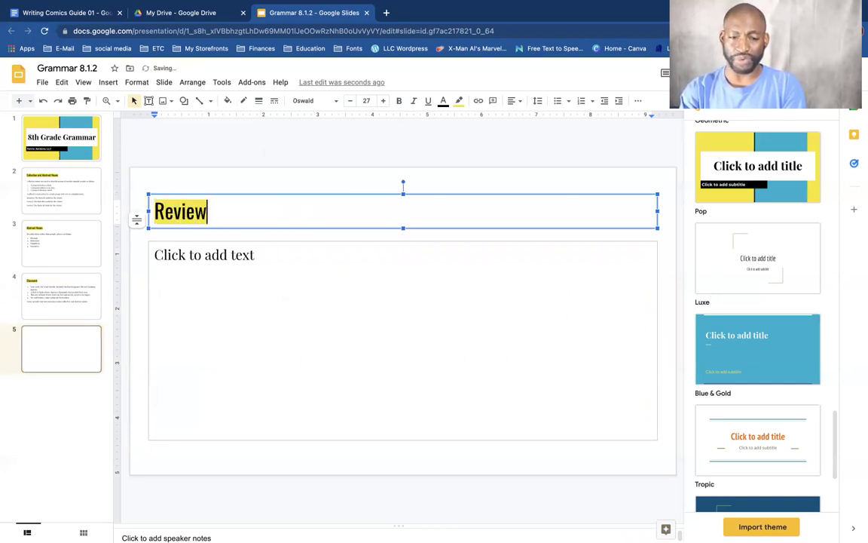
Enter the definition "Collective noun: describes a group of specific animals, people, or things." in the Review slide's body
left_click(282, 261)
type("Col")
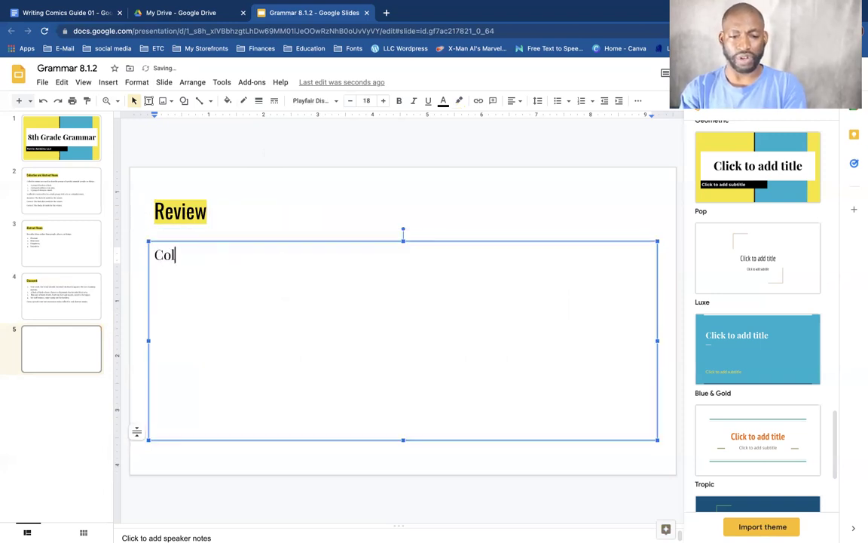
type("lective no")
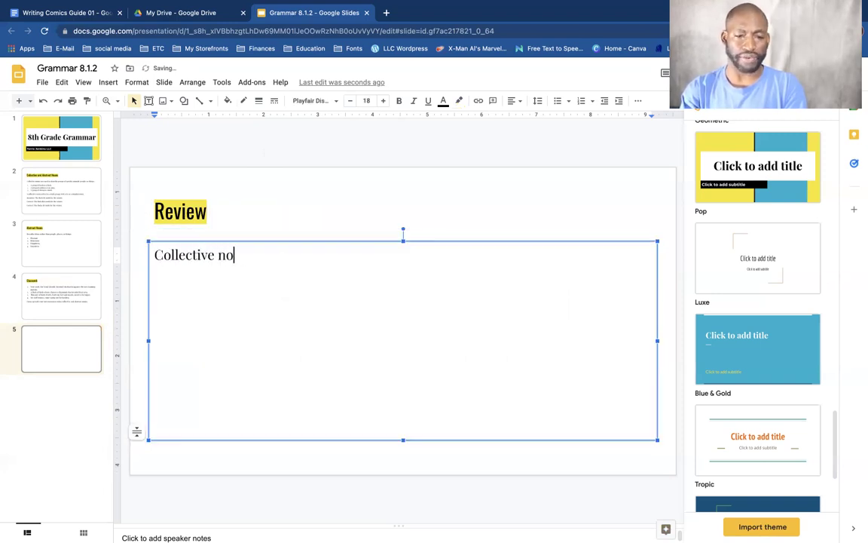
type("un: ")
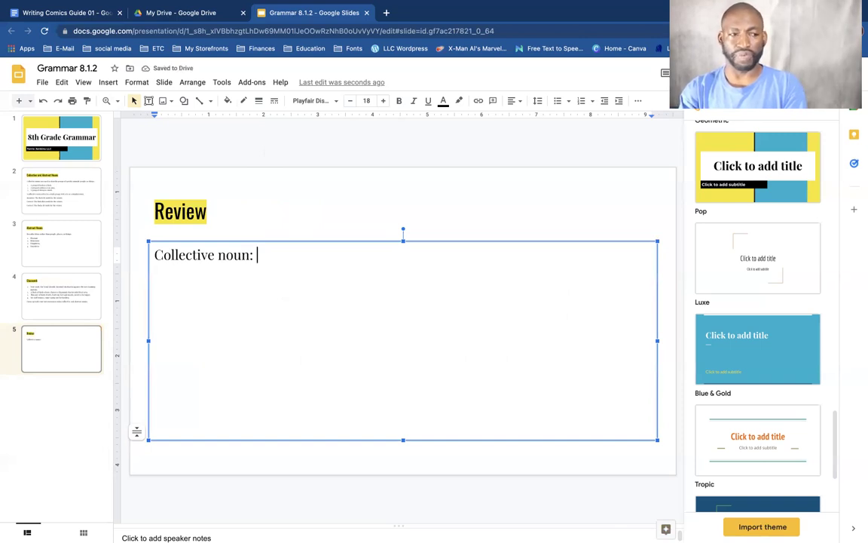
type("descri")
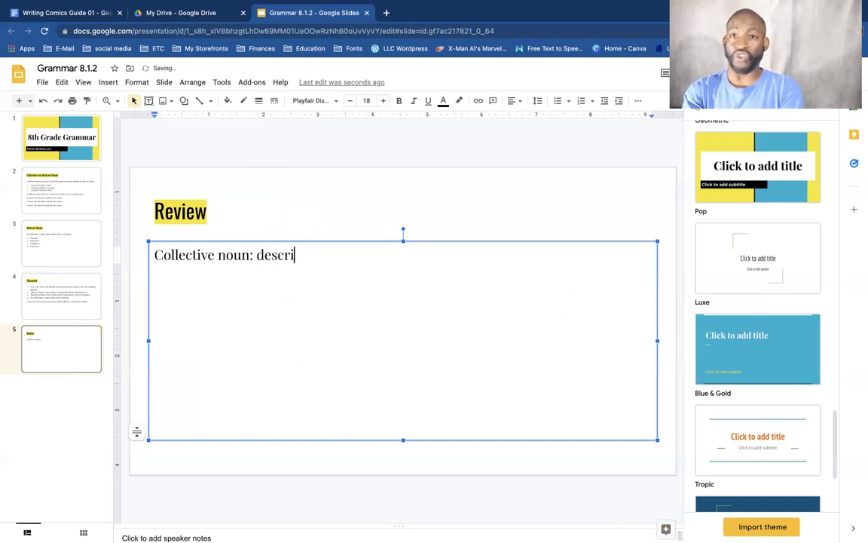
type("bes a ")
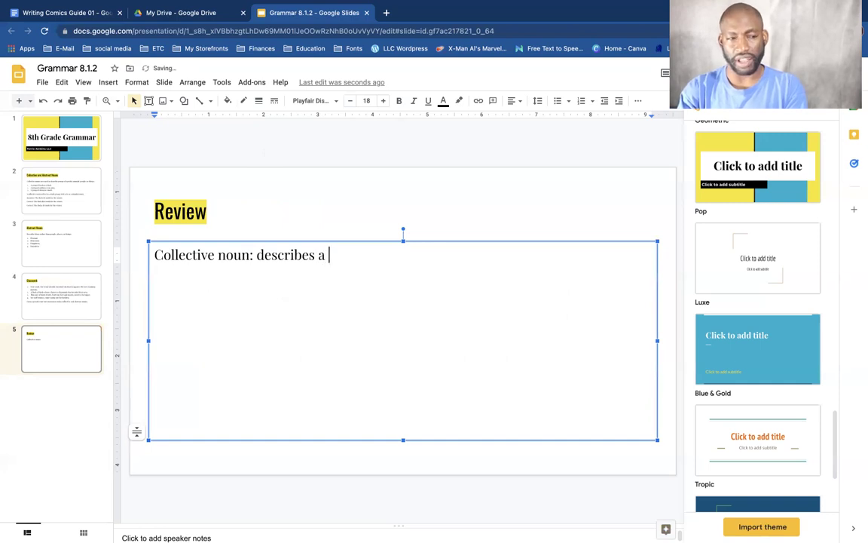
type("group of sp")
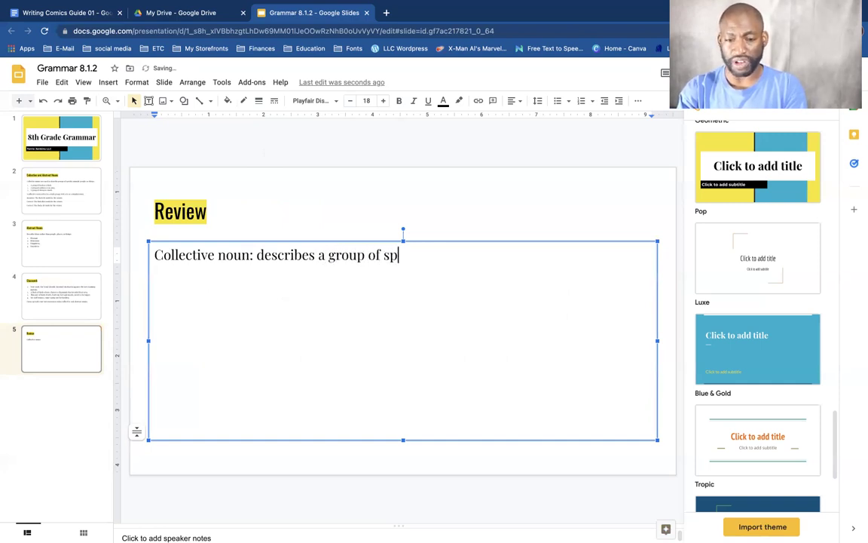
type("ecific ")
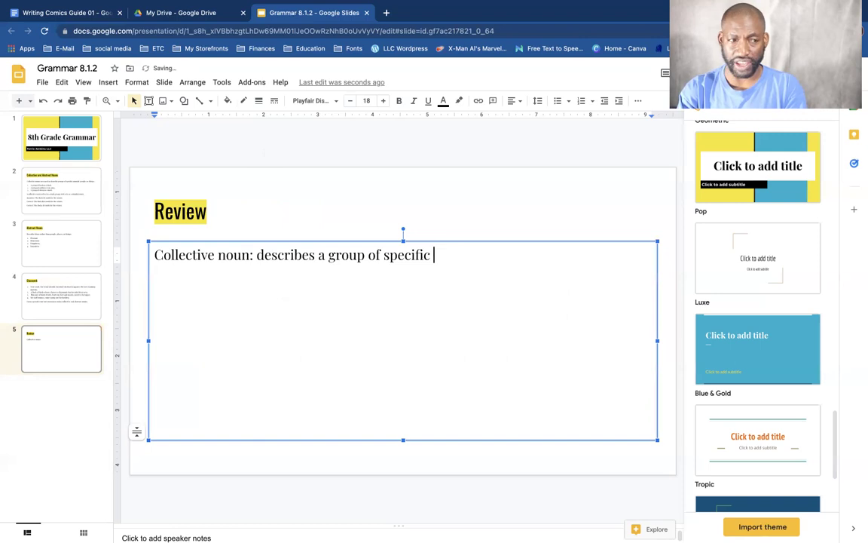
type("animals,")
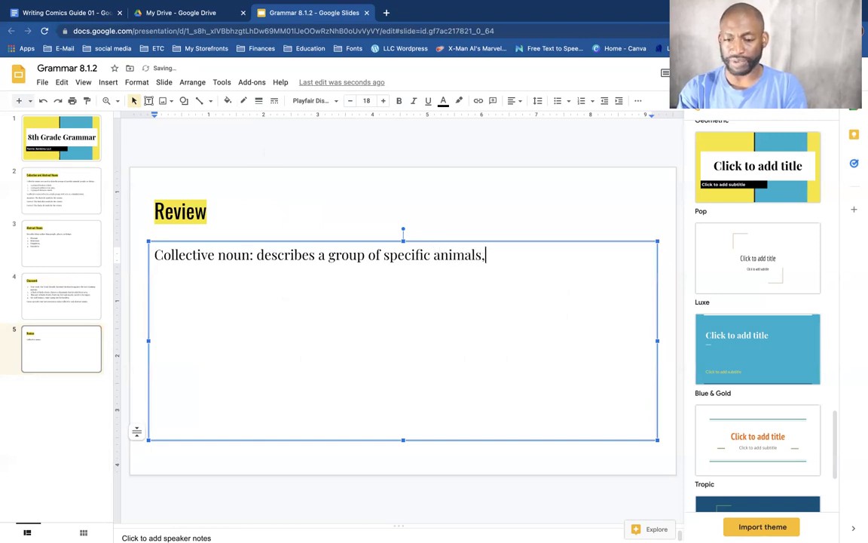
type(" people, or ")
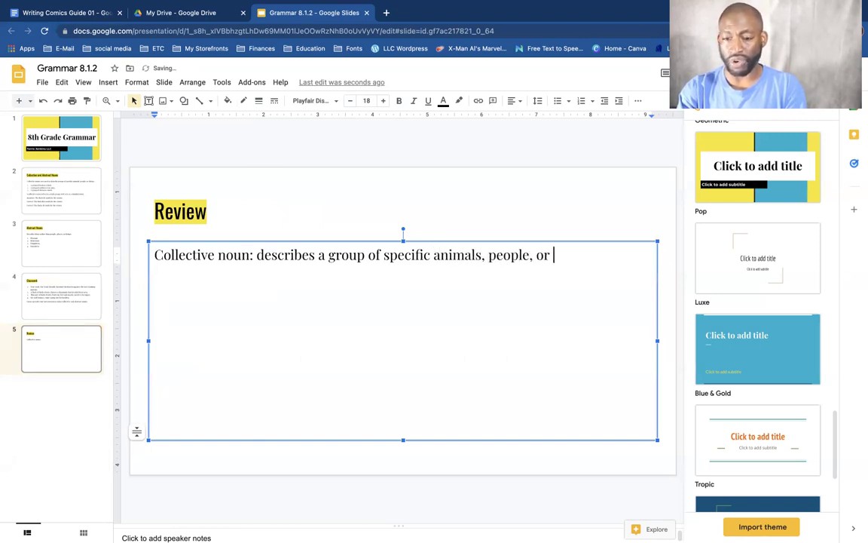
type("things")
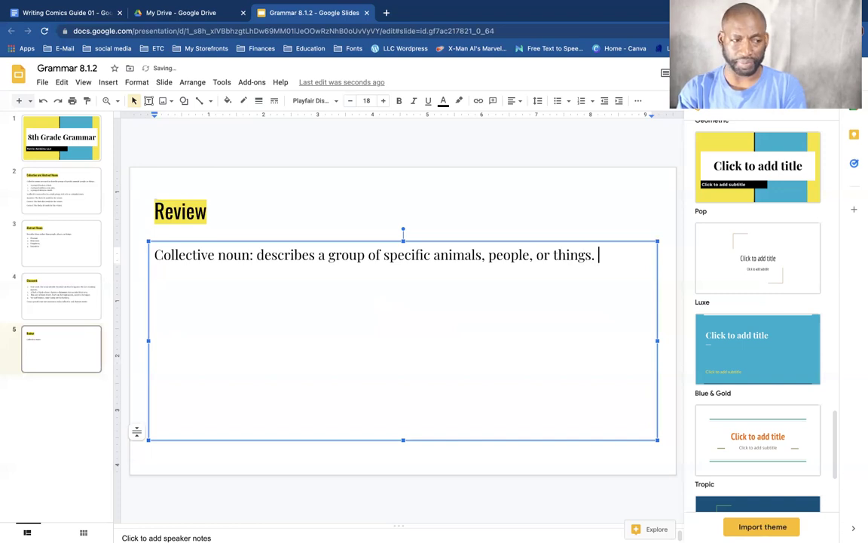
type(".")
Add the definition "Abstract noun: describes ideas rather than people, places, or things." below the collective noun definition on the Review slide
key("Return")
type("A")
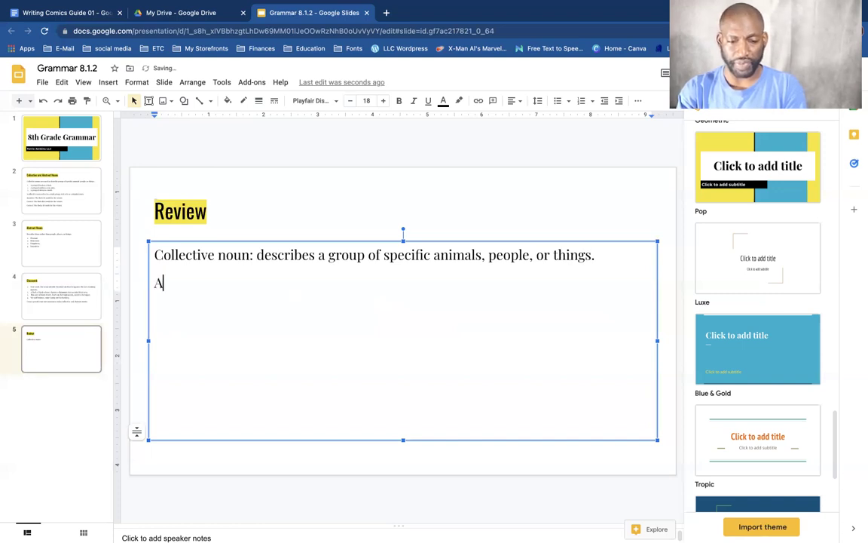
type("bstract n")
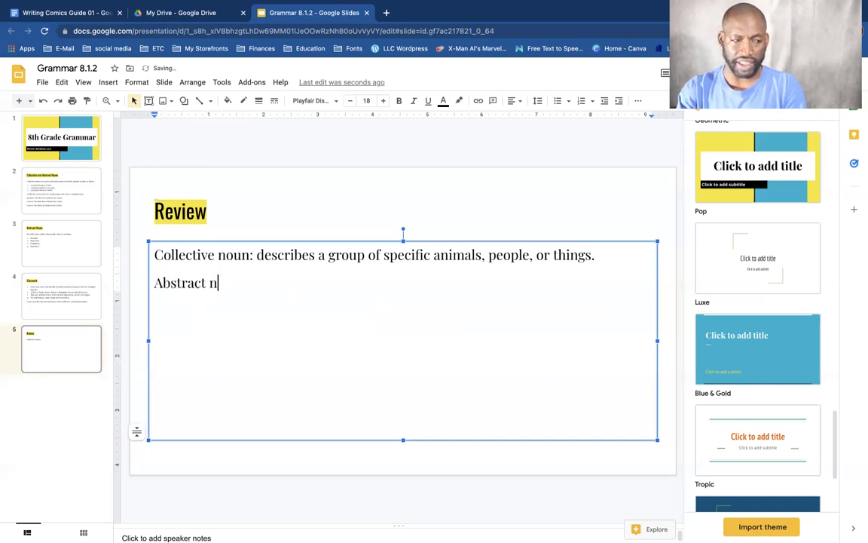
type("oun: desc")
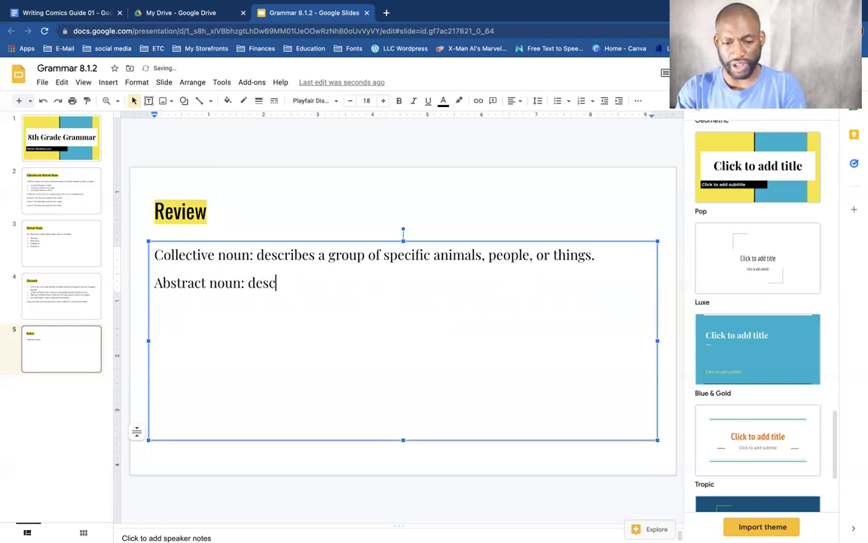
type("ribes idea")
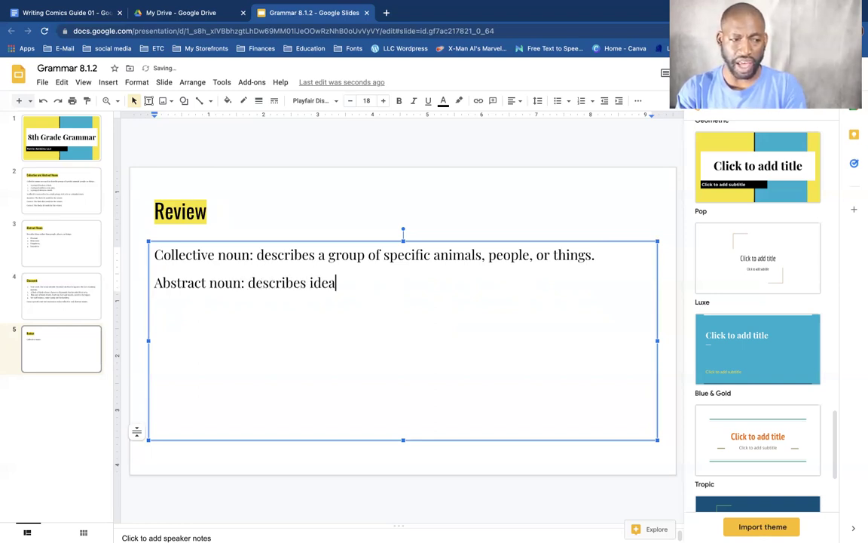
type("s rath")
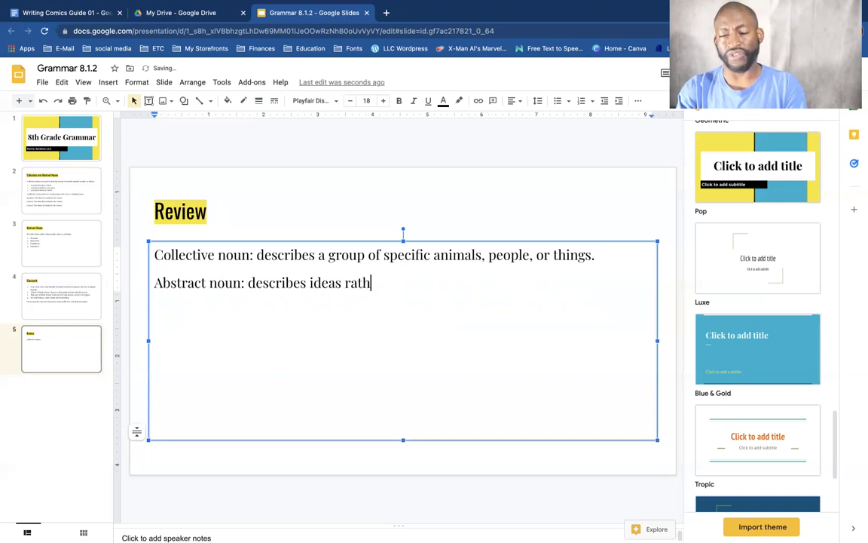
type("er than pe")
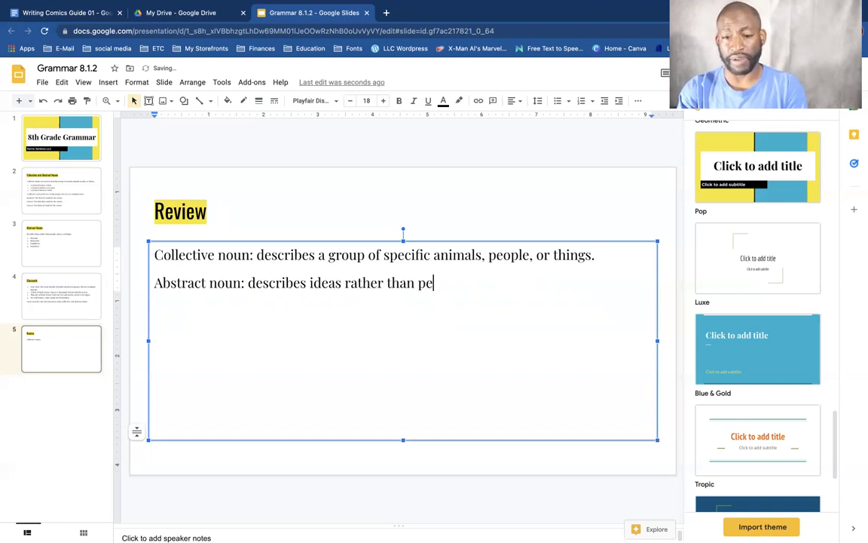
type("ople, place")
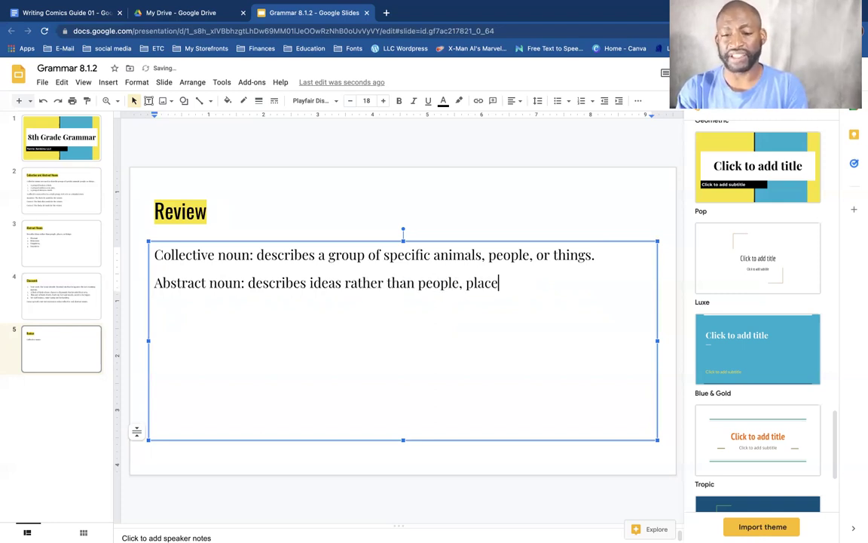
type("s, or things.")
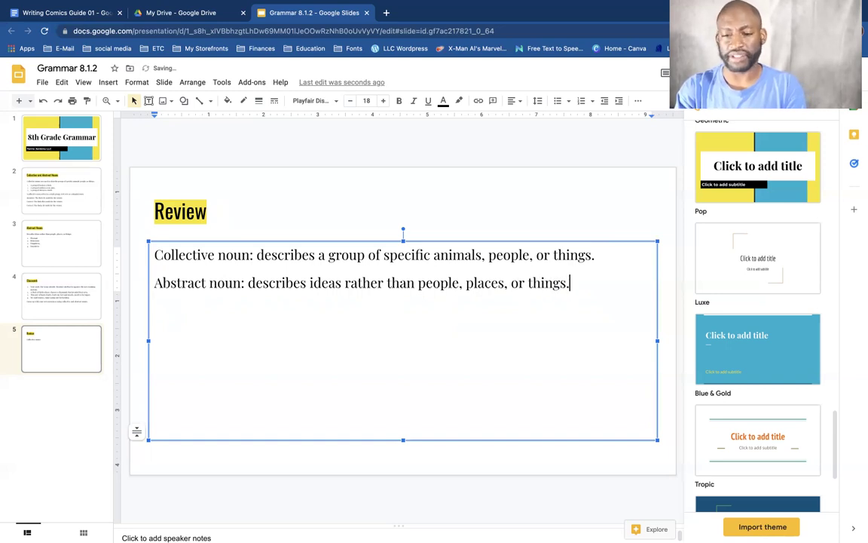
Add the line "Collective nouns are plural, unless you are describing more than one group." below the abstract noun definition
key("Return")
key("Return")
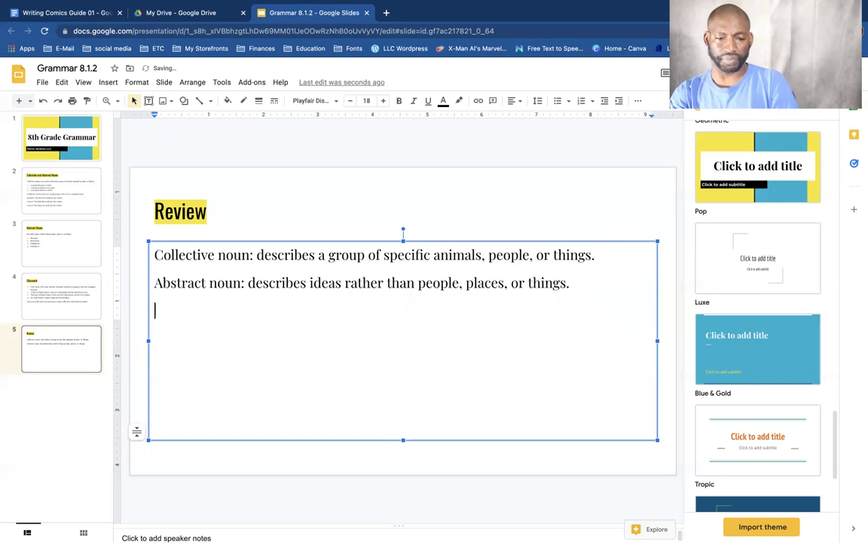
type("C")
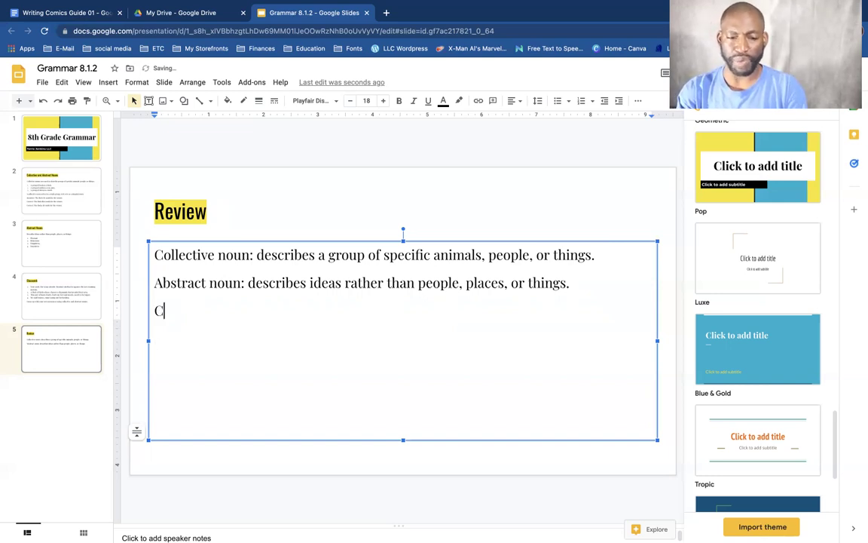
type("ollective nou")
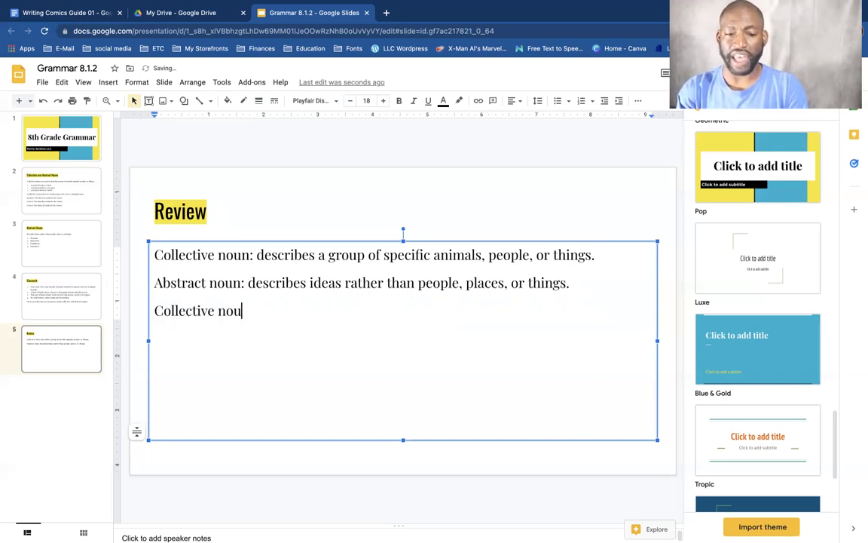
type("ns a")
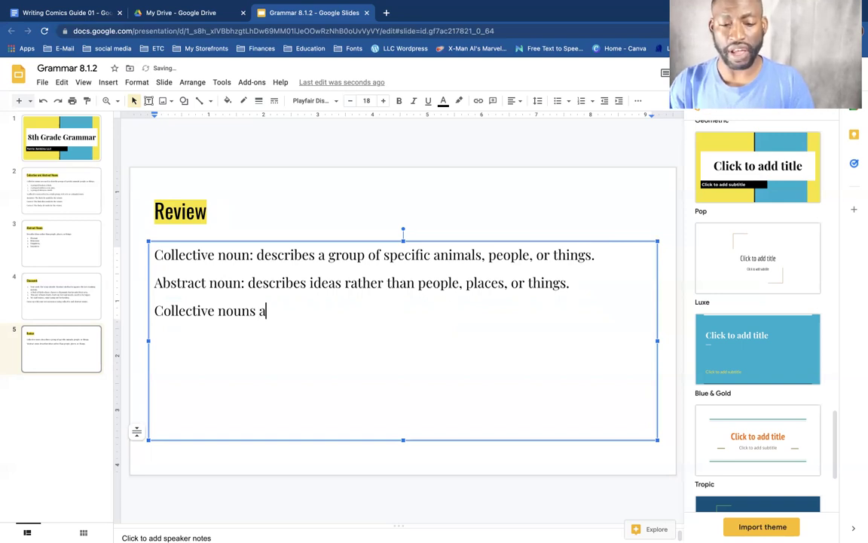
type("cre p")
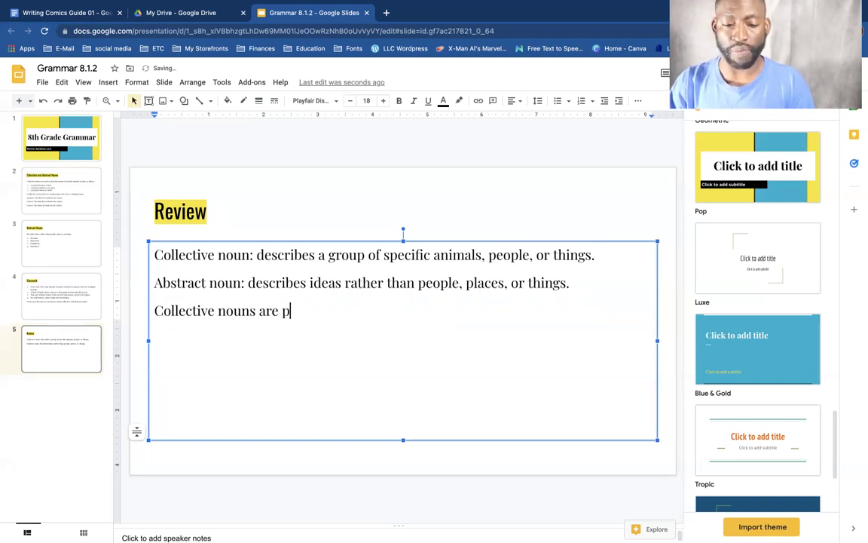
type("lural")
key("BackSpace")
type(", u")
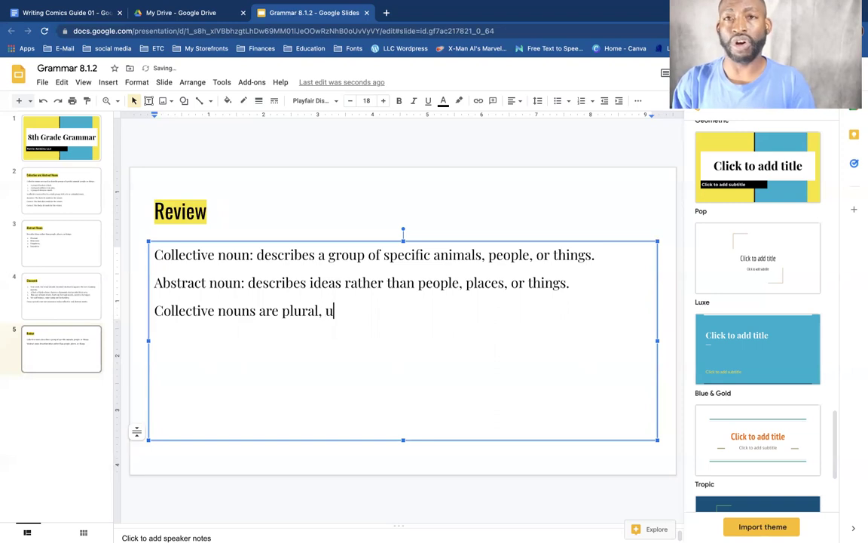
type("nless you ")
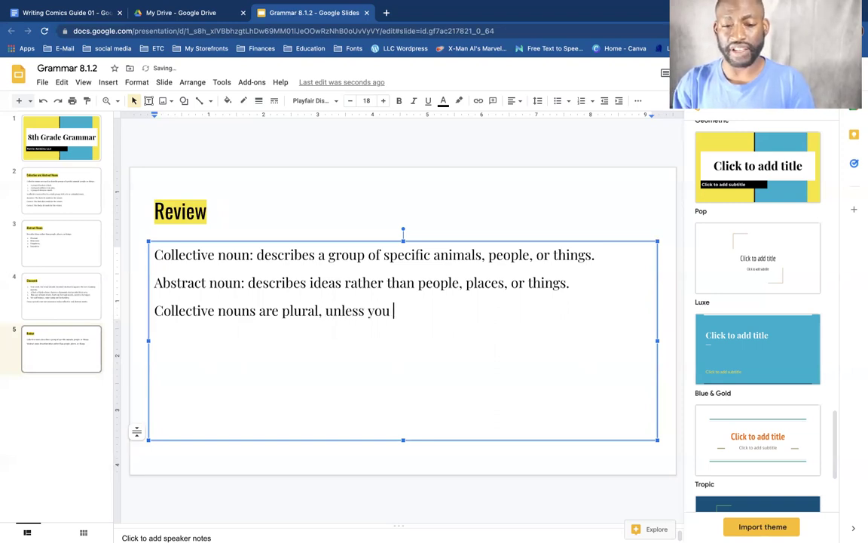
type("are descri")
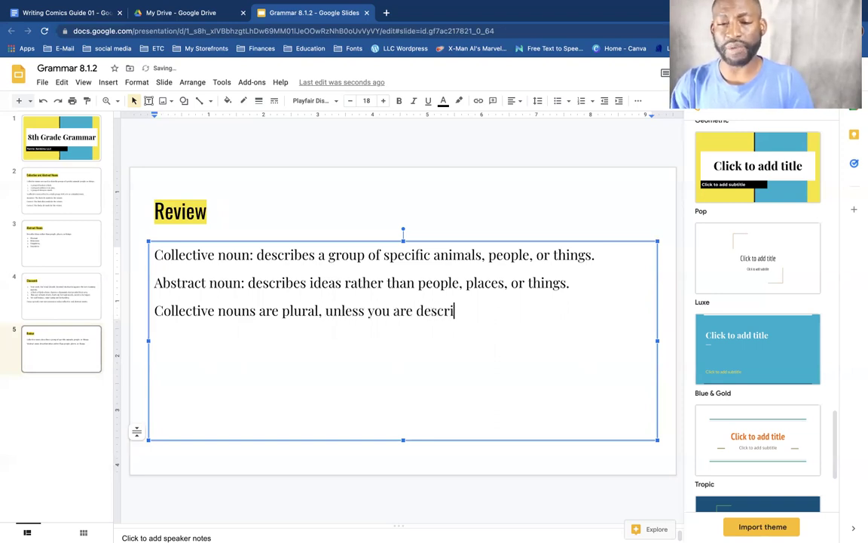
type("bing more")
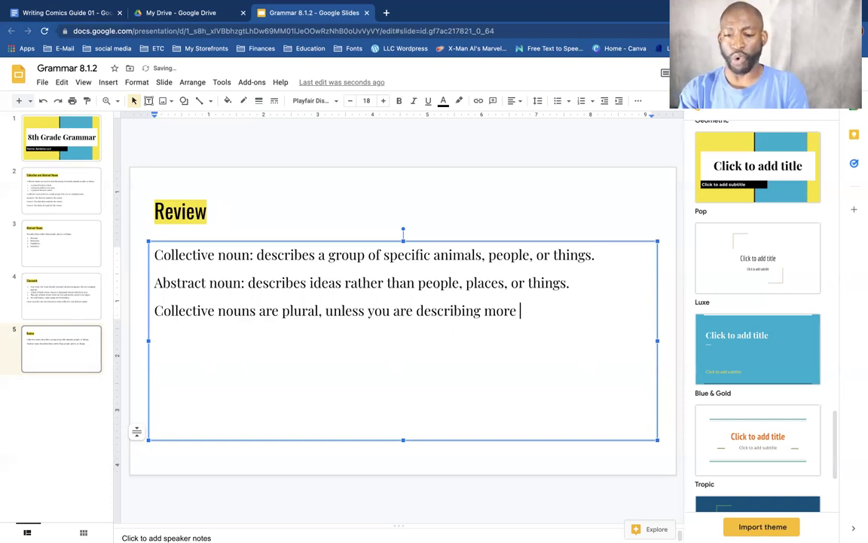
type(" than one ")
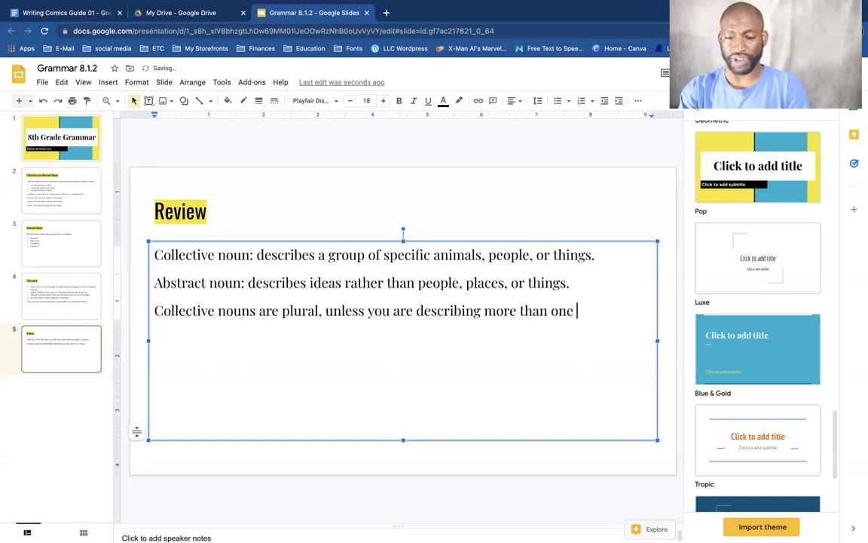
type("group")
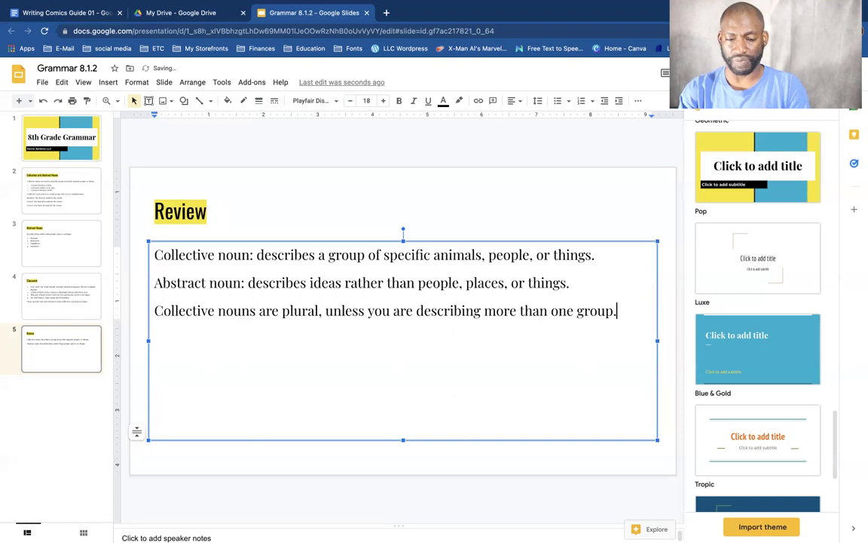
type(".")
key("Return")
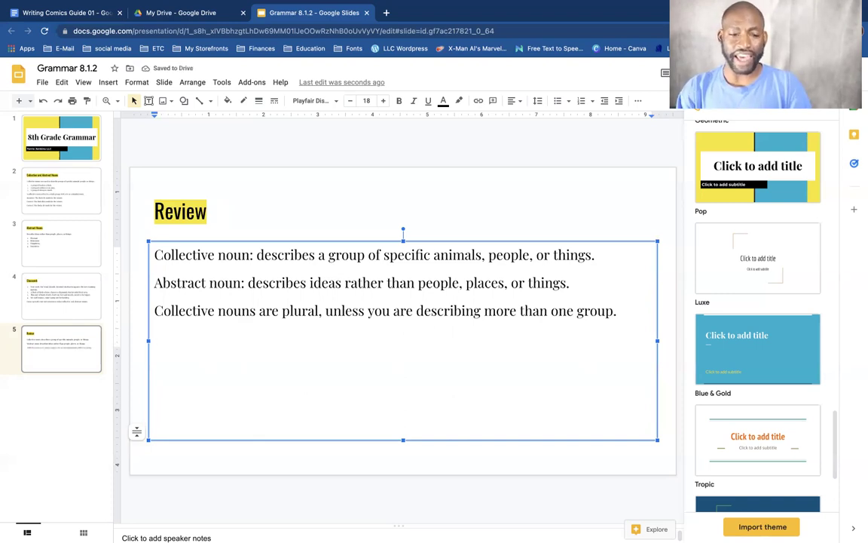
Add a new slide after the Review slide and title it with the presenter's full name
left_click(18, 102)
left_click(300, 221)
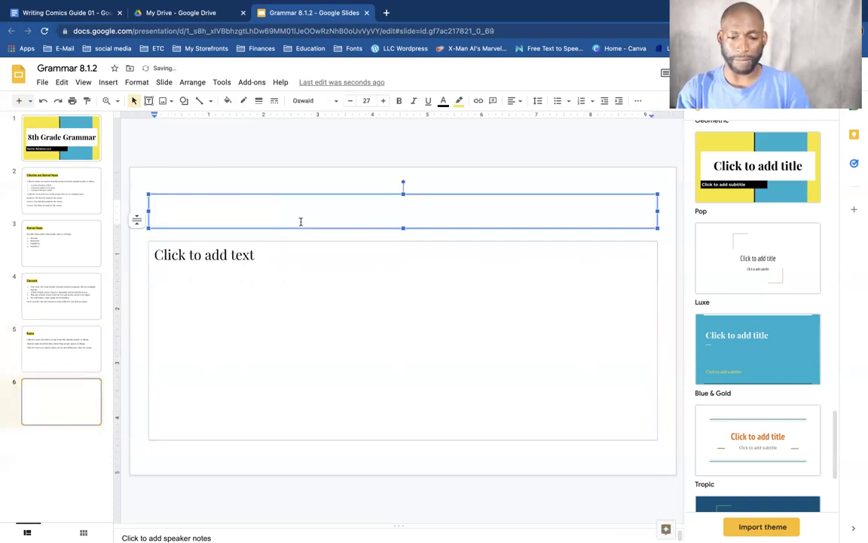
type("T")
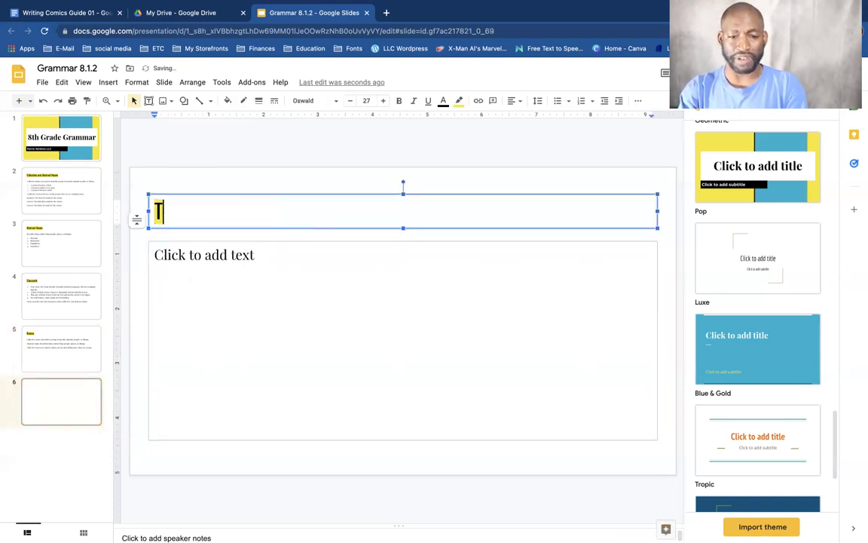
type("errio Jenkins")
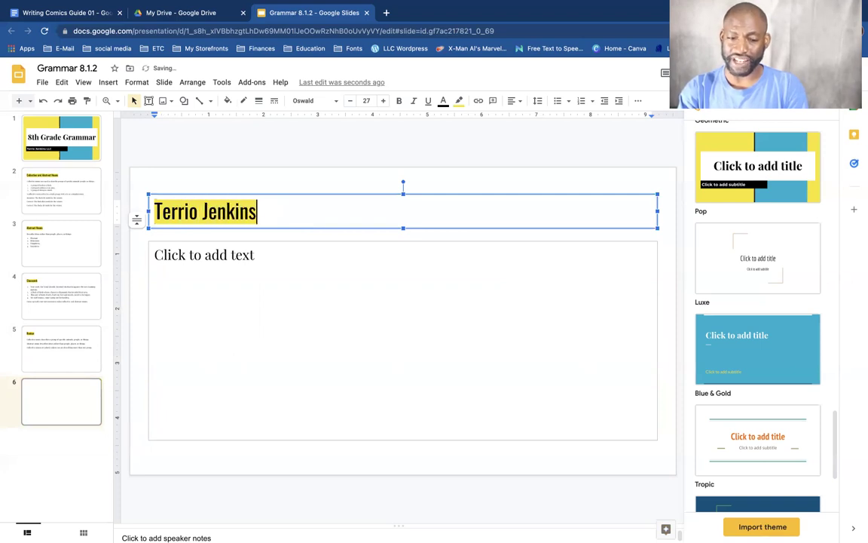
Enter the presenter's LLC website address as a linked first line in the new slide's body
left_click(309, 250)
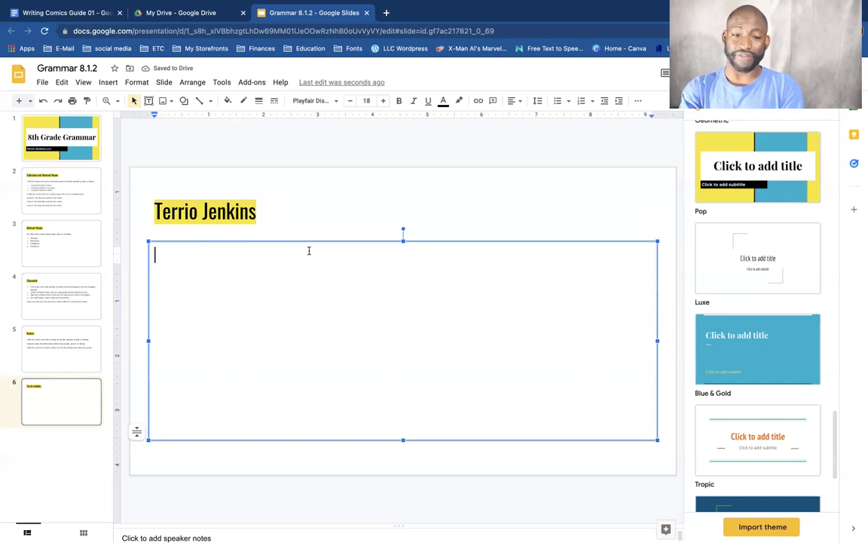
type("www")
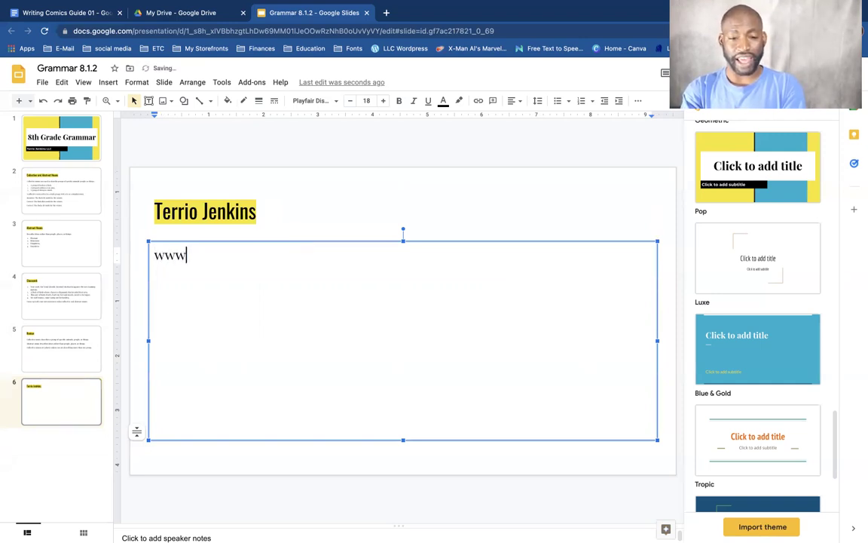
type(".terr")
key("BackSpace")
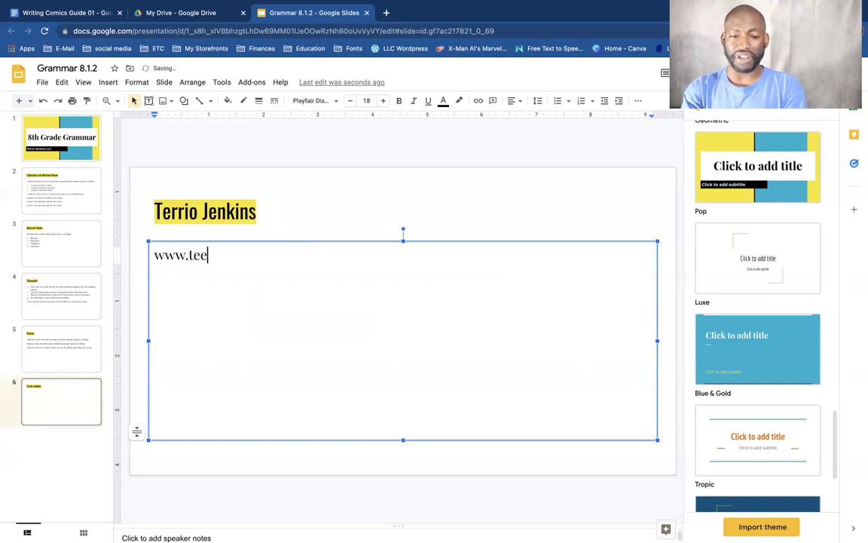
type("riojenkins")
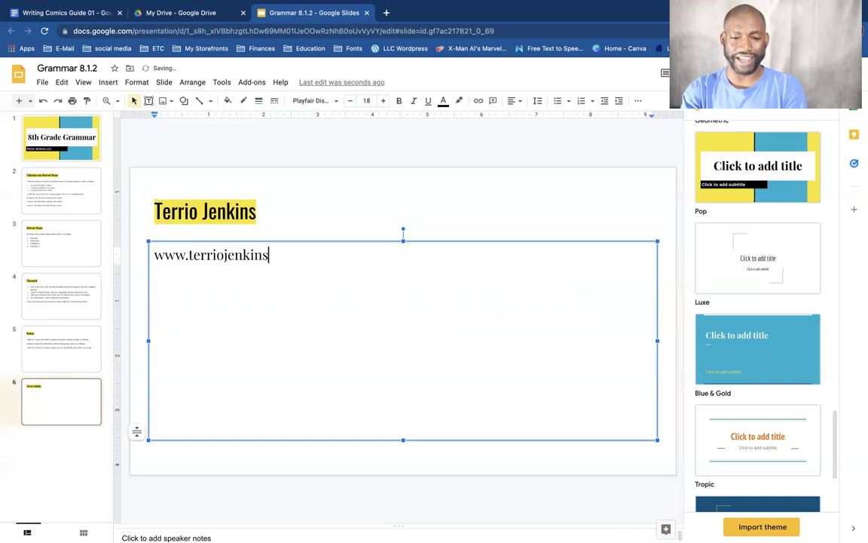
type("llc.com")
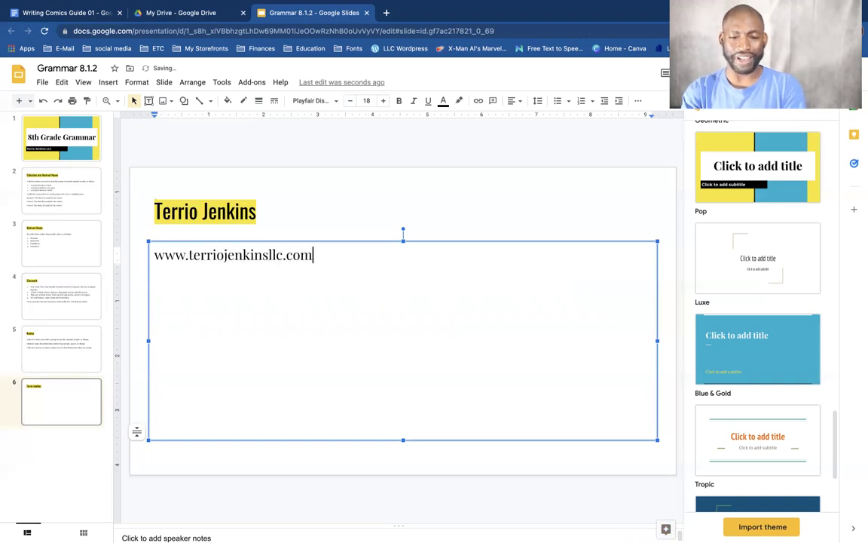
key("Return")
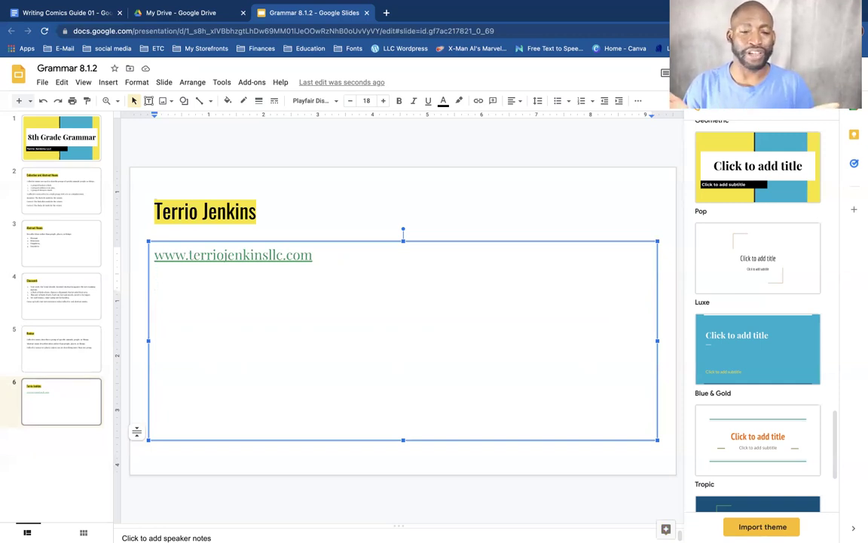
type("ww")
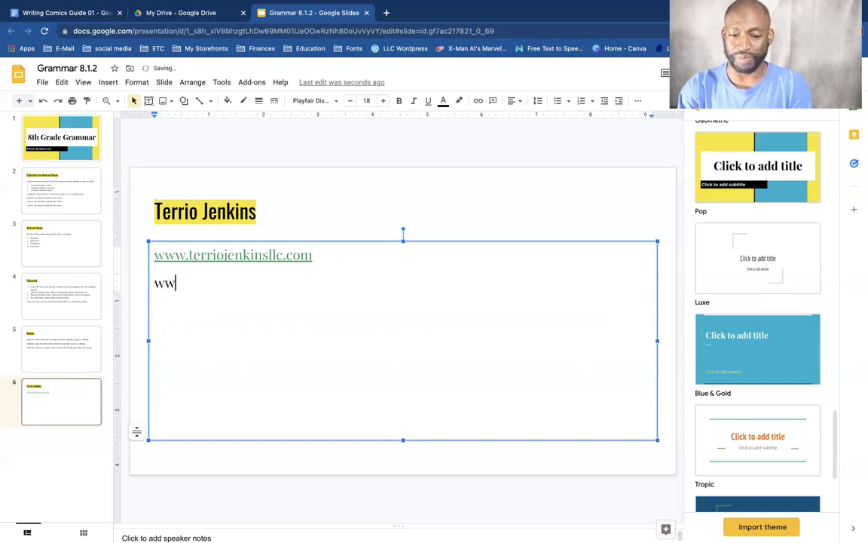
type("w.patreo")
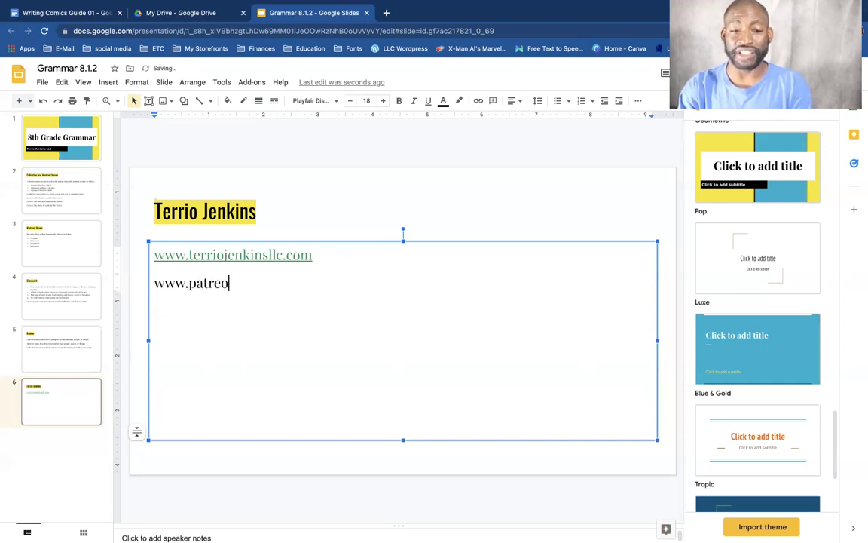
type("n.com/")
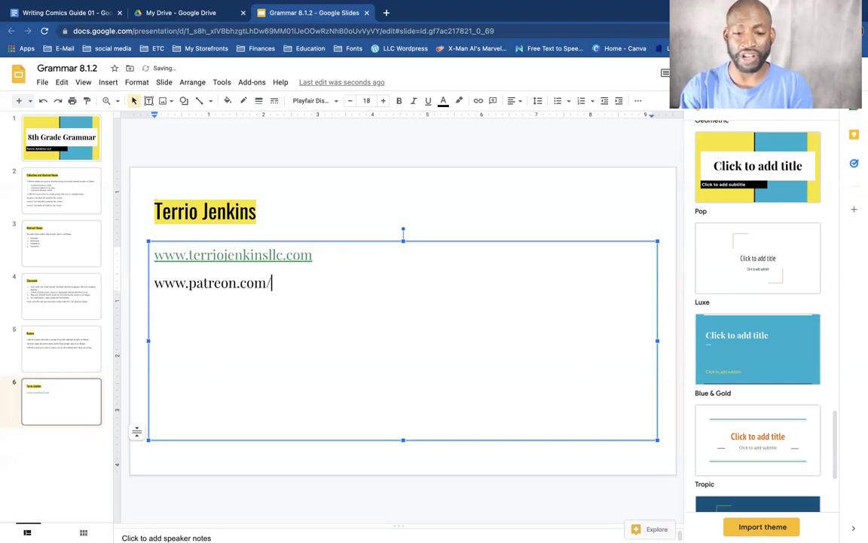
type("favoro")
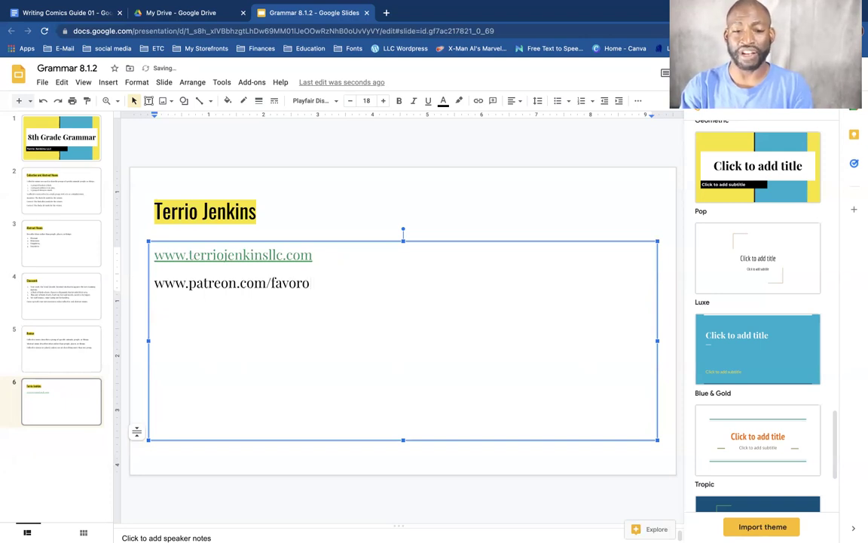
type("fathen")
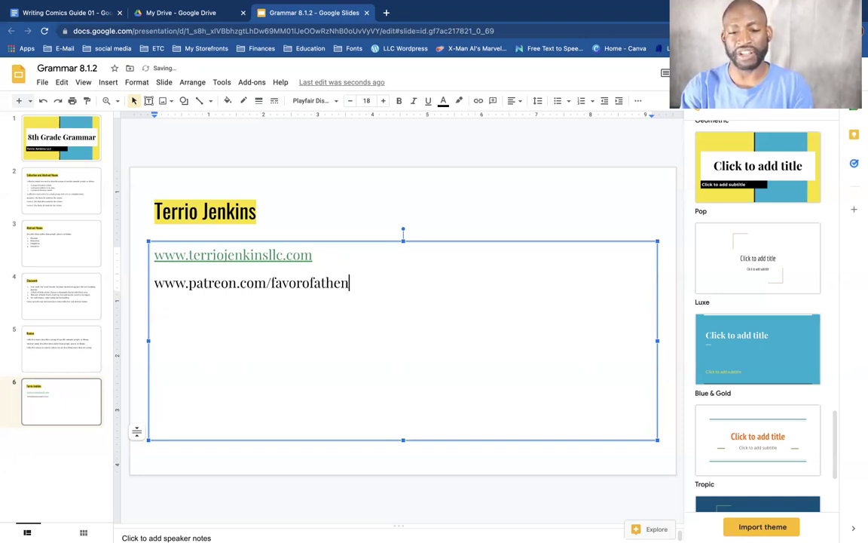
type("a")
key("Return")
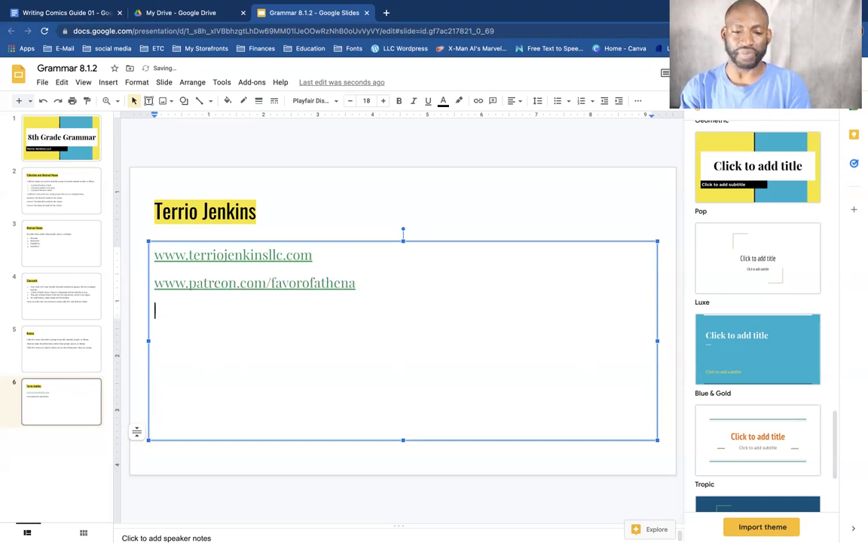